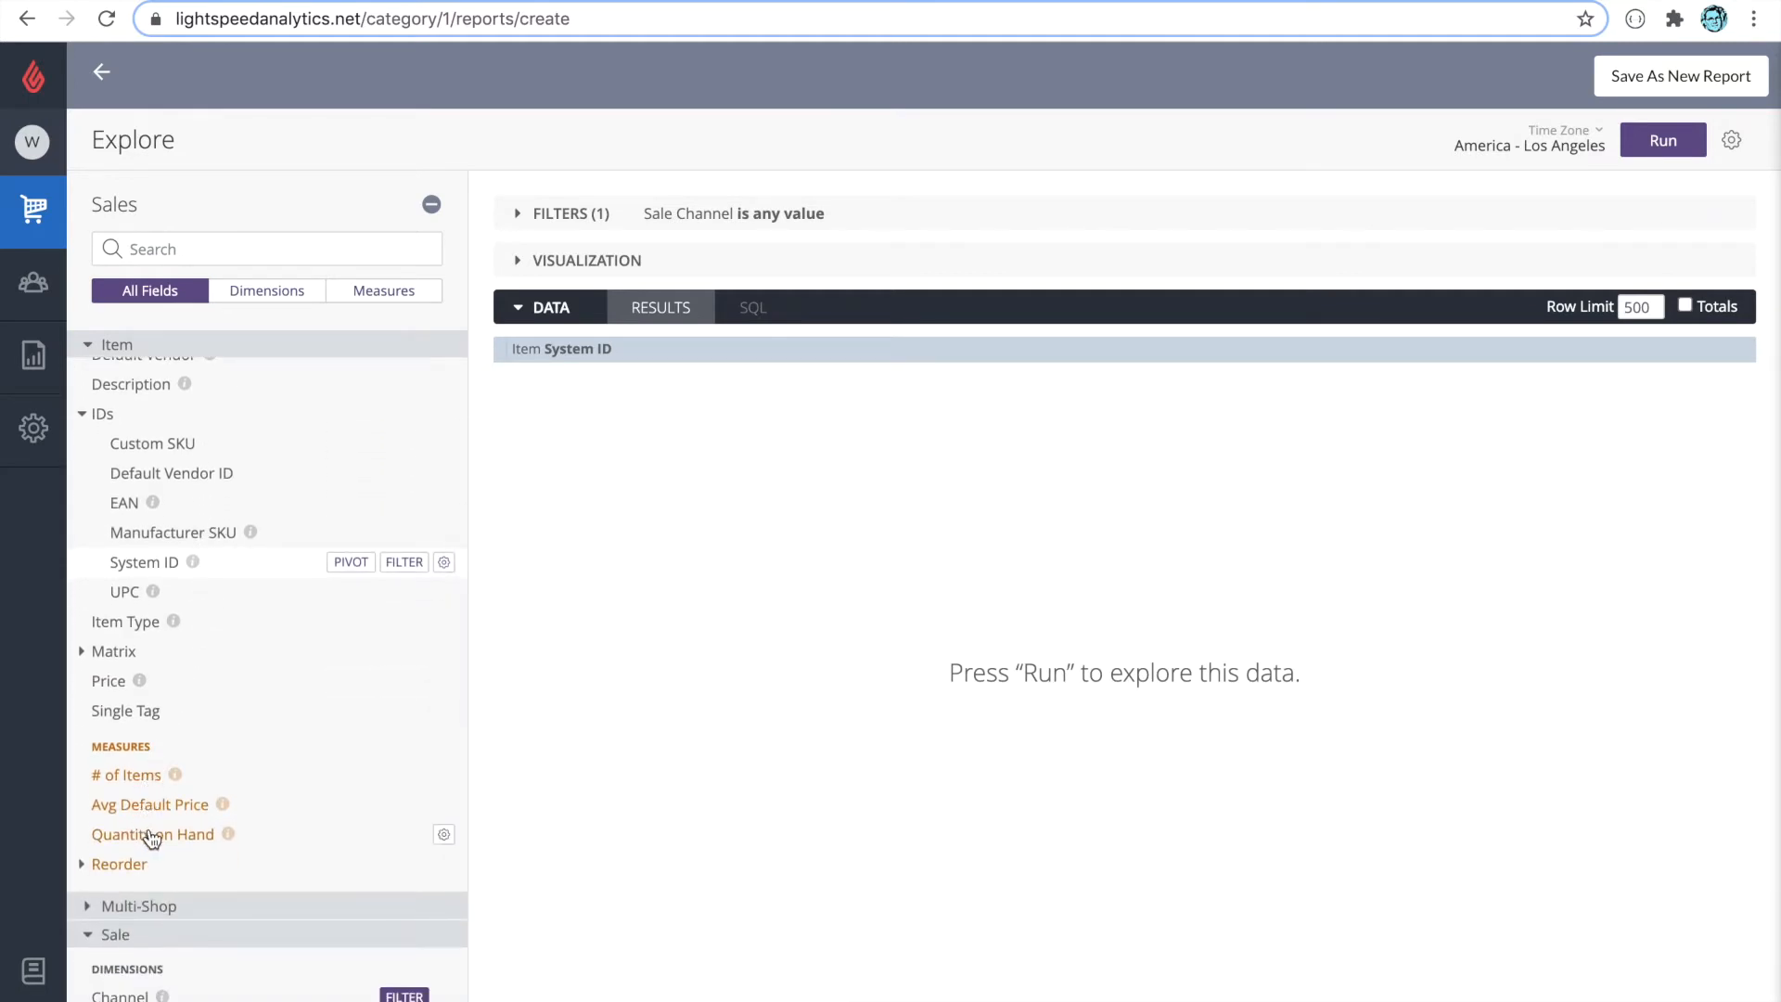
Add the Item Quantity on Hand measure and filter the Sale Completed Date to the past 30 days
{"action": "left_click", "coordinate": [160, 834]}
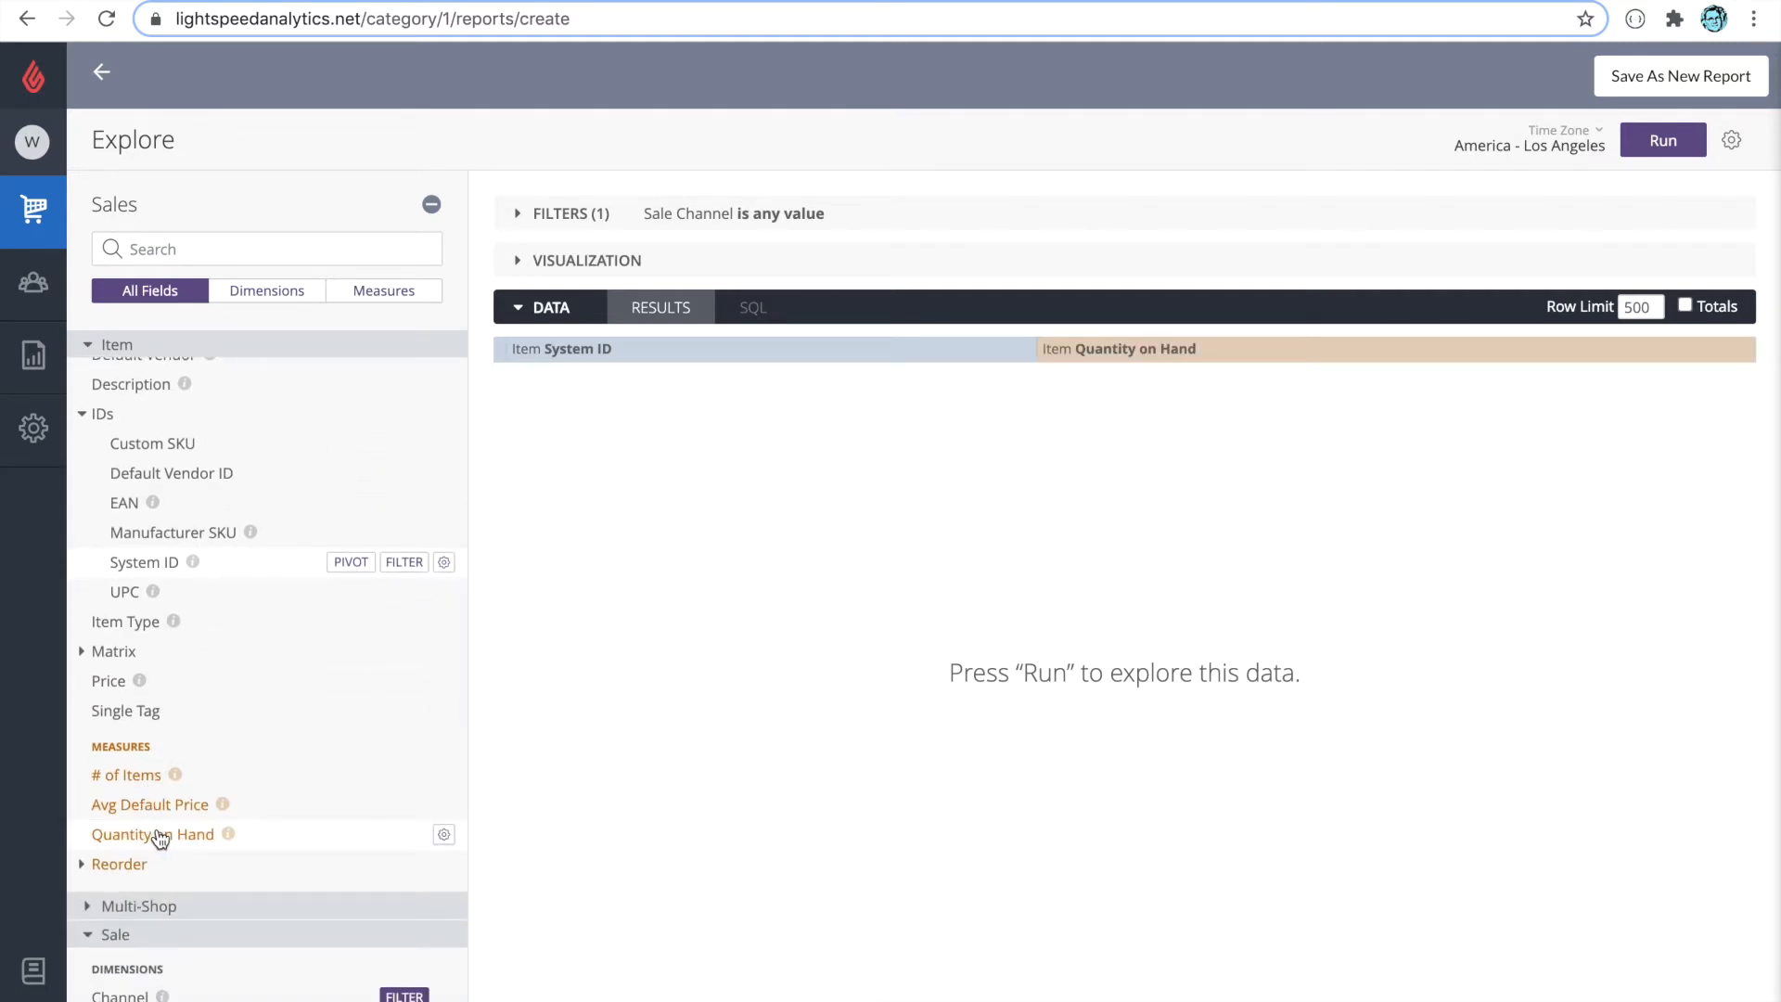
{"action": "scroll", "coordinate": [183, 650], "scroll_direction": "down", "scroll_amount": 2}
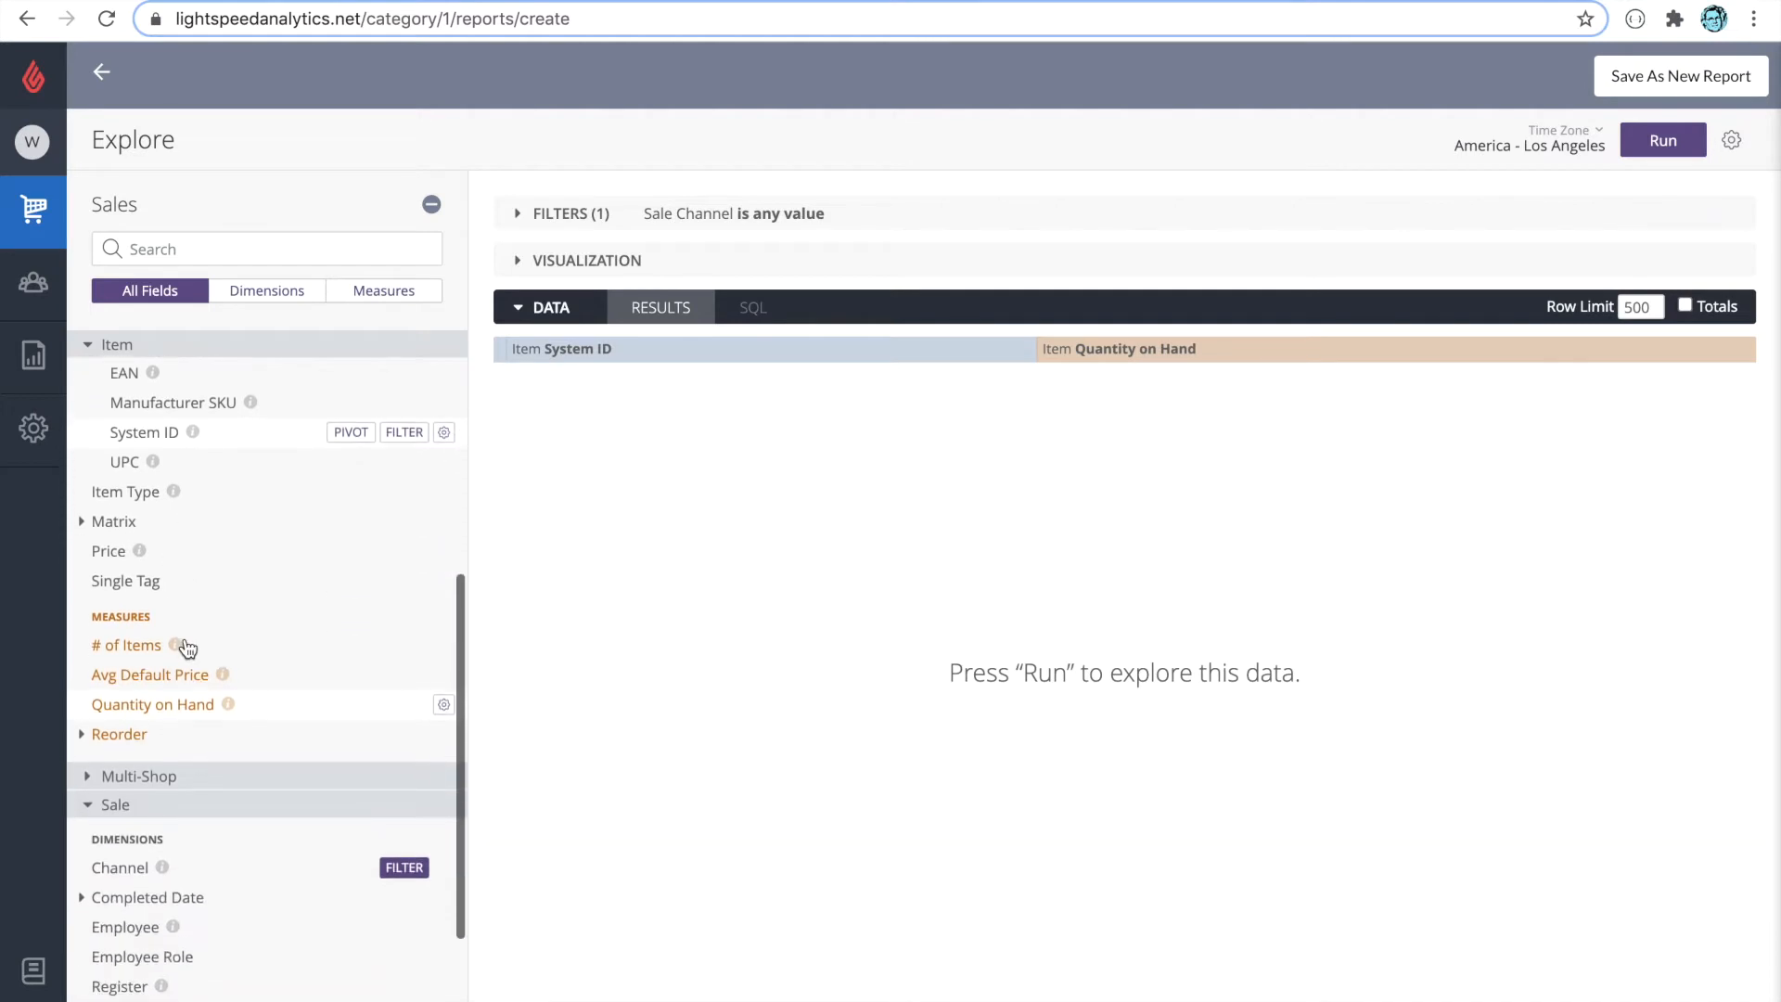
{"action": "scroll", "coordinate": [185, 647], "scroll_direction": "down", "scroll_amount": 1}
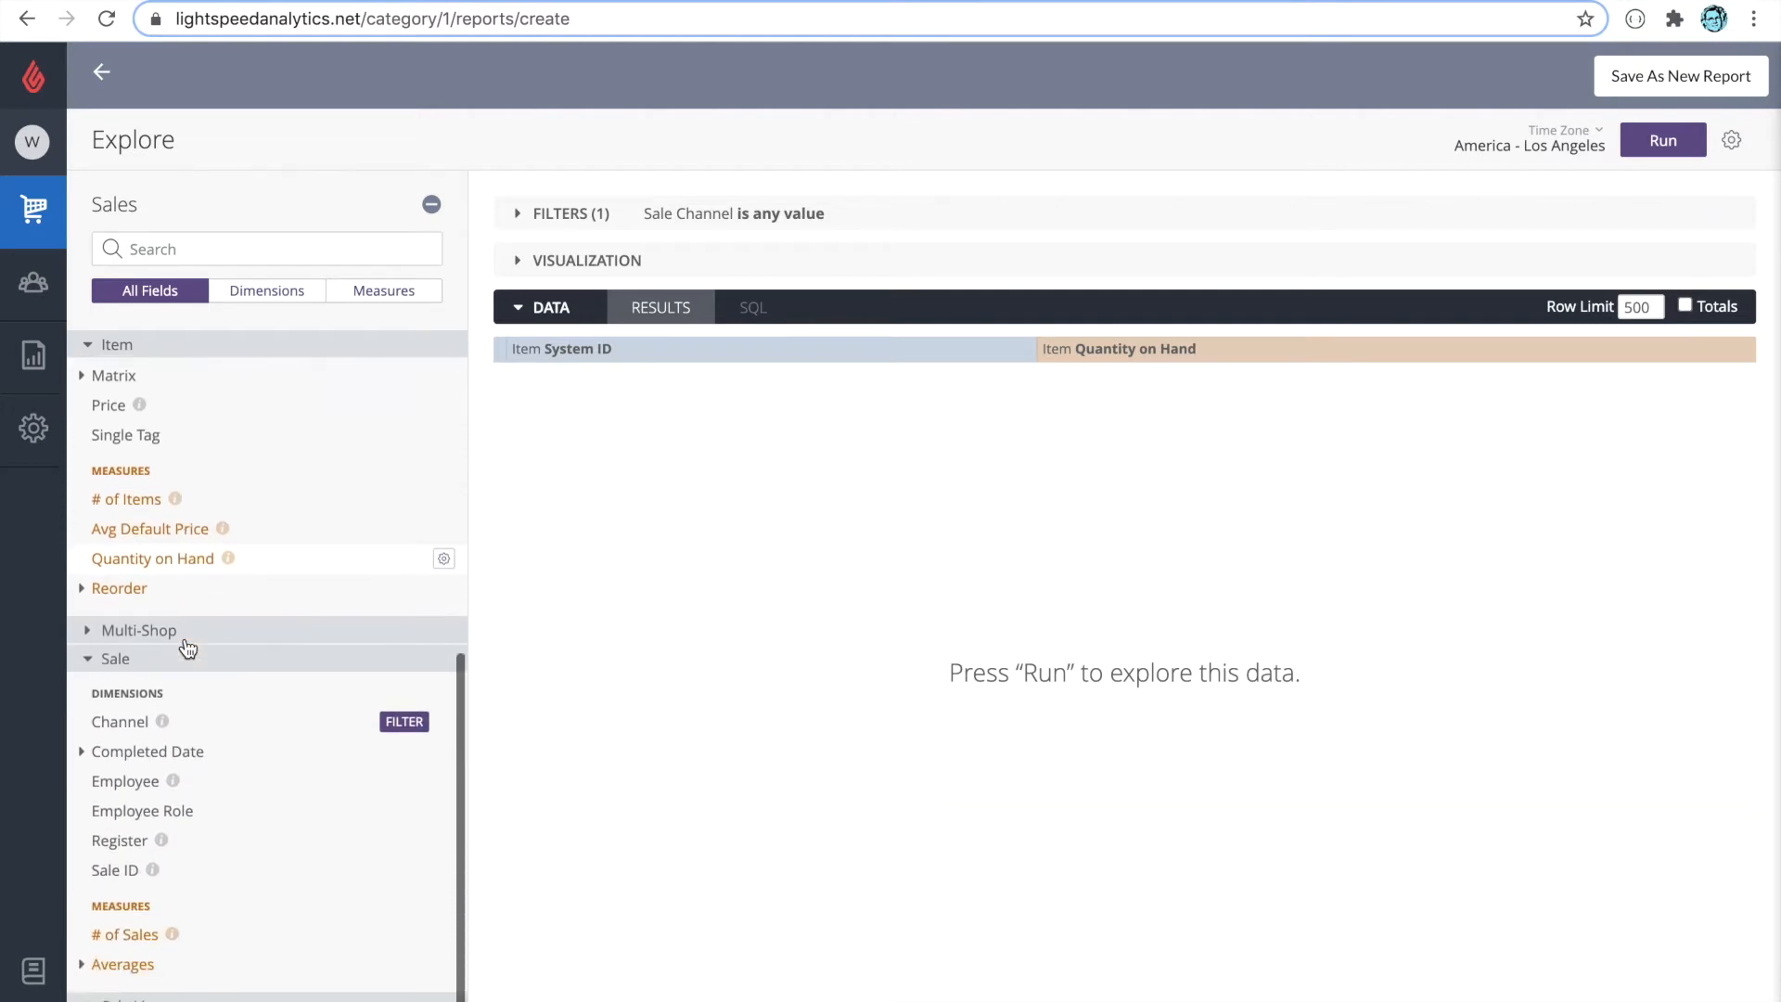
{"action": "left_click", "coordinate": [89, 757]}
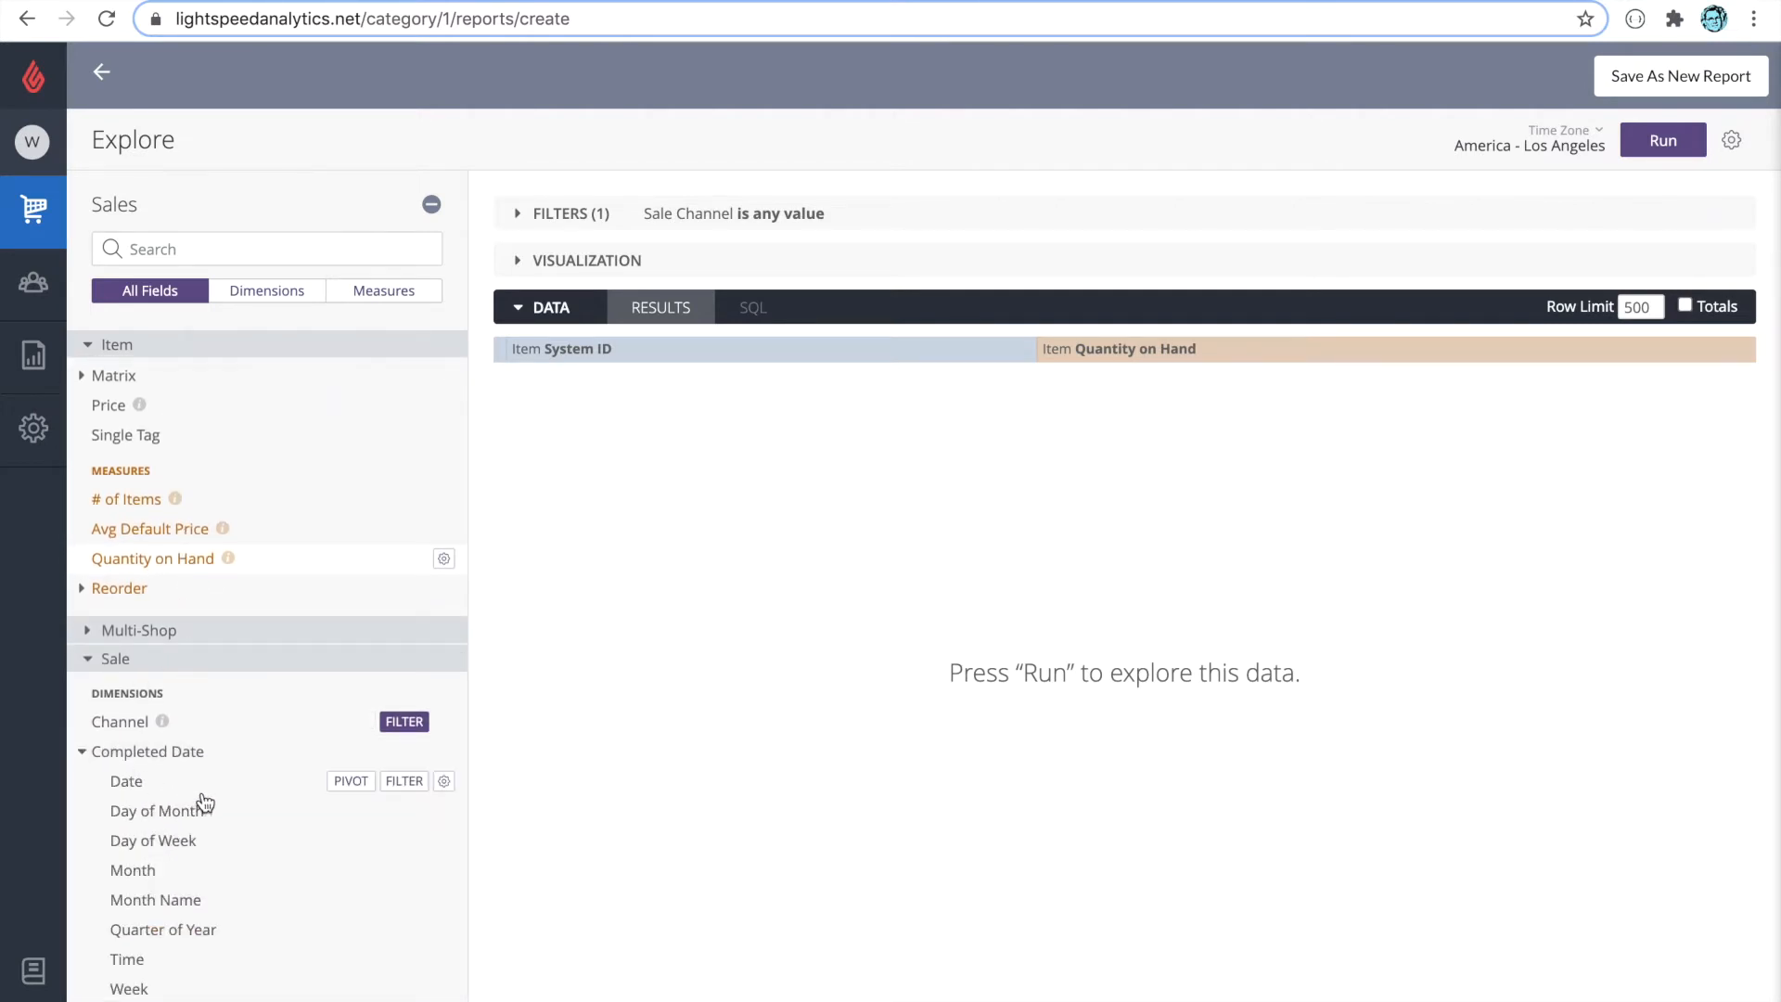
{"action": "left_click", "coordinate": [405, 781]}
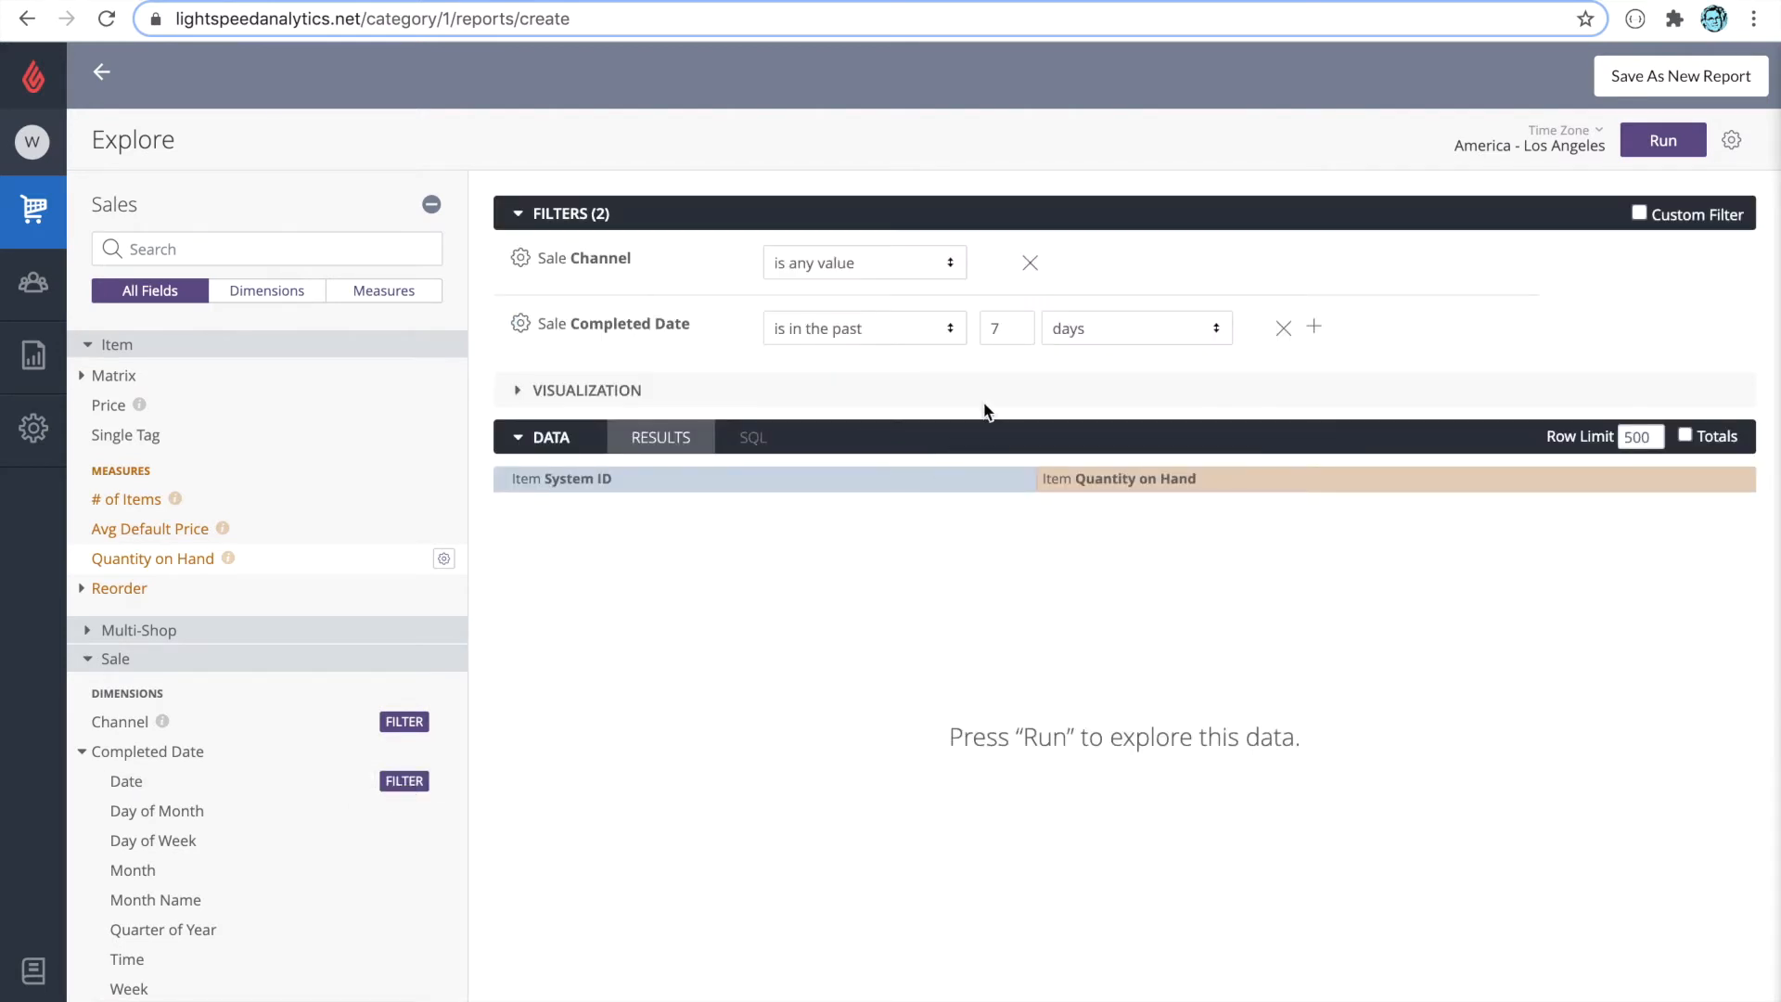
{"action": "double_click", "coordinate": [1025, 332]}
{"action": "type", "text": "30"}
Add the Quantity Sold total from the Sale Line measures and run the report
{"action": "scroll", "coordinate": [175, 733], "scroll_direction": "down", "scroll_amount": 3}
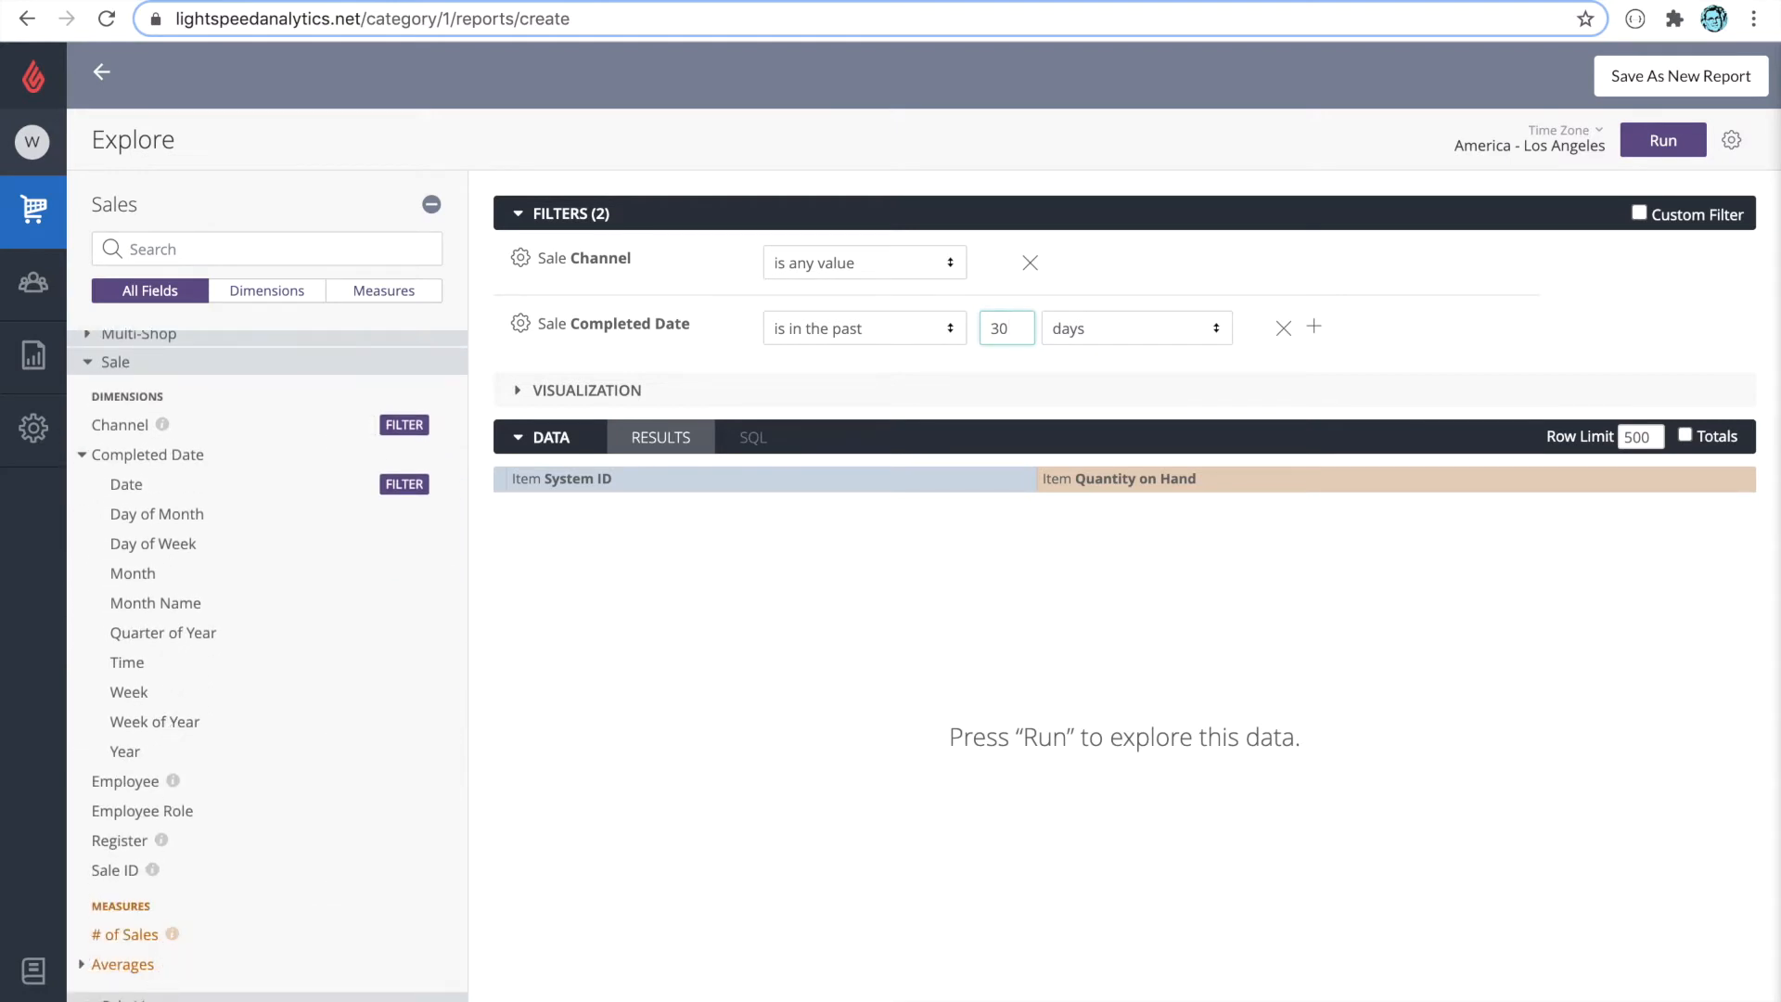
{"action": "scroll", "coordinate": [274, 727], "scroll_direction": "down", "scroll_amount": 1}
{"action": "scroll", "coordinate": [274, 728], "scroll_direction": "down", "scroll_amount": 3}
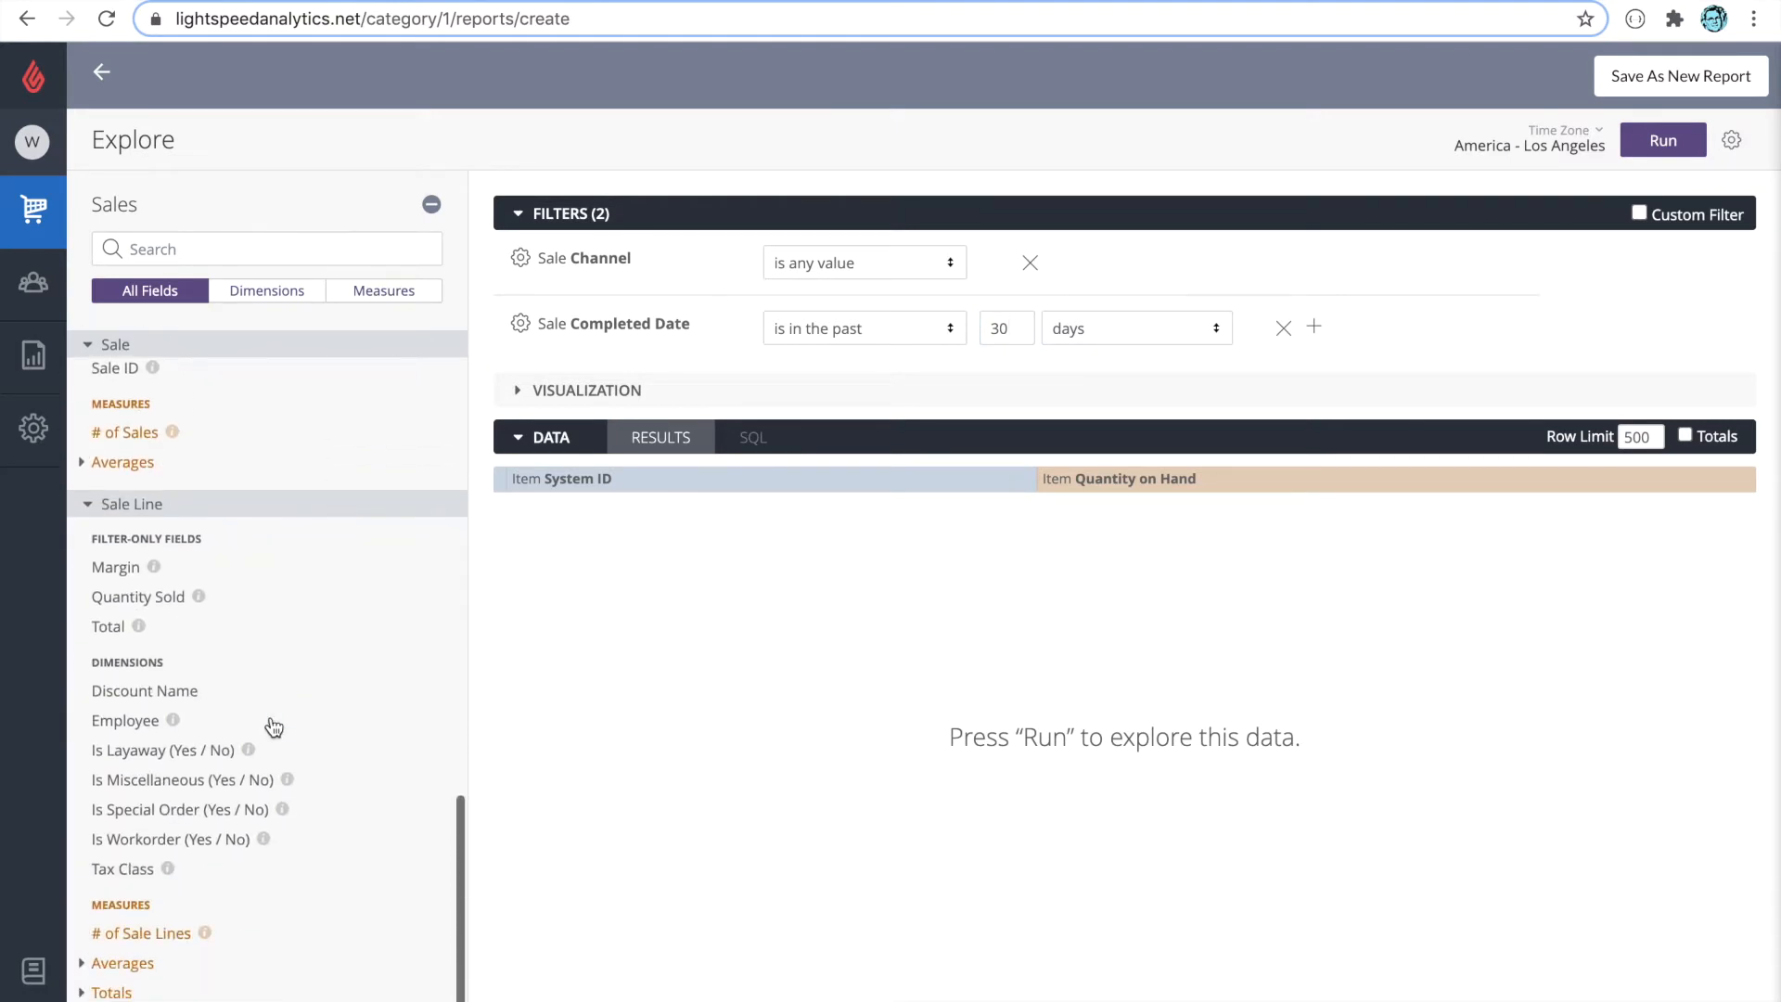
{"action": "left_click", "coordinate": [93, 992]}
{"action": "scroll", "coordinate": [199, 862], "scroll_direction": "down", "scroll_amount": 1}
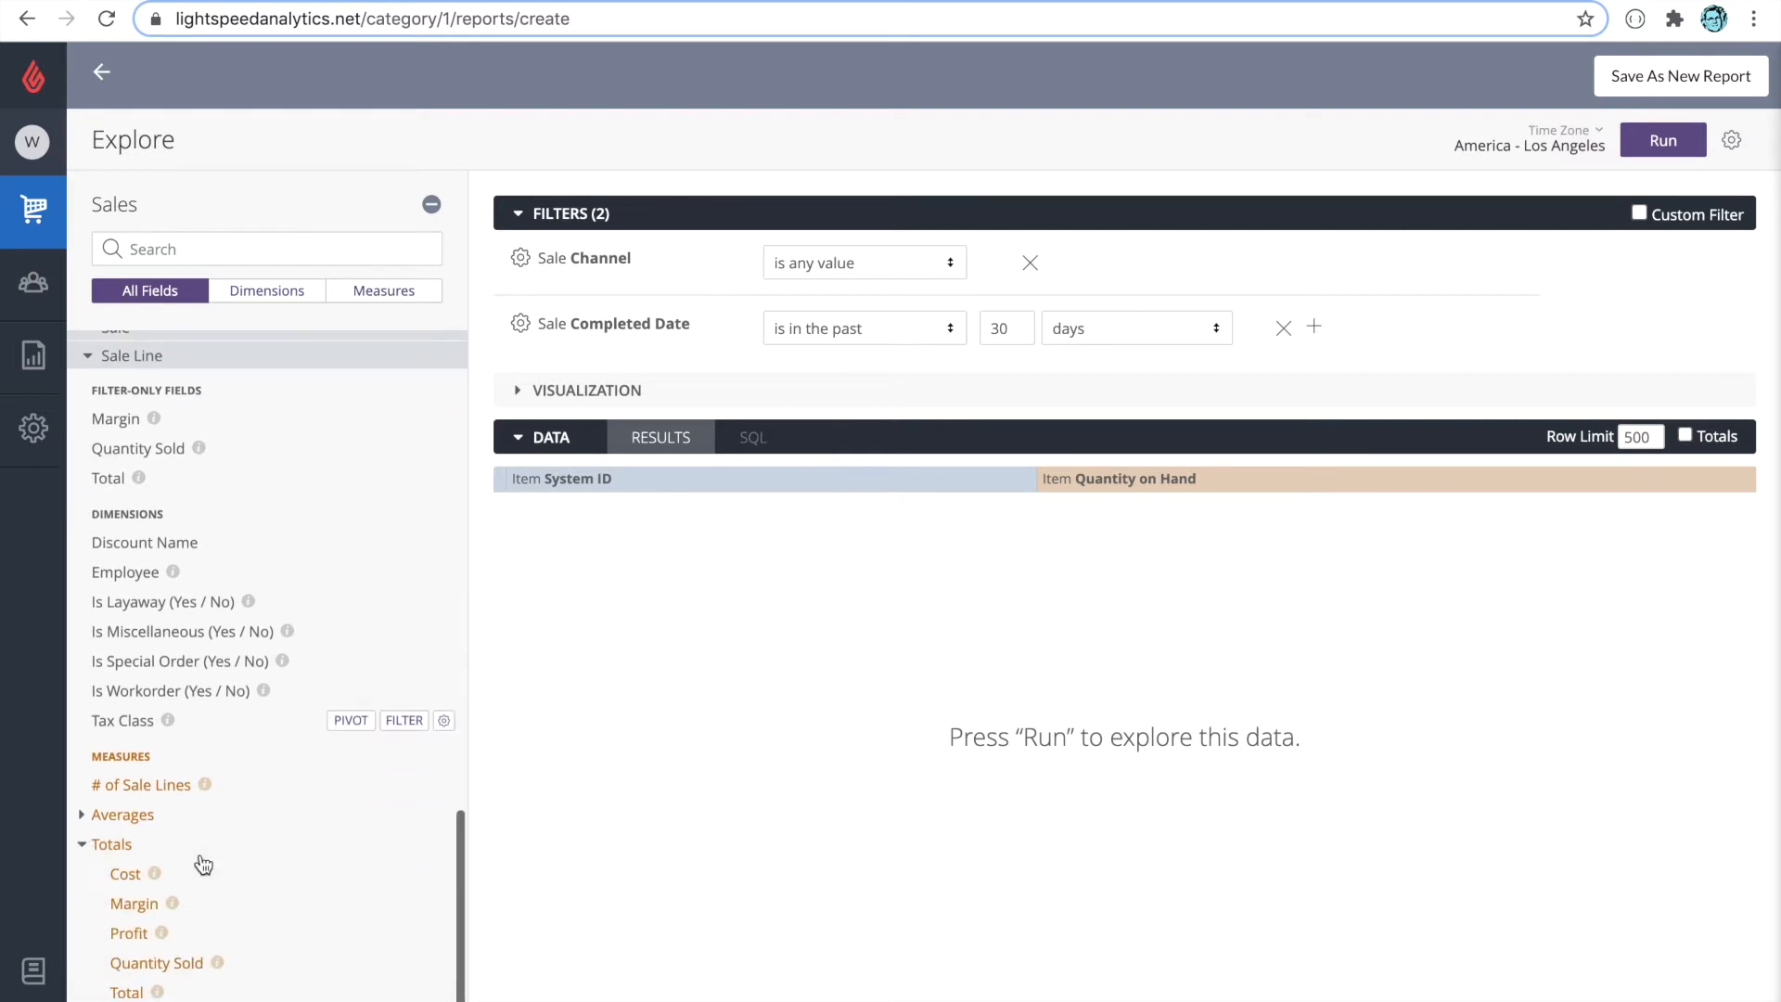
{"action": "left_click", "coordinate": [156, 965]}
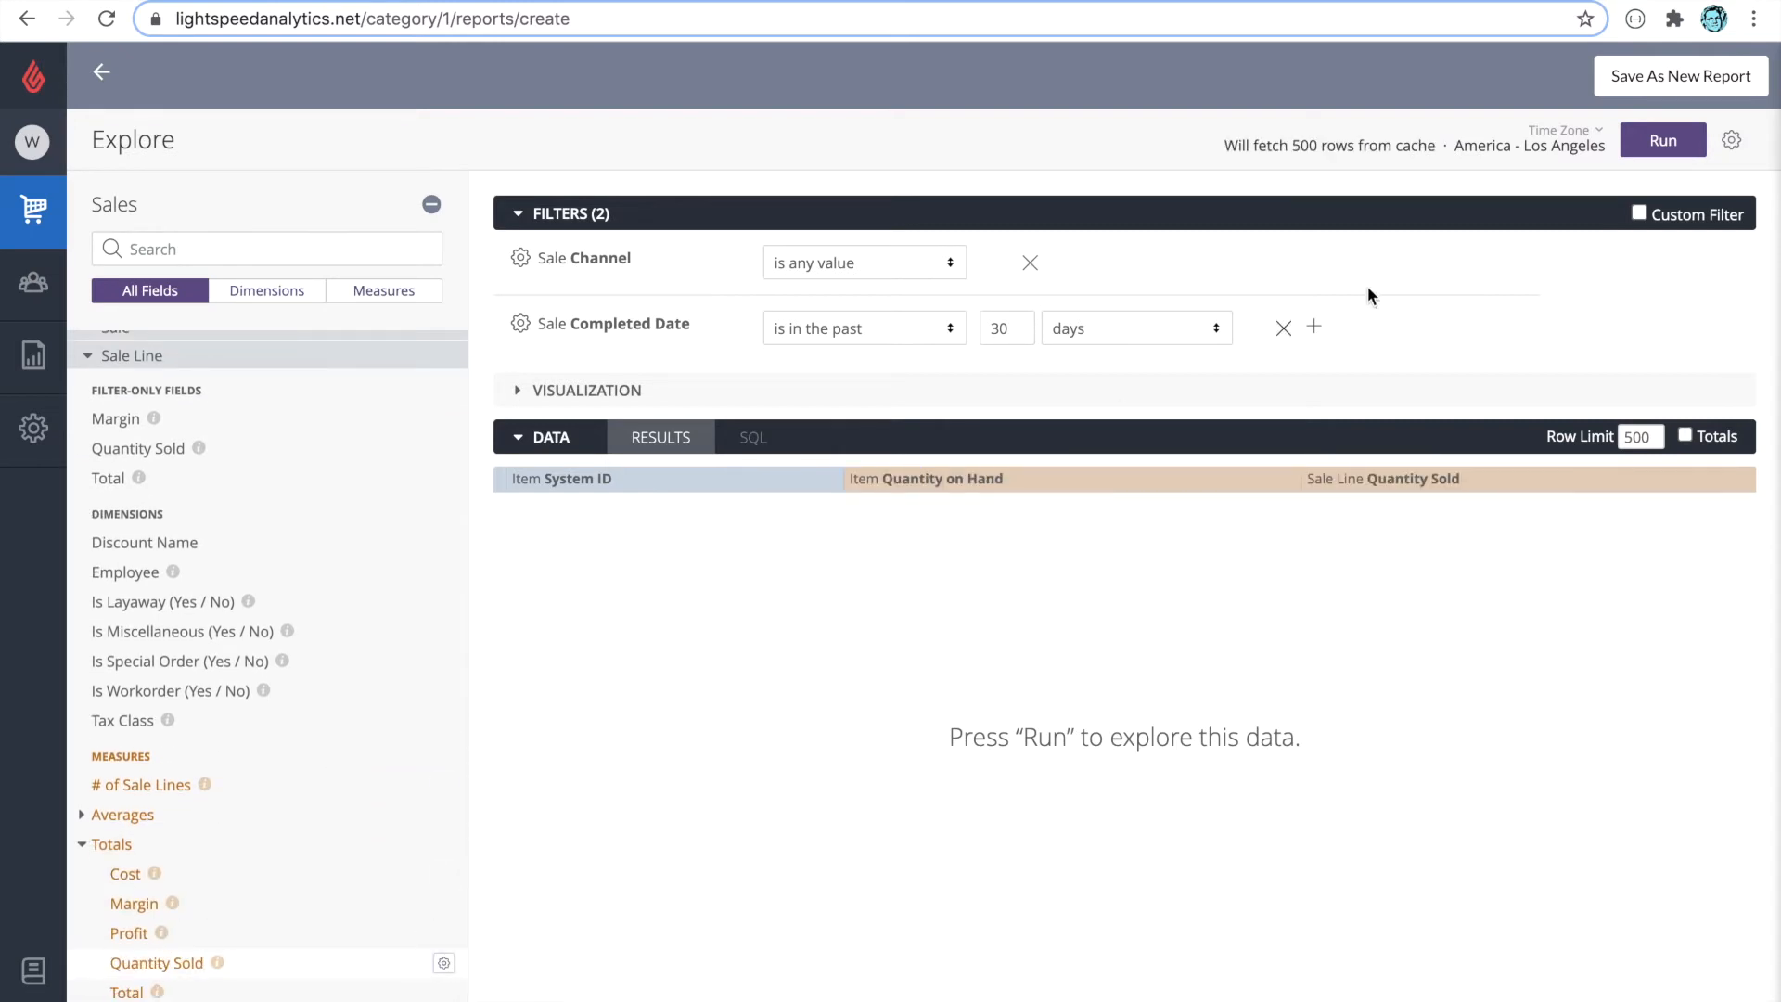
{"action": "left_click", "coordinate": [1656, 147]}
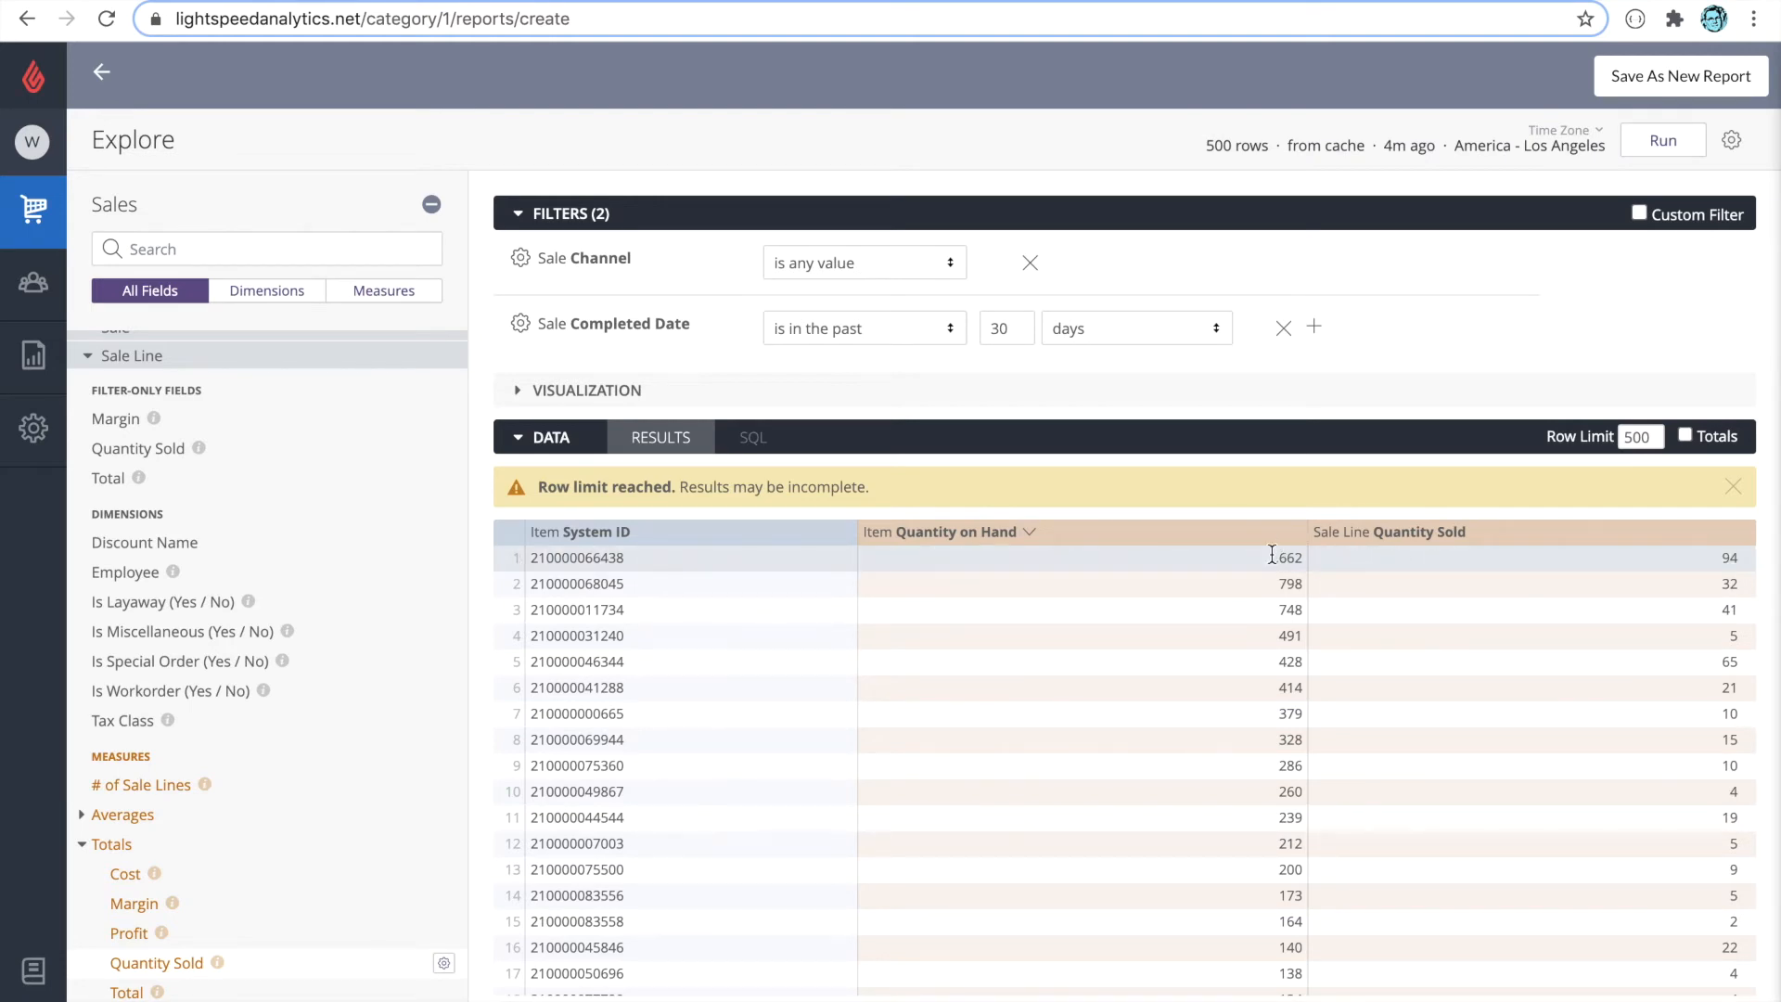
Create a table calculation that adds Quantity on Hand and Quantity Sold: ${cl_item_facts.quantity_on_hand}+${sale_lines.unit_total}
{"action": "scroll", "coordinate": [332, 473], "scroll_direction": "up", "scroll_amount": 10}
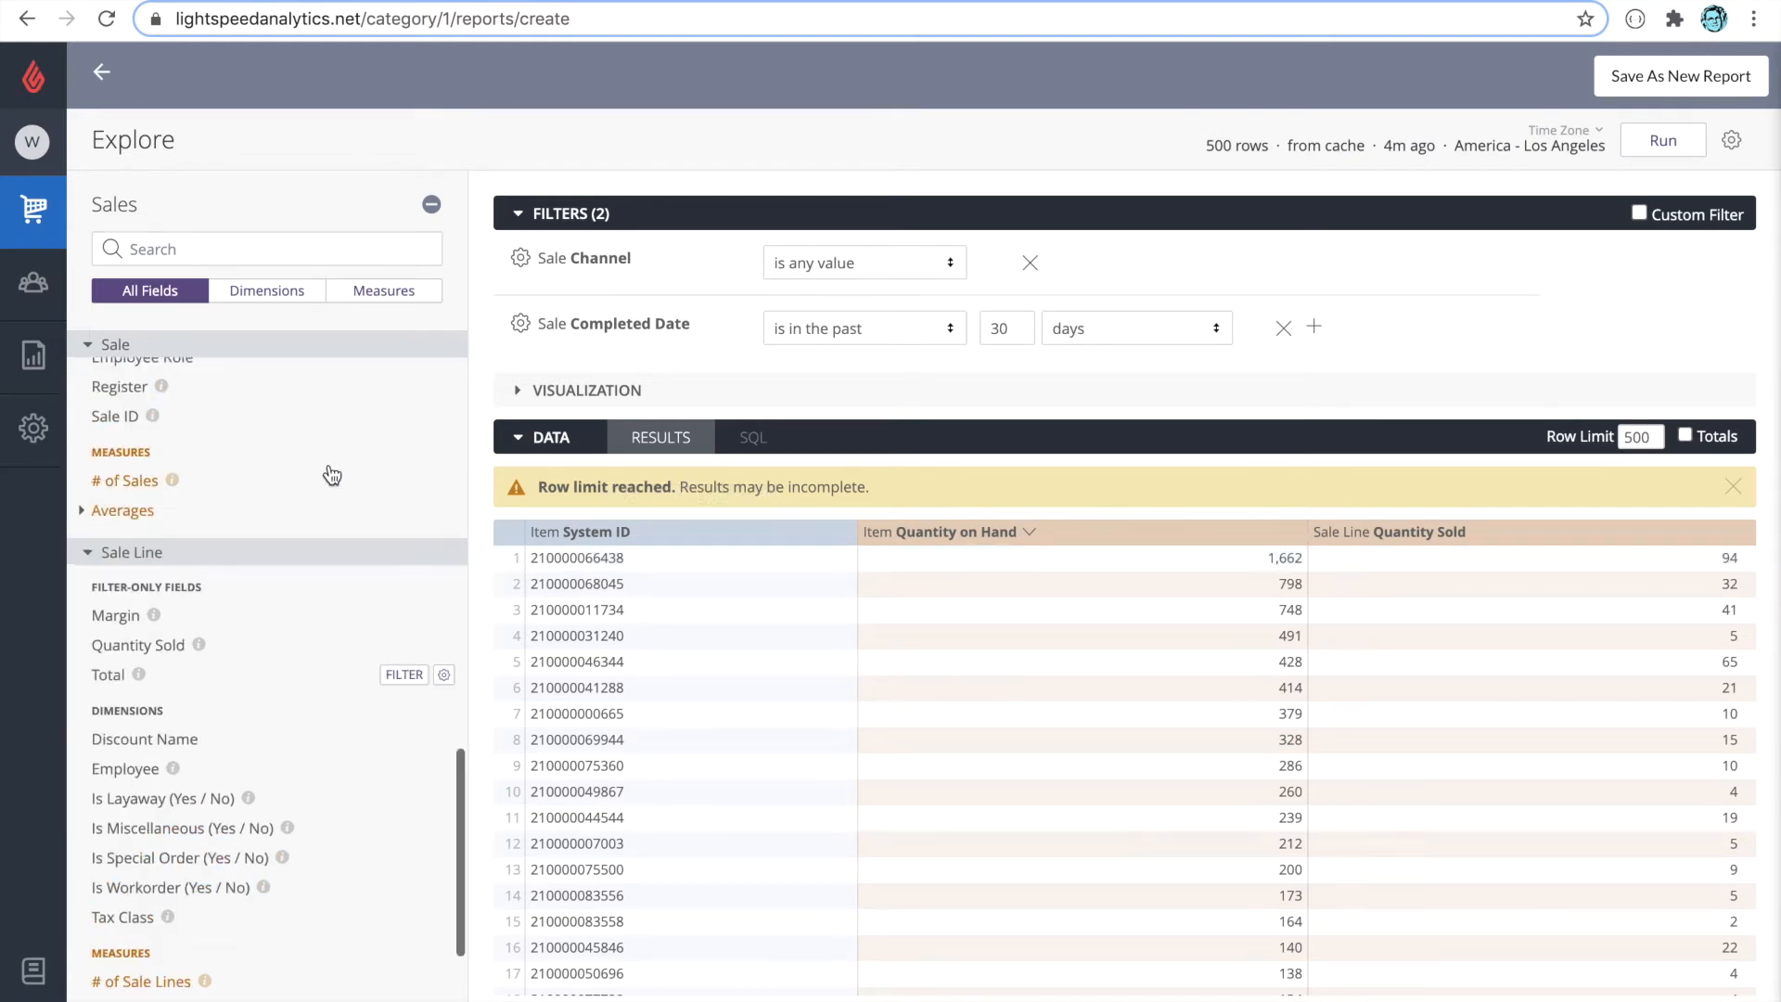
{"action": "scroll", "coordinate": [332, 473], "scroll_direction": "up", "scroll_amount": 5}
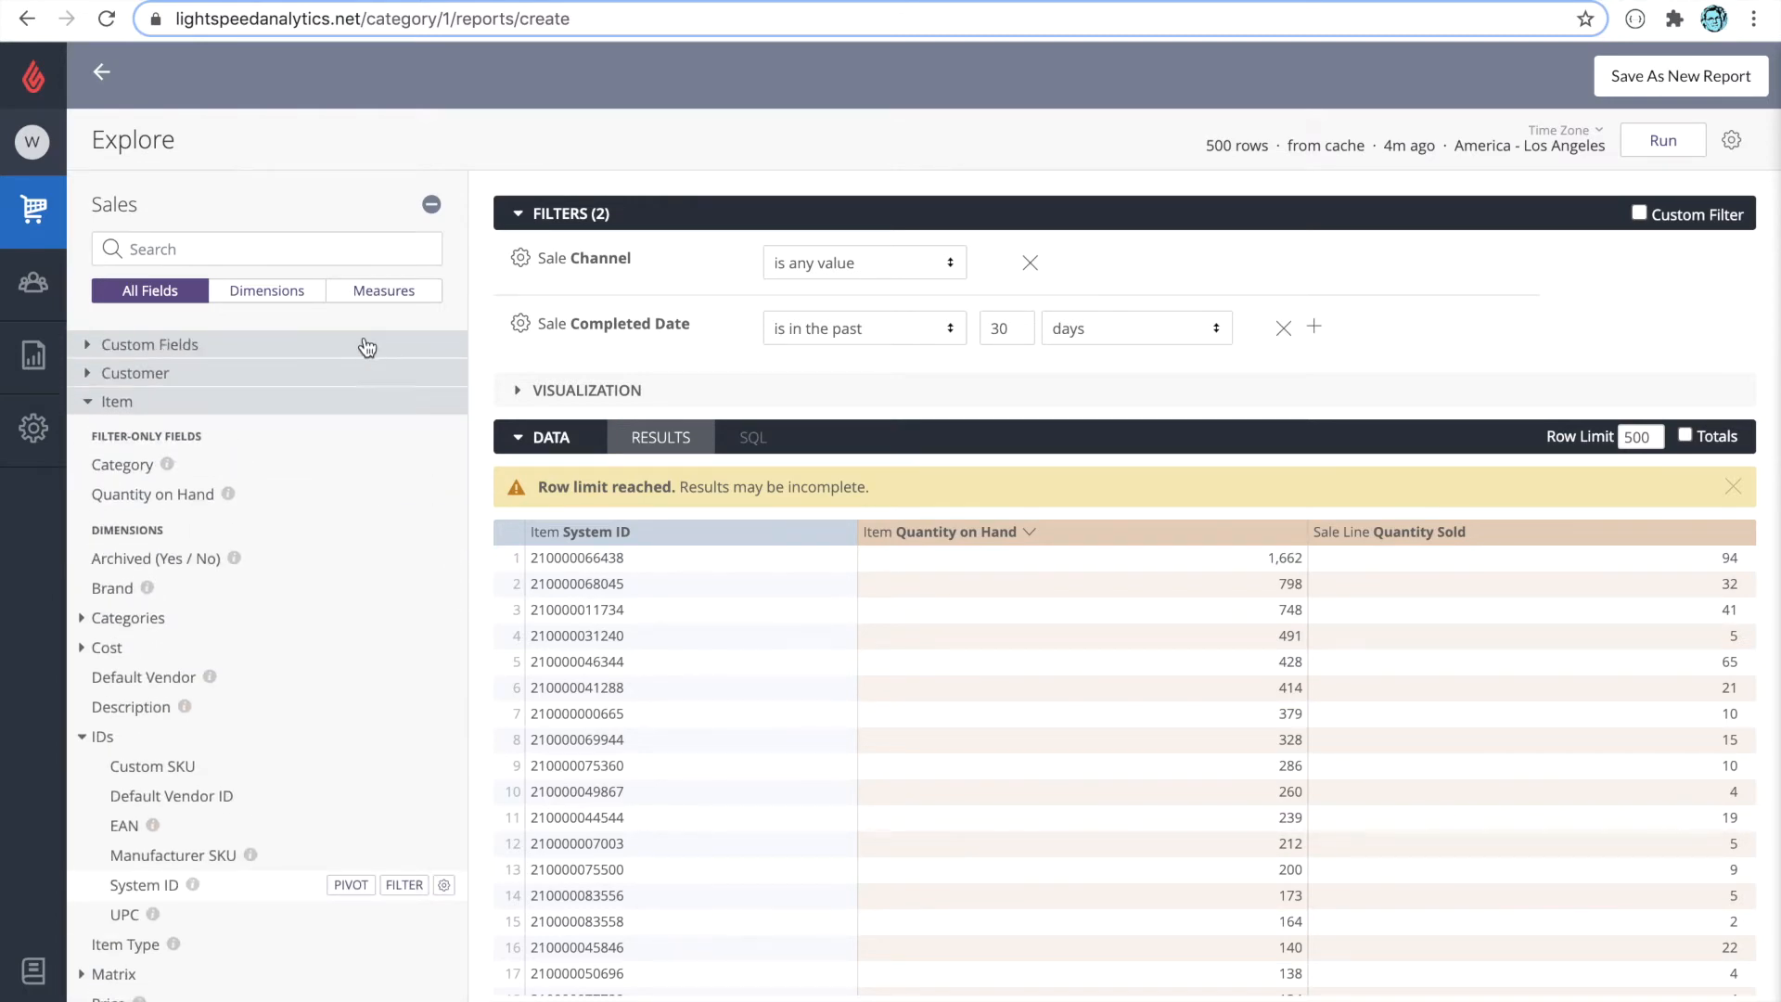
{"action": "left_click", "coordinate": [433, 346]}
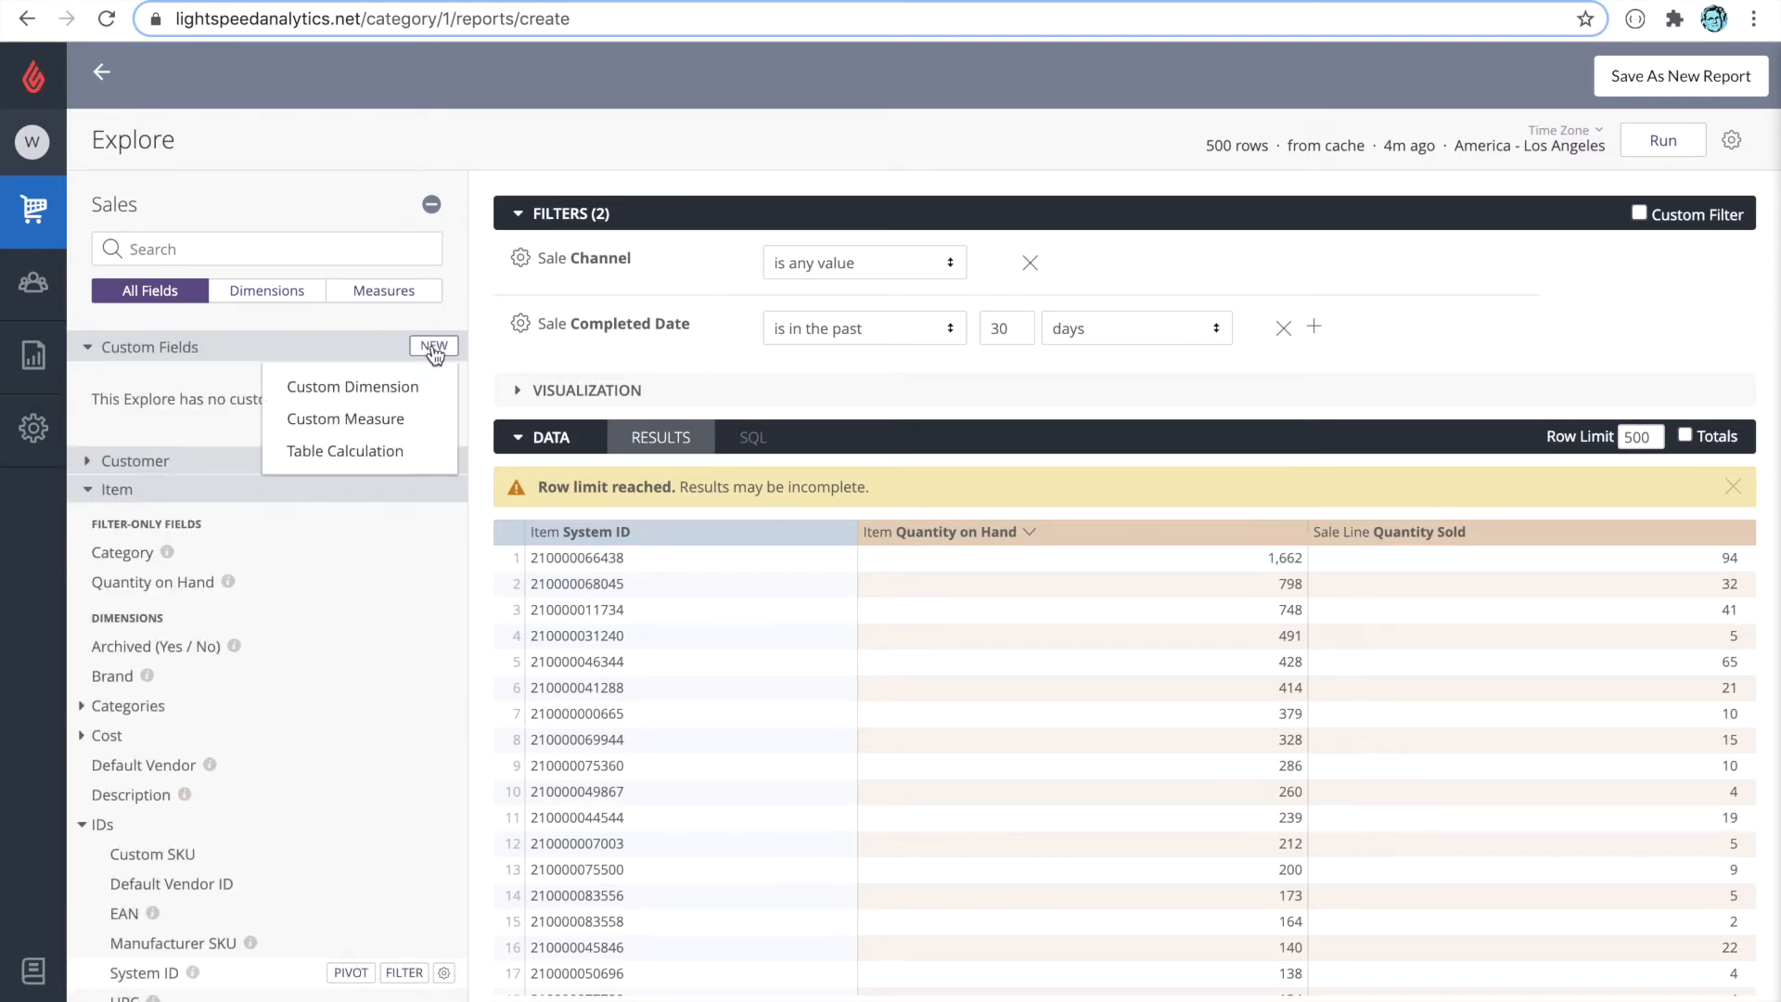
{"action": "left_click", "coordinate": [397, 452]}
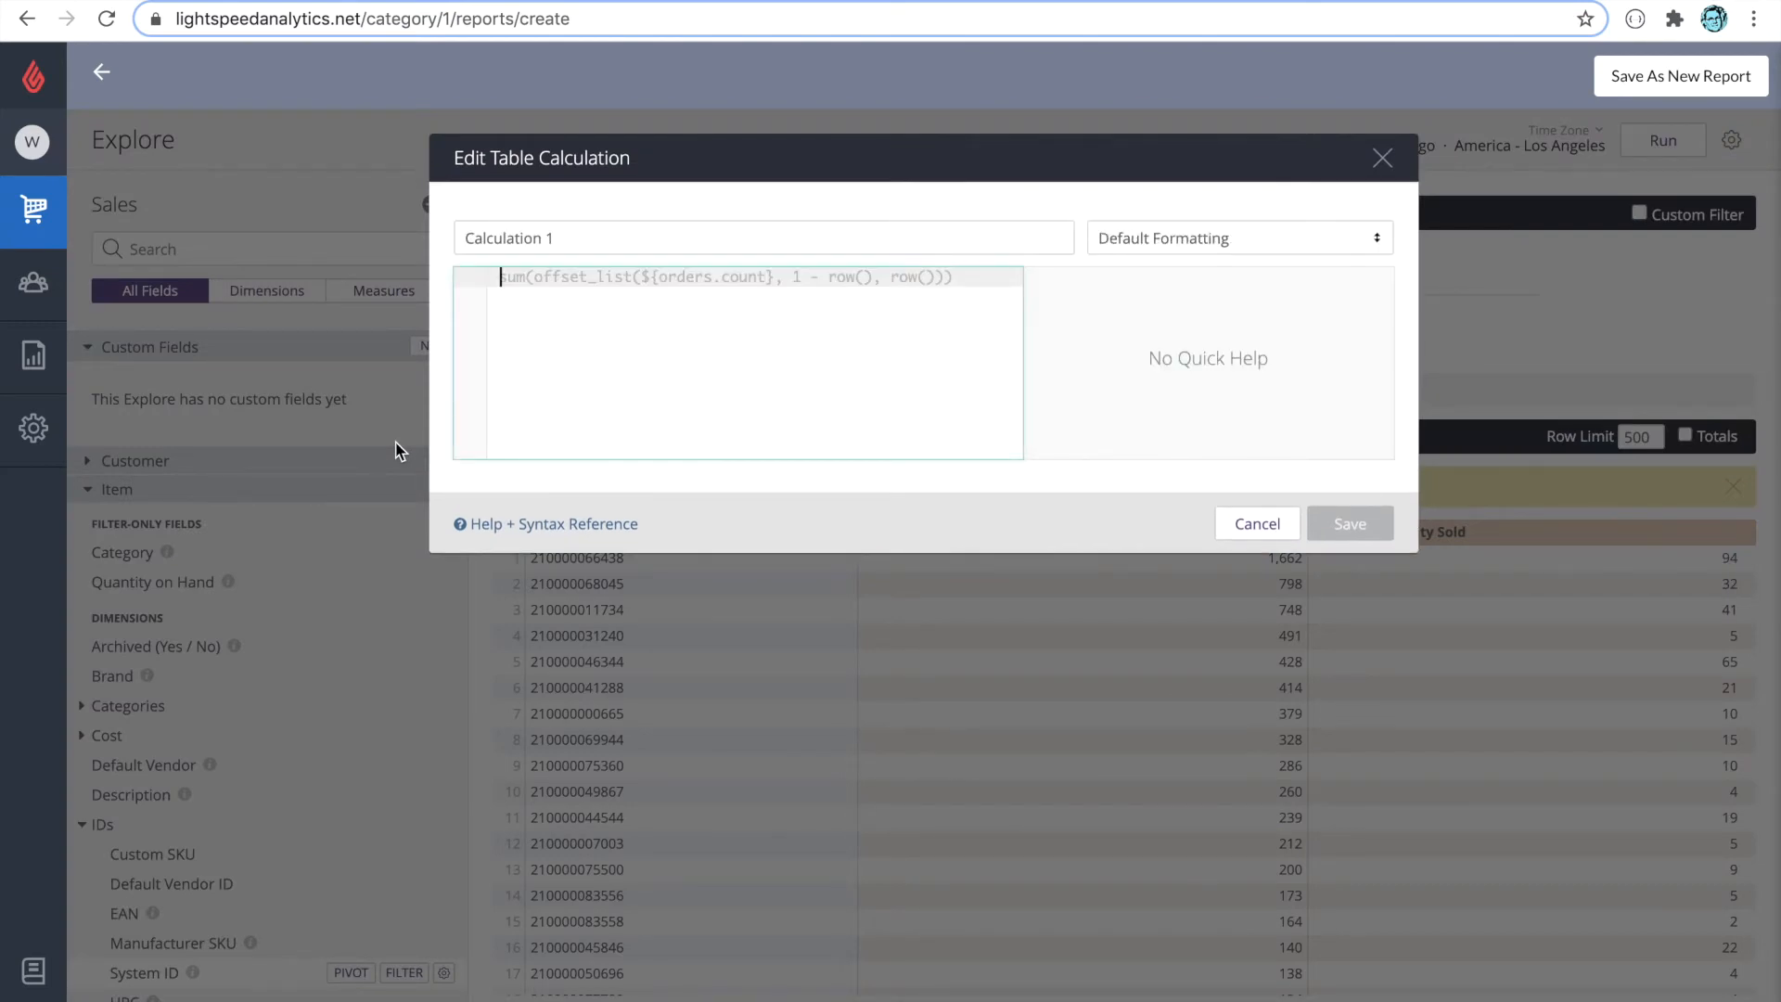
{"action": "type", "text": "qu"}
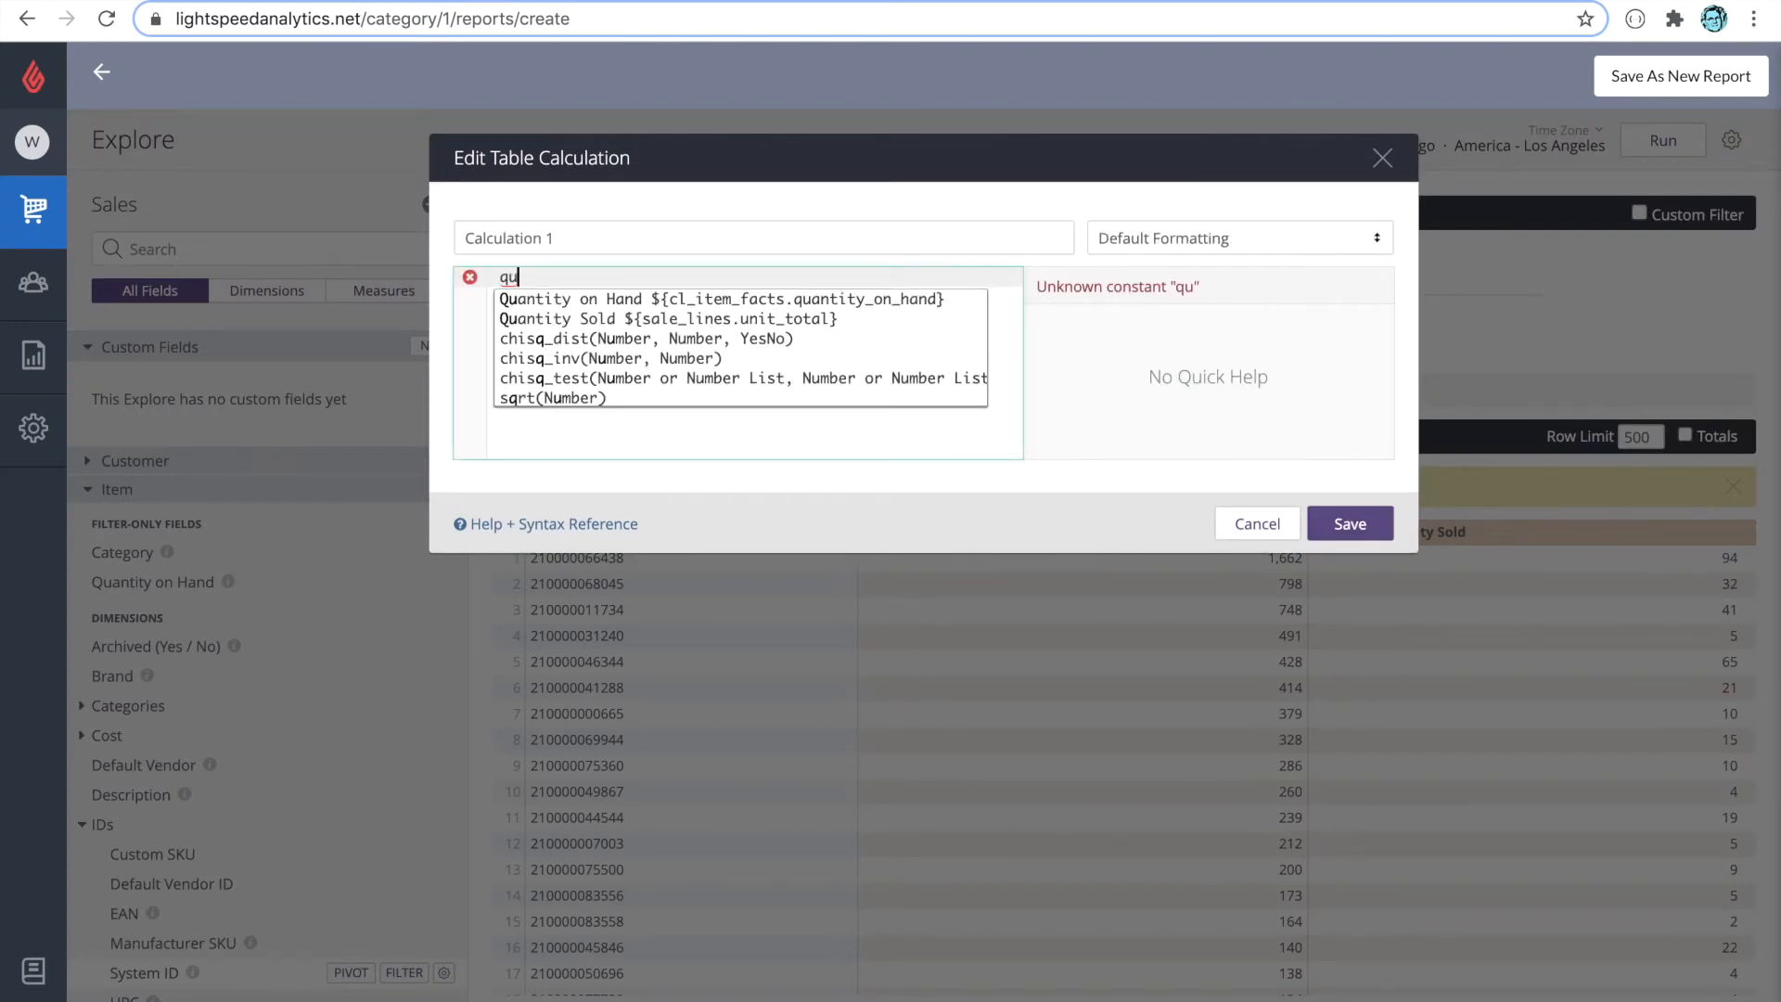
{"action": "mouse_move", "coordinate": [725, 337]}
{"action": "left_click", "coordinate": [795, 298]}
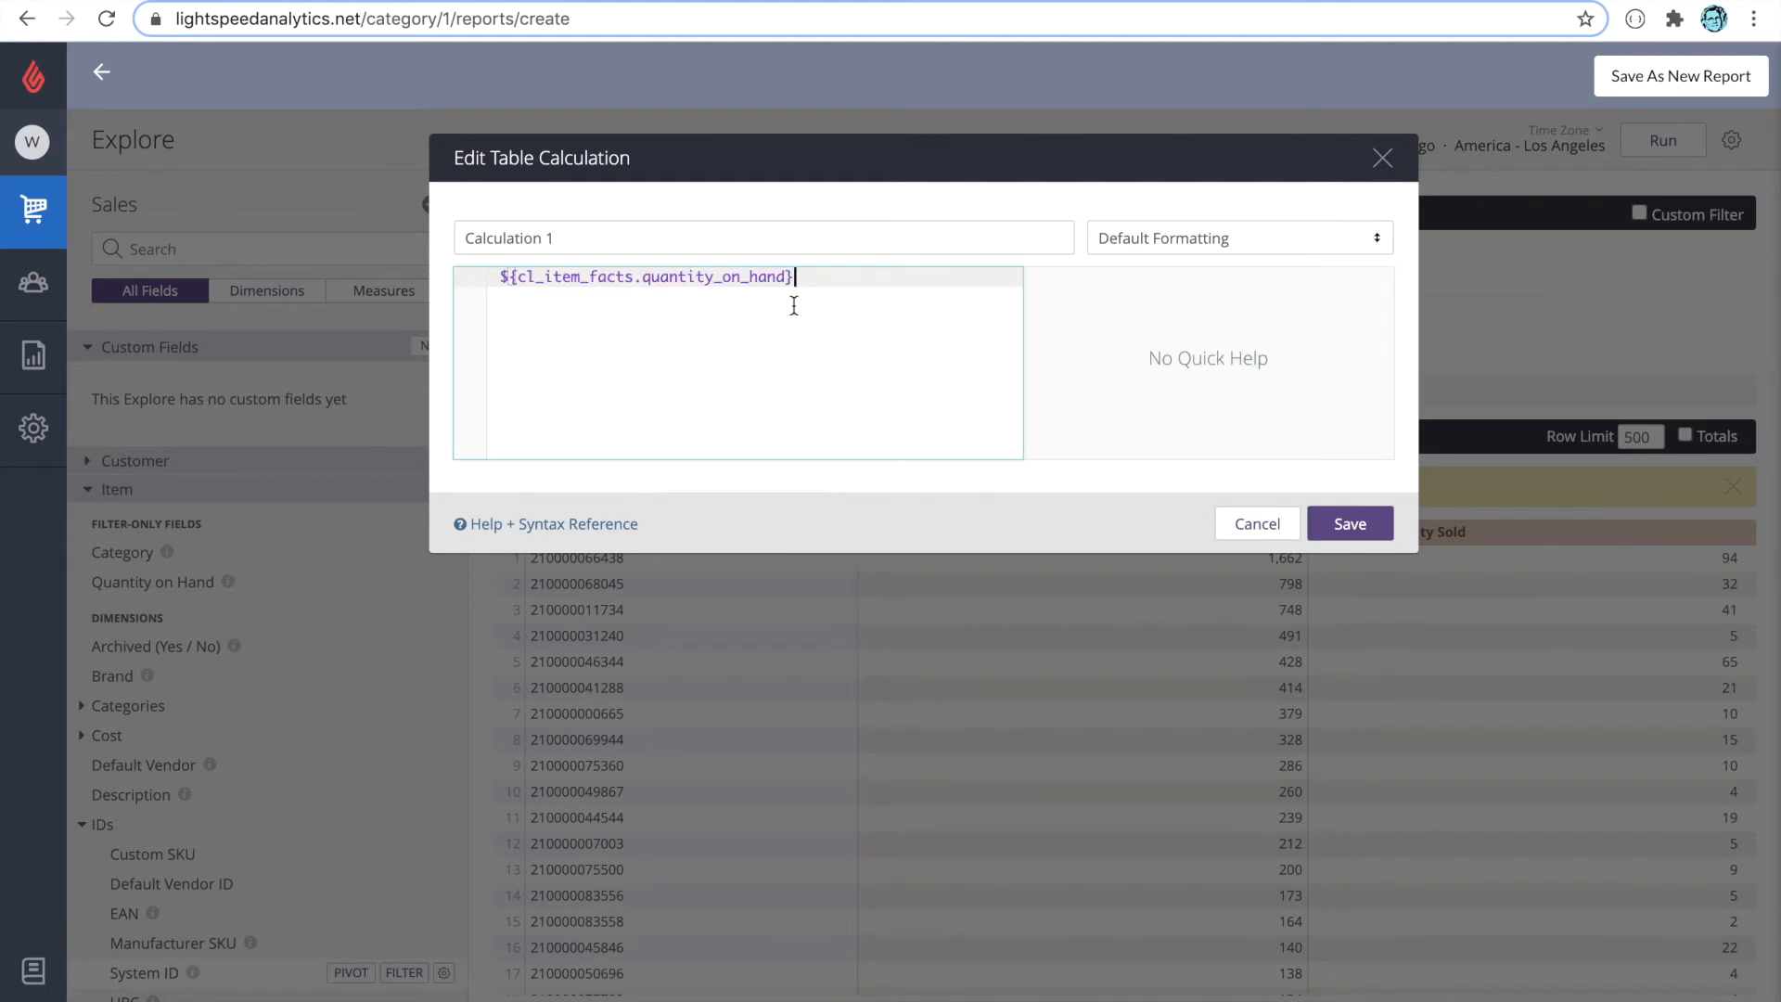
{"action": "type", "text": "+"}
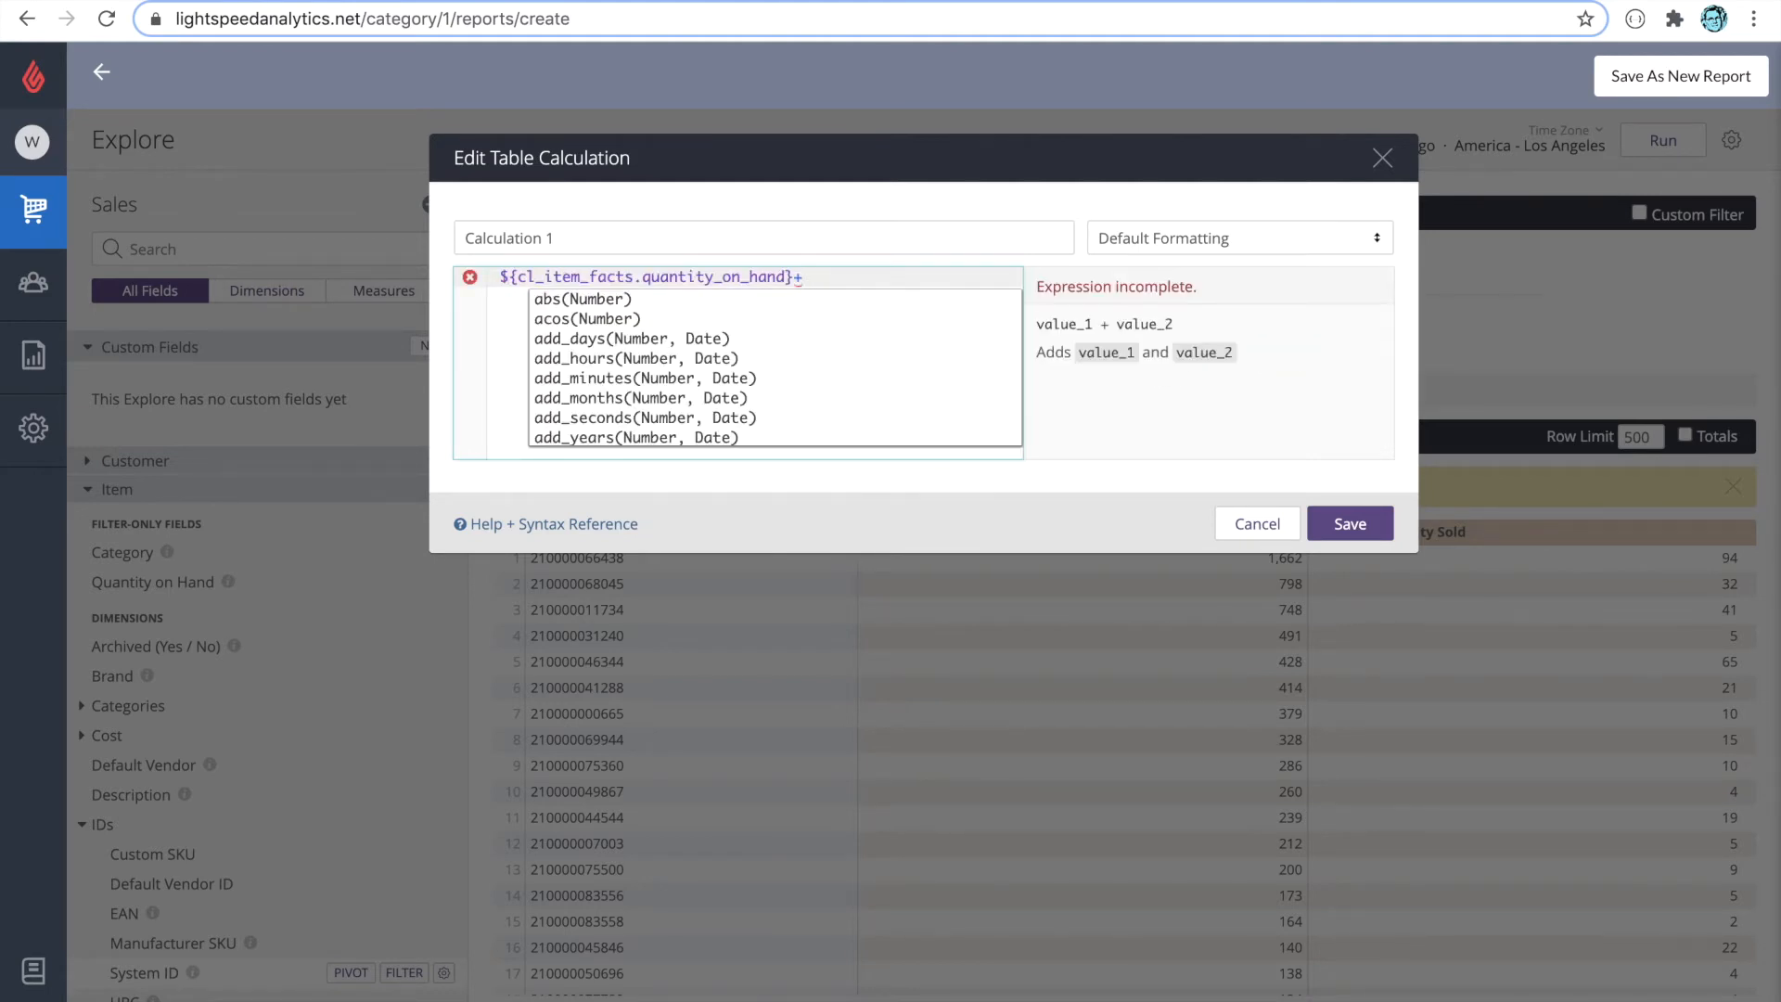
{"action": "type", "text": "quanti"}
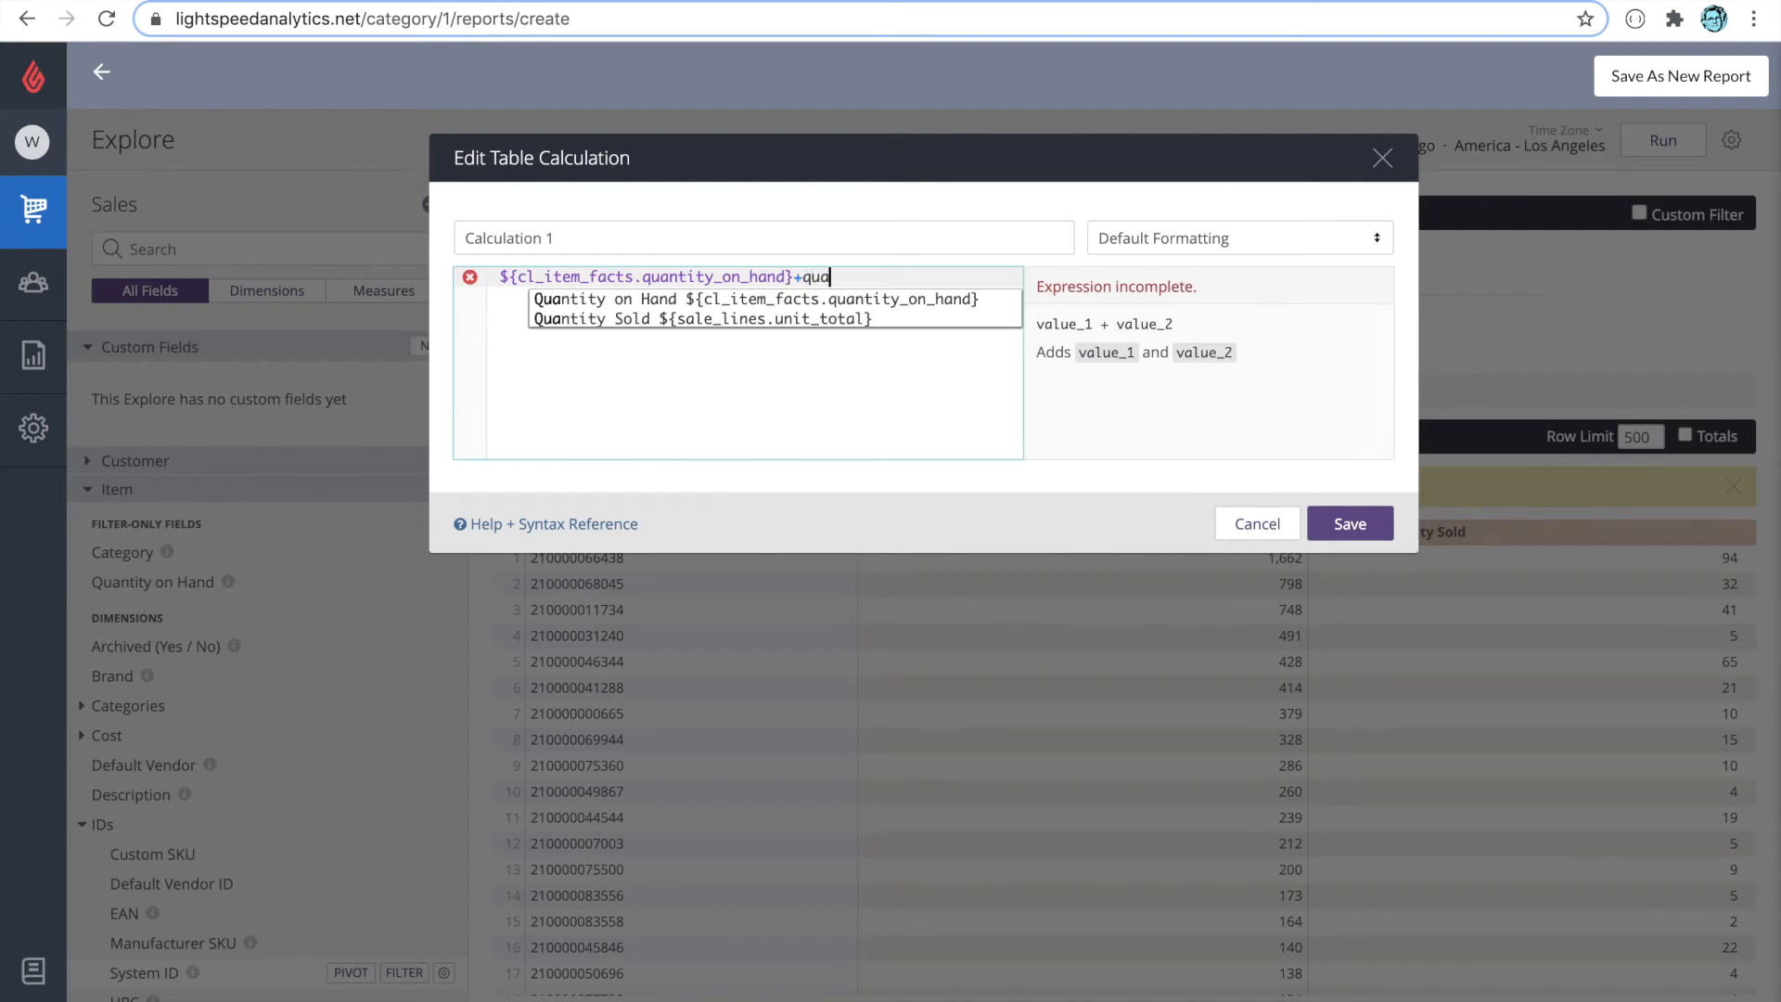
{"action": "left_click", "coordinate": [823, 318]}
Name the table calculation "Recreated Opening Count" and save it
{"action": "triple_click", "coordinate": [865, 240]}
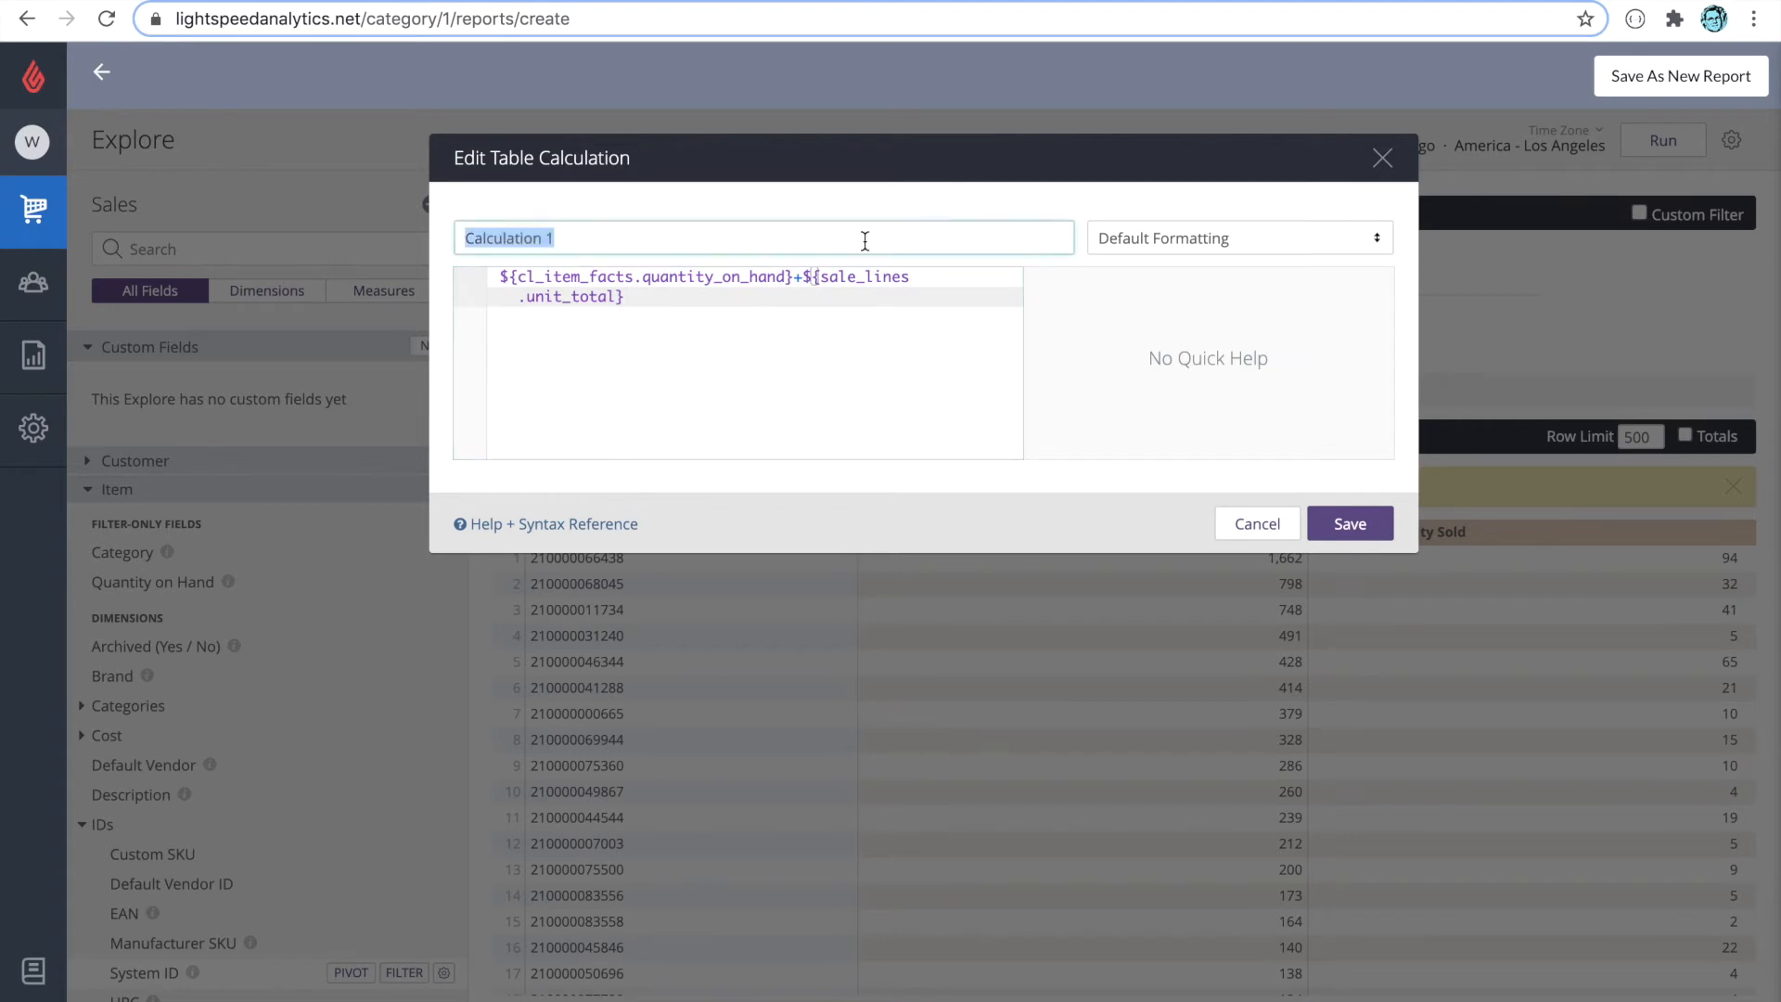
{"action": "type", "text": "Recreated "}
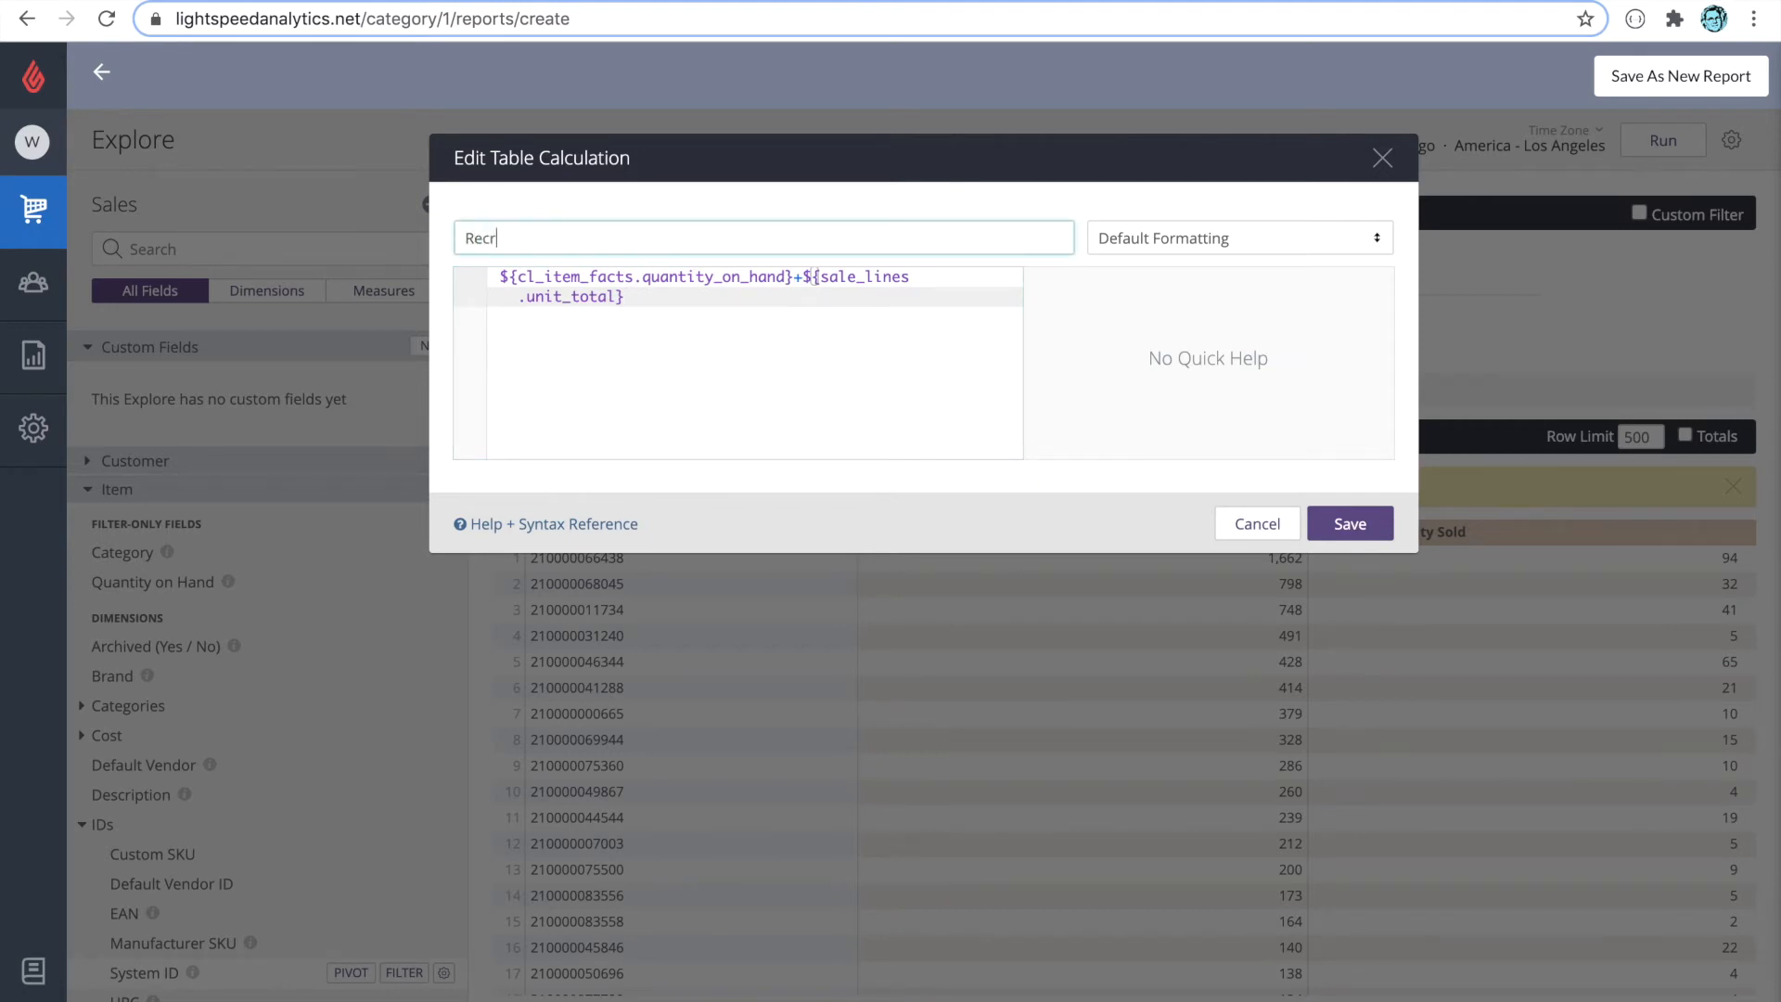
{"action": "type", "text": "Opening Count"}
{"action": "left_click", "coordinate": [1344, 519]}
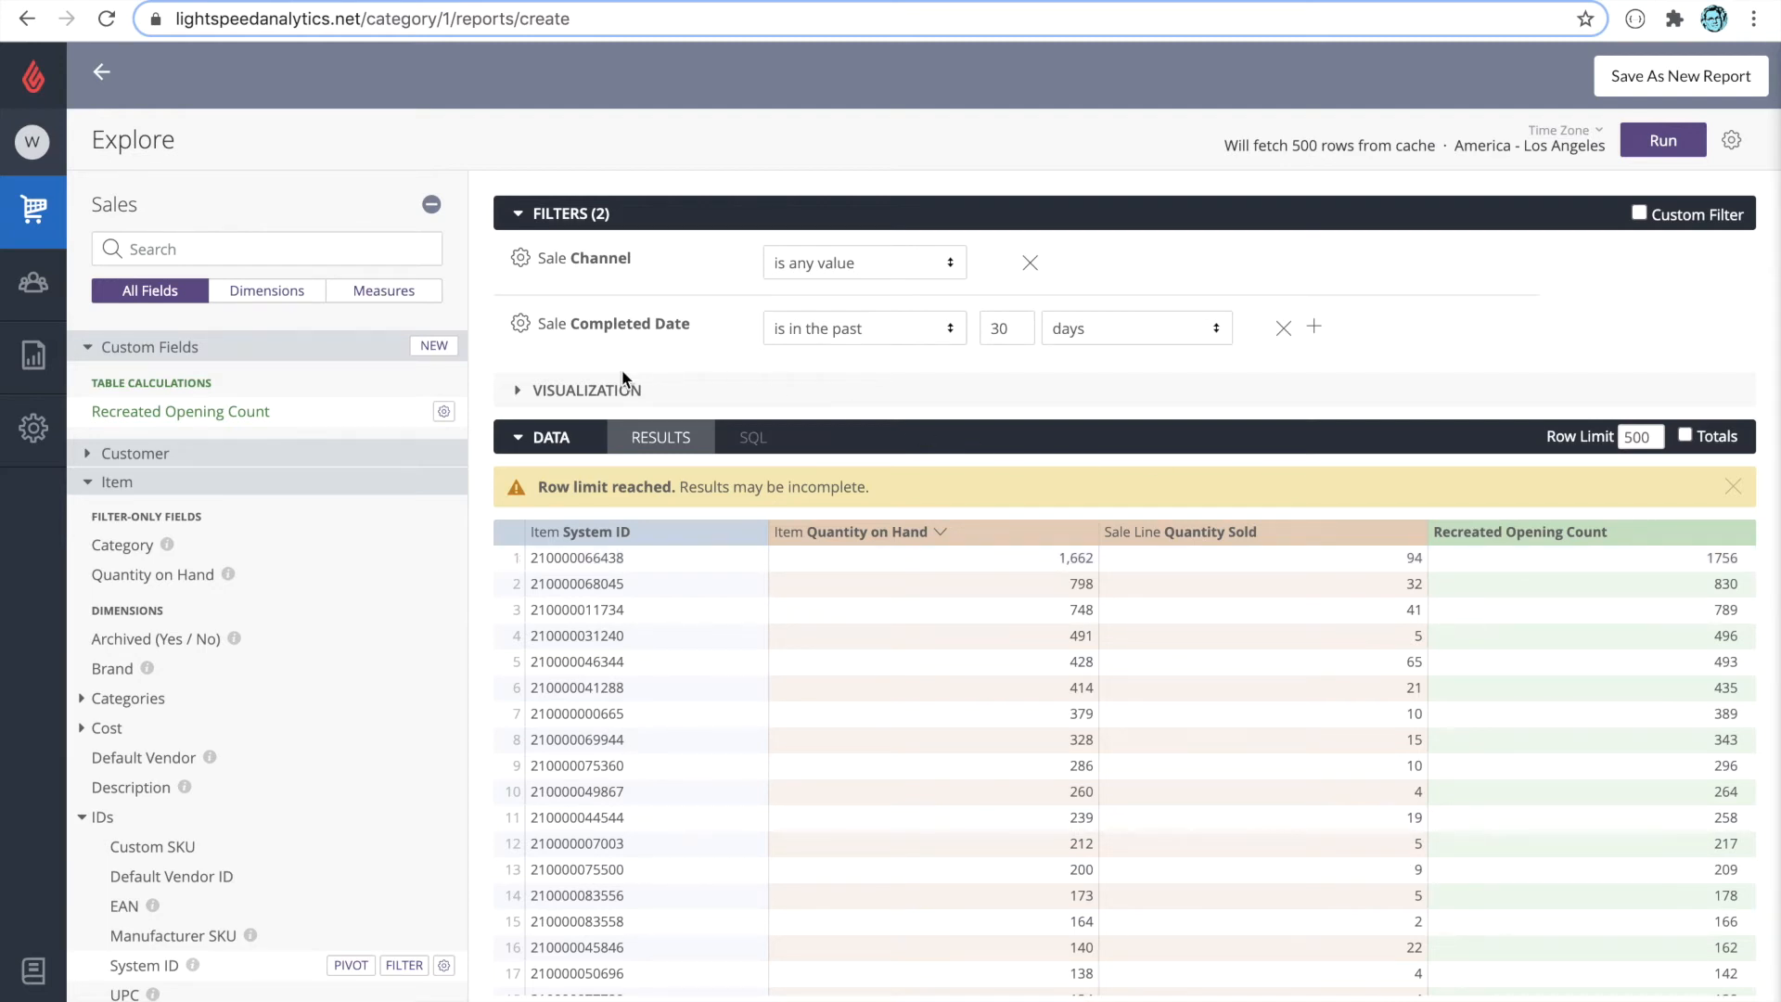
Edit the Recreated Opening Count calculation and enclose its whole sum in parentheses
{"action": "left_click", "coordinate": [444, 414]}
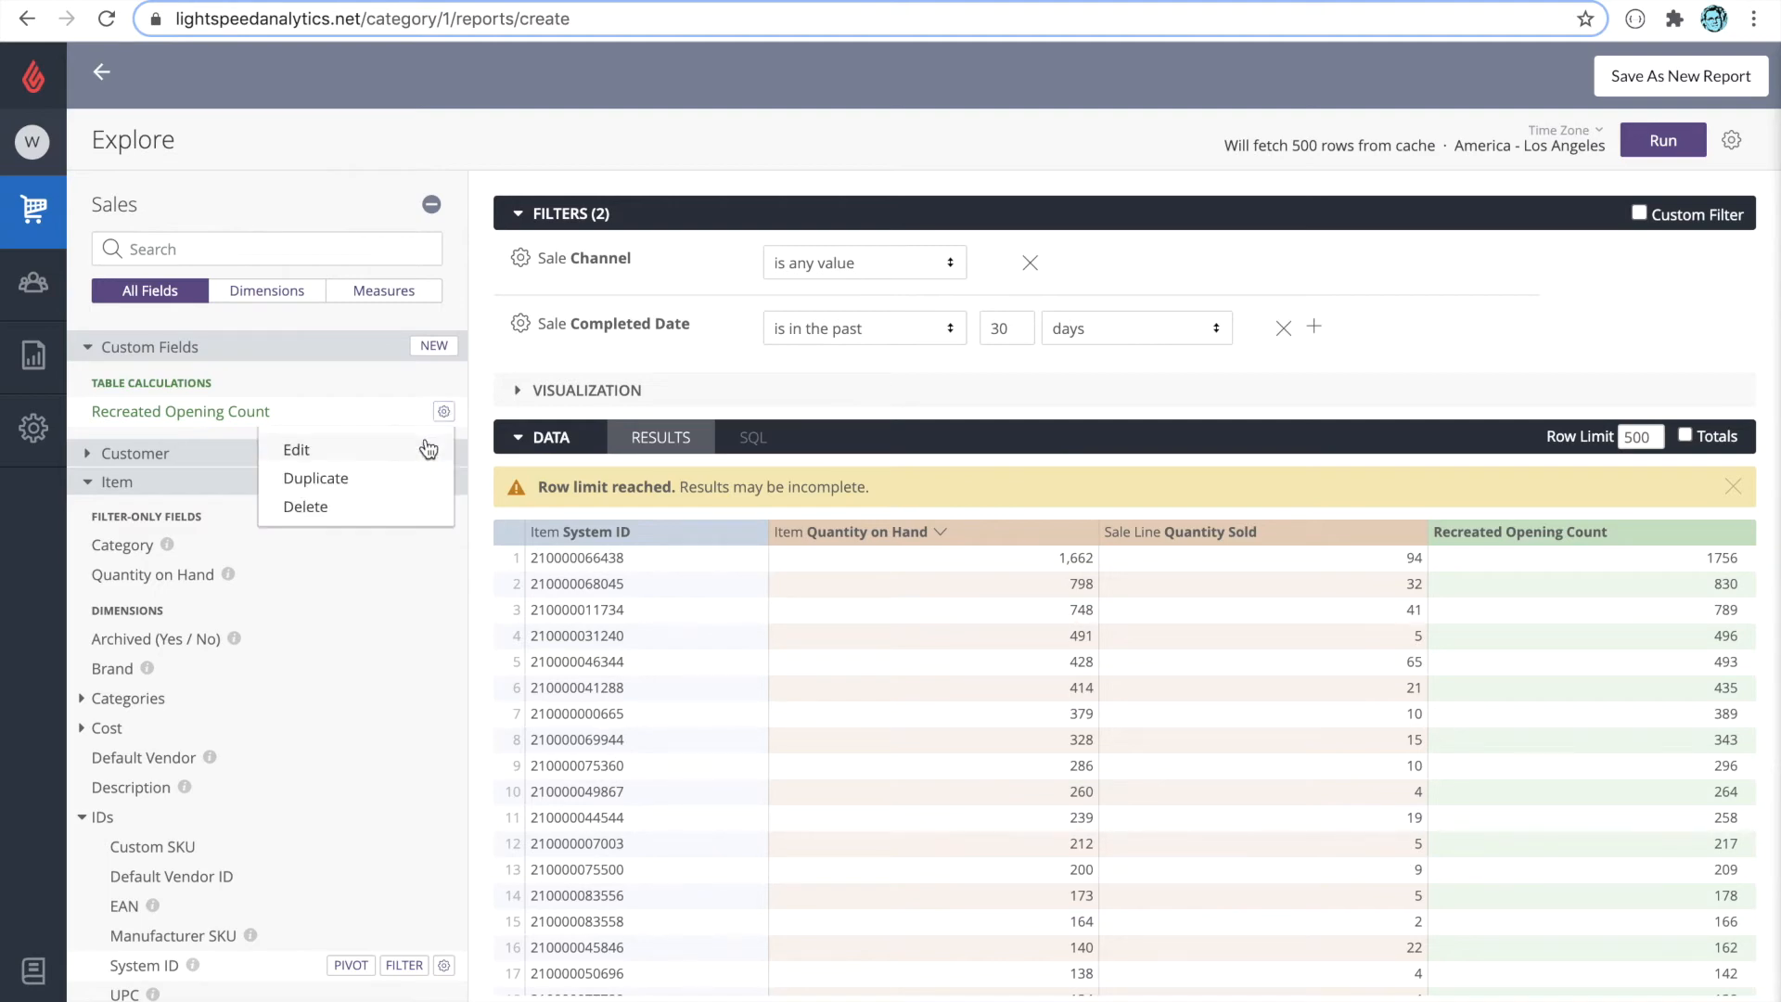
{"action": "left_click", "coordinate": [428, 449]}
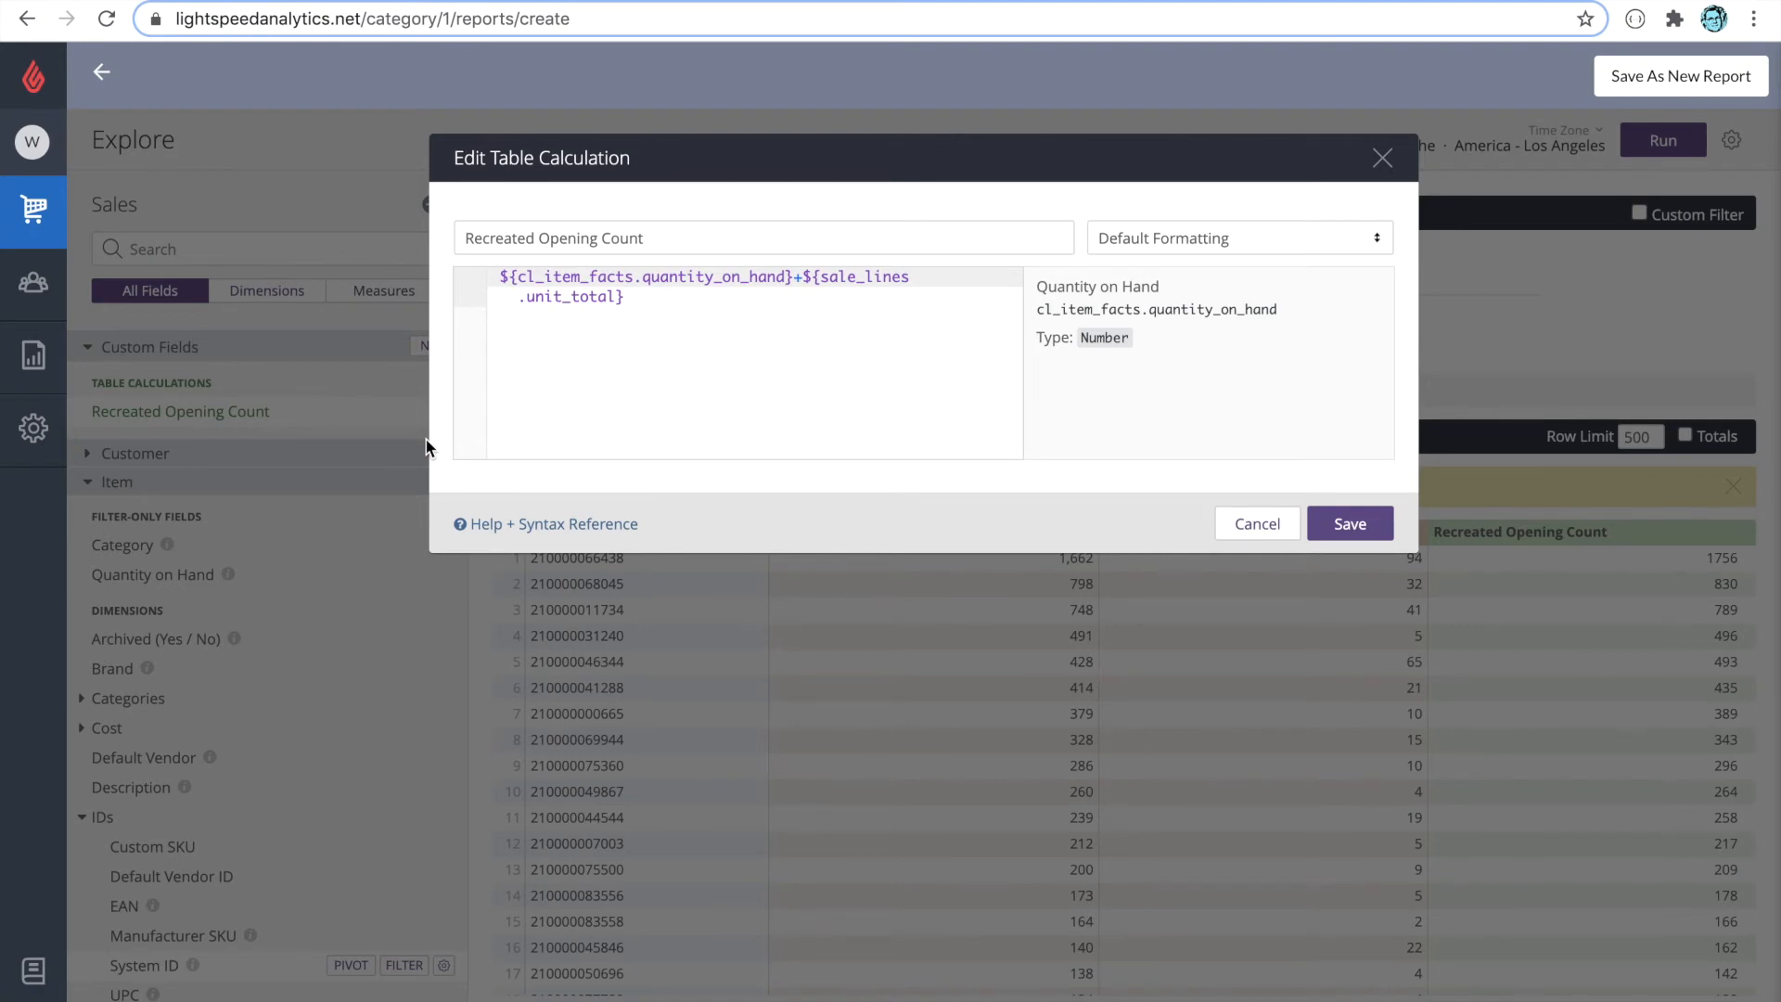
{"action": "left_click", "coordinate": [696, 326]}
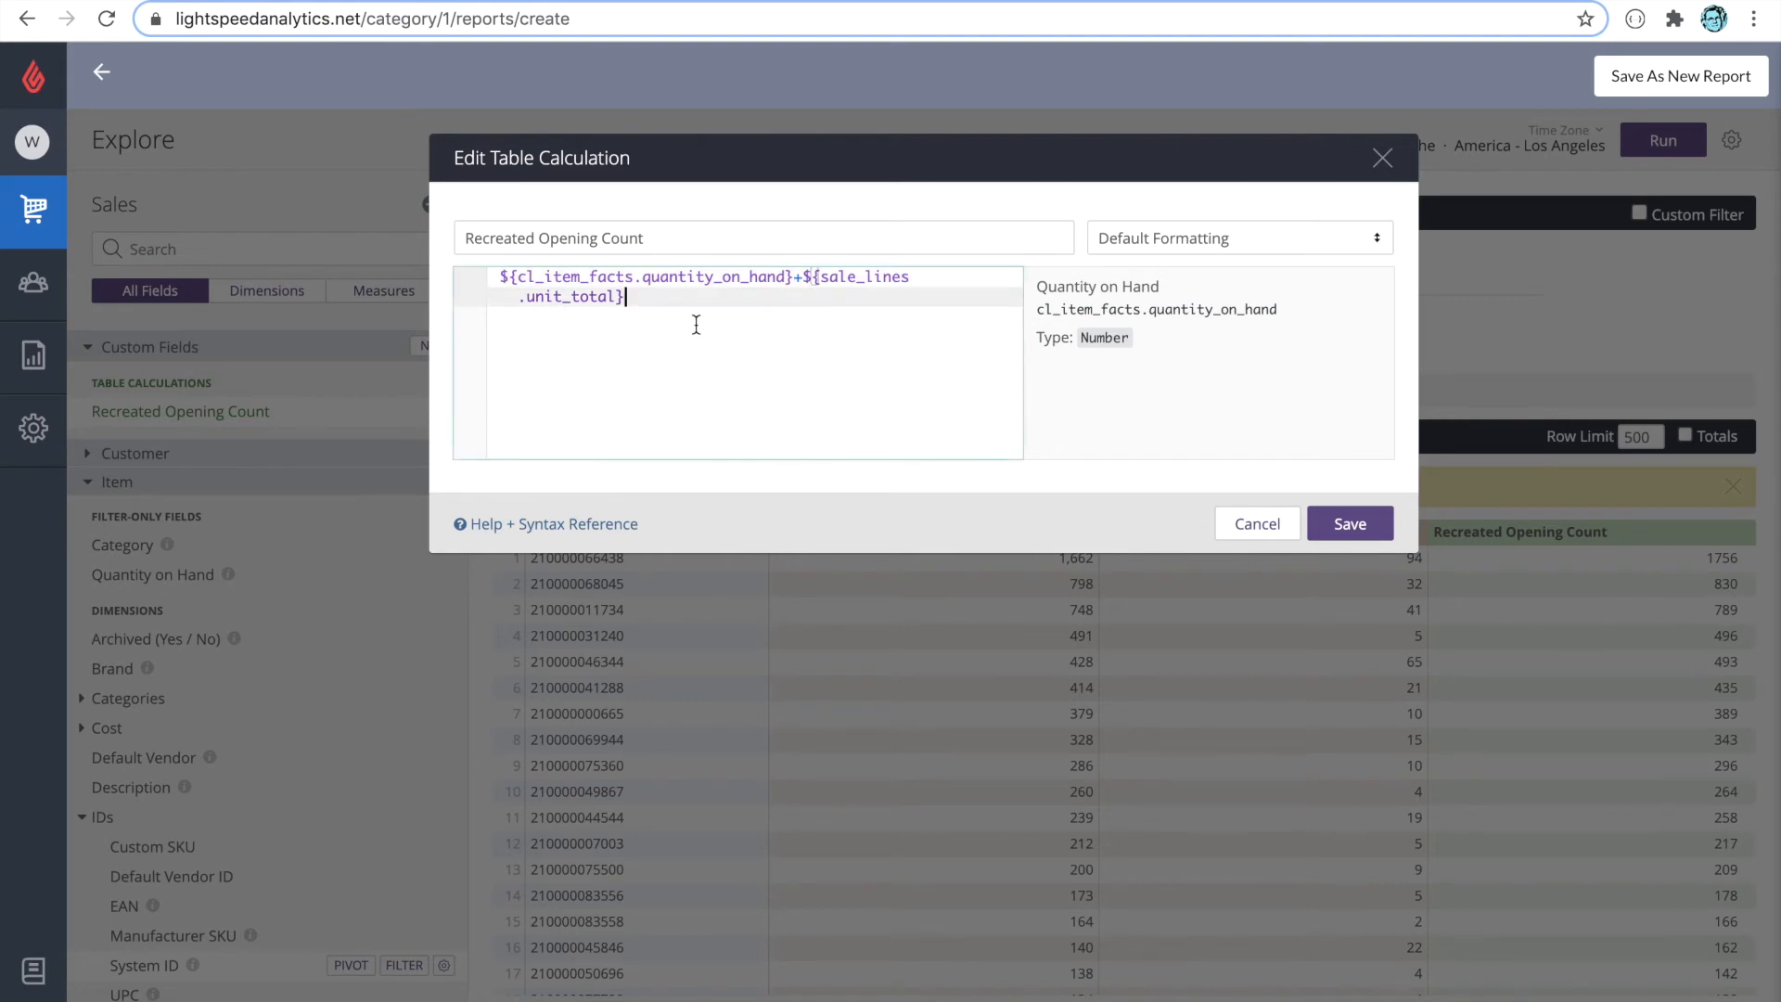
{"action": "type", "text": ")"}
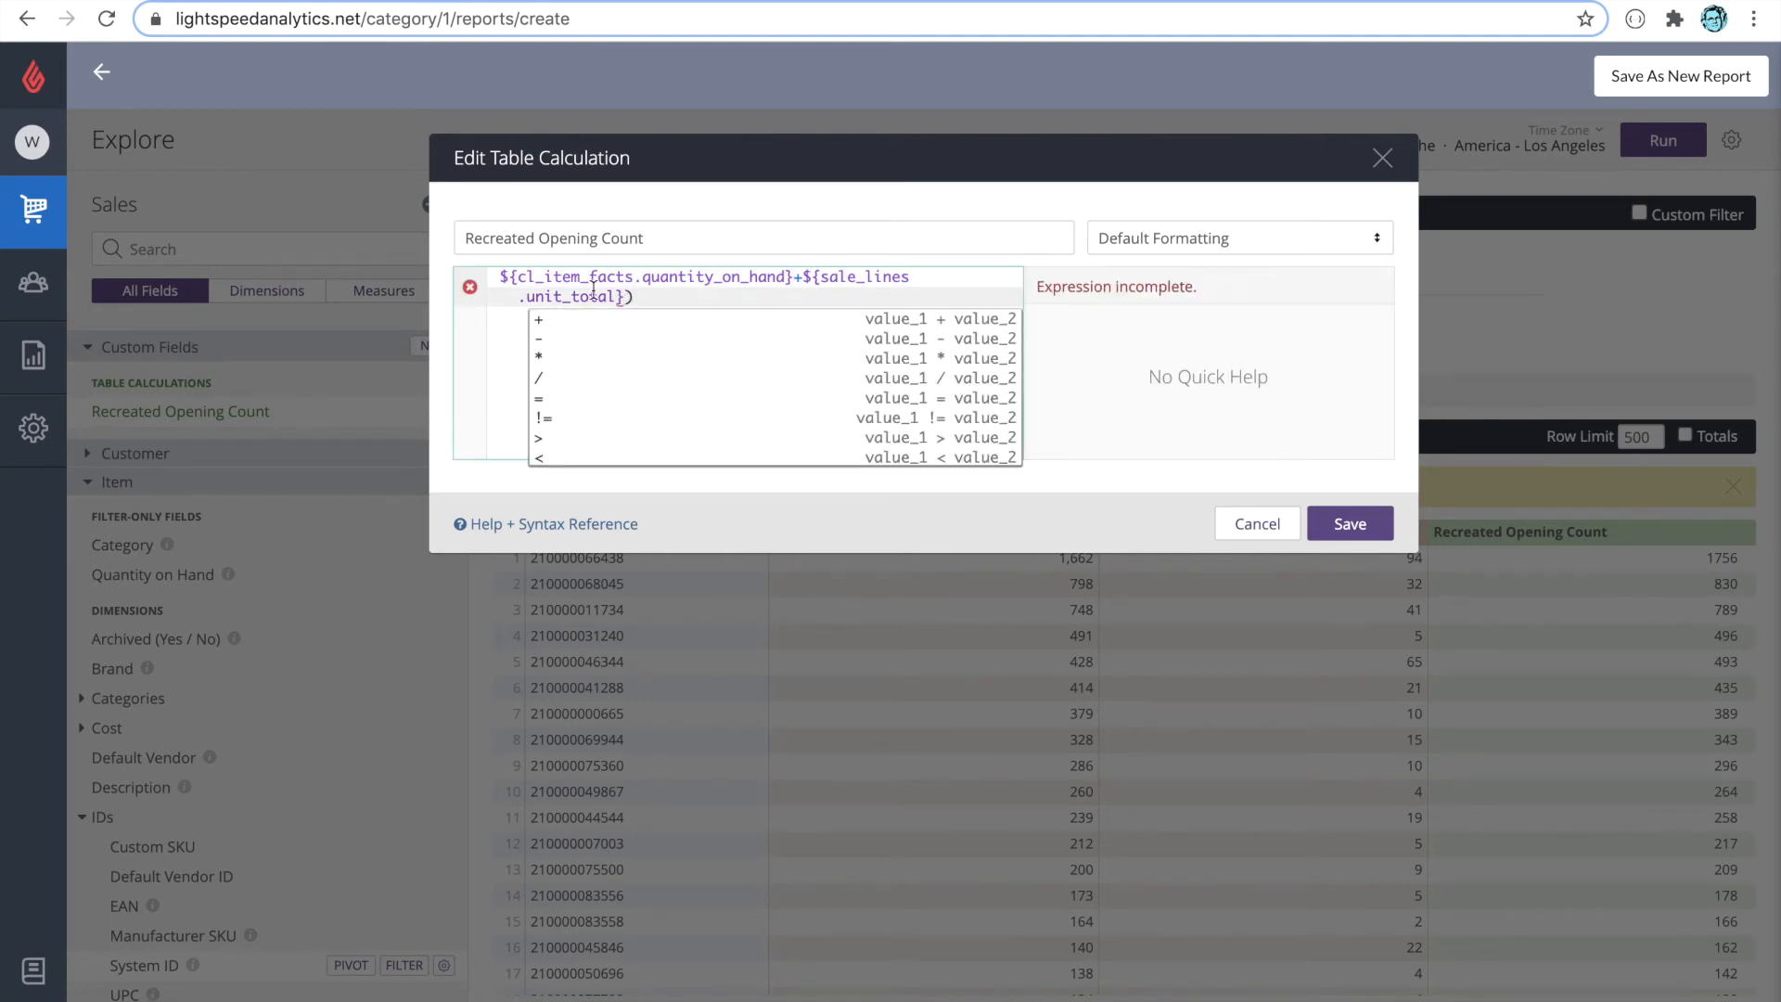
{"action": "left_click", "coordinate": [528, 276]}
{"action": "key", "text": "Left"}
{"action": "key", "text": "Left"}
{"action": "key", "text": "Left"}
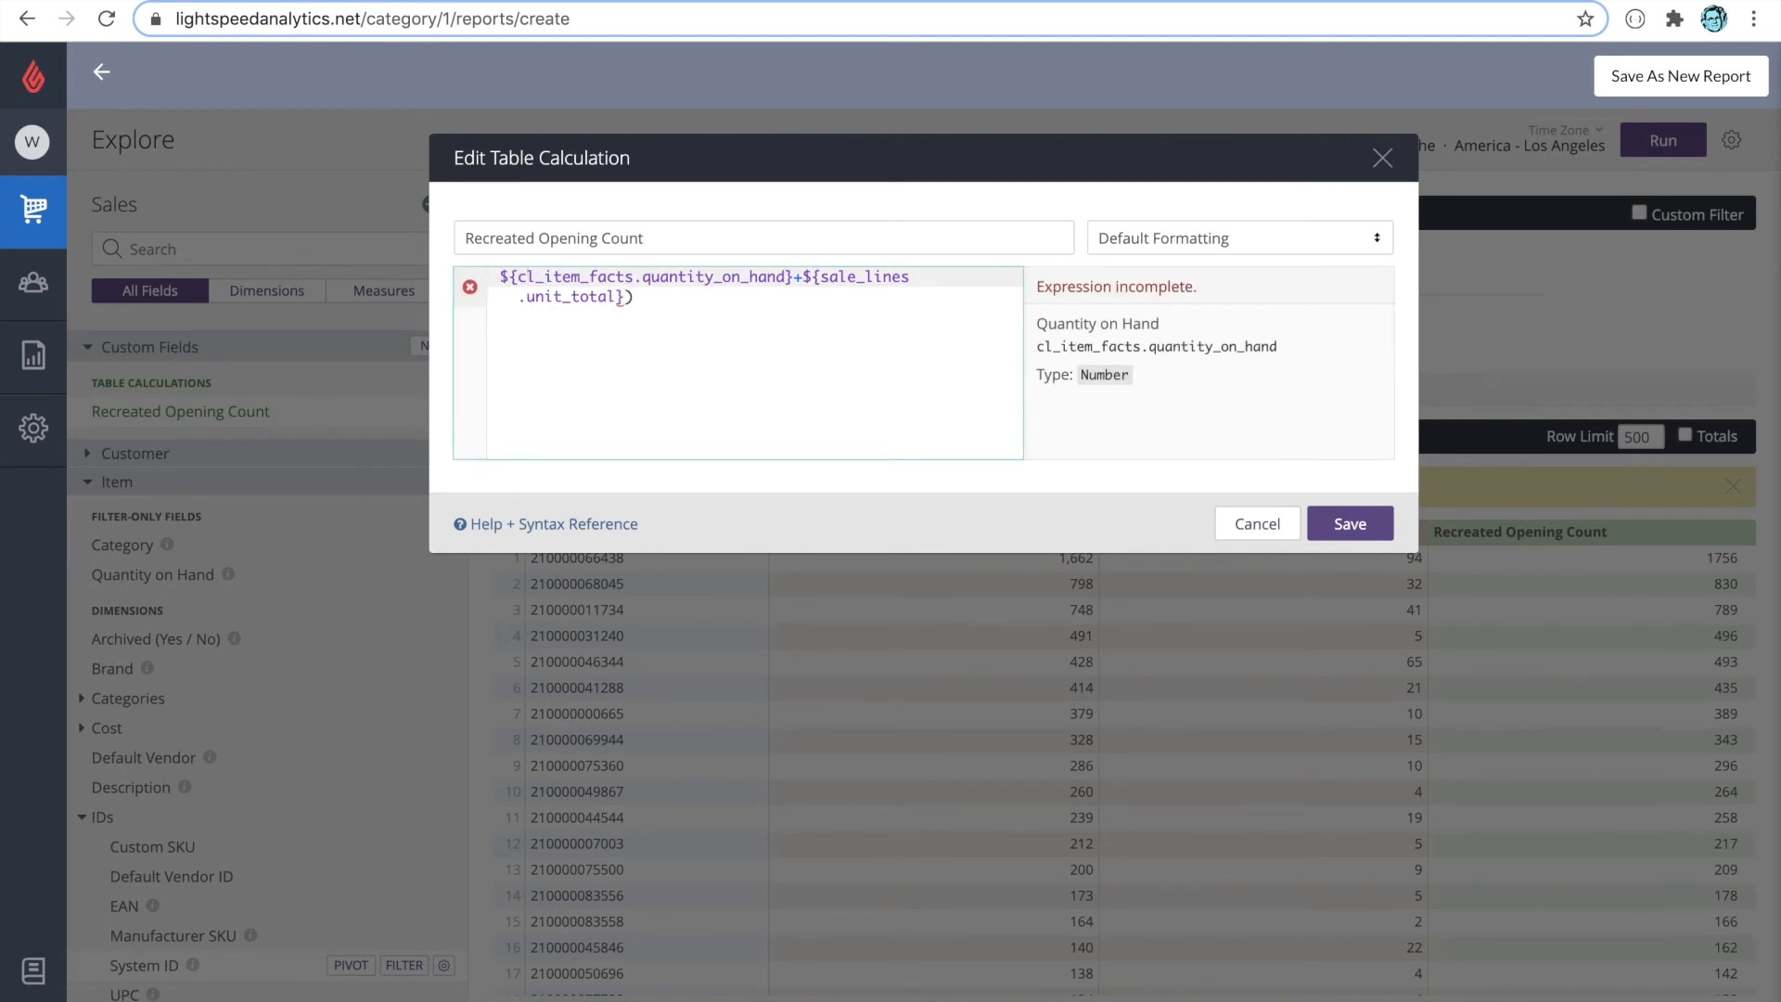
{"action": "type", "text": "("}
{"action": "key", "text": "Left"}
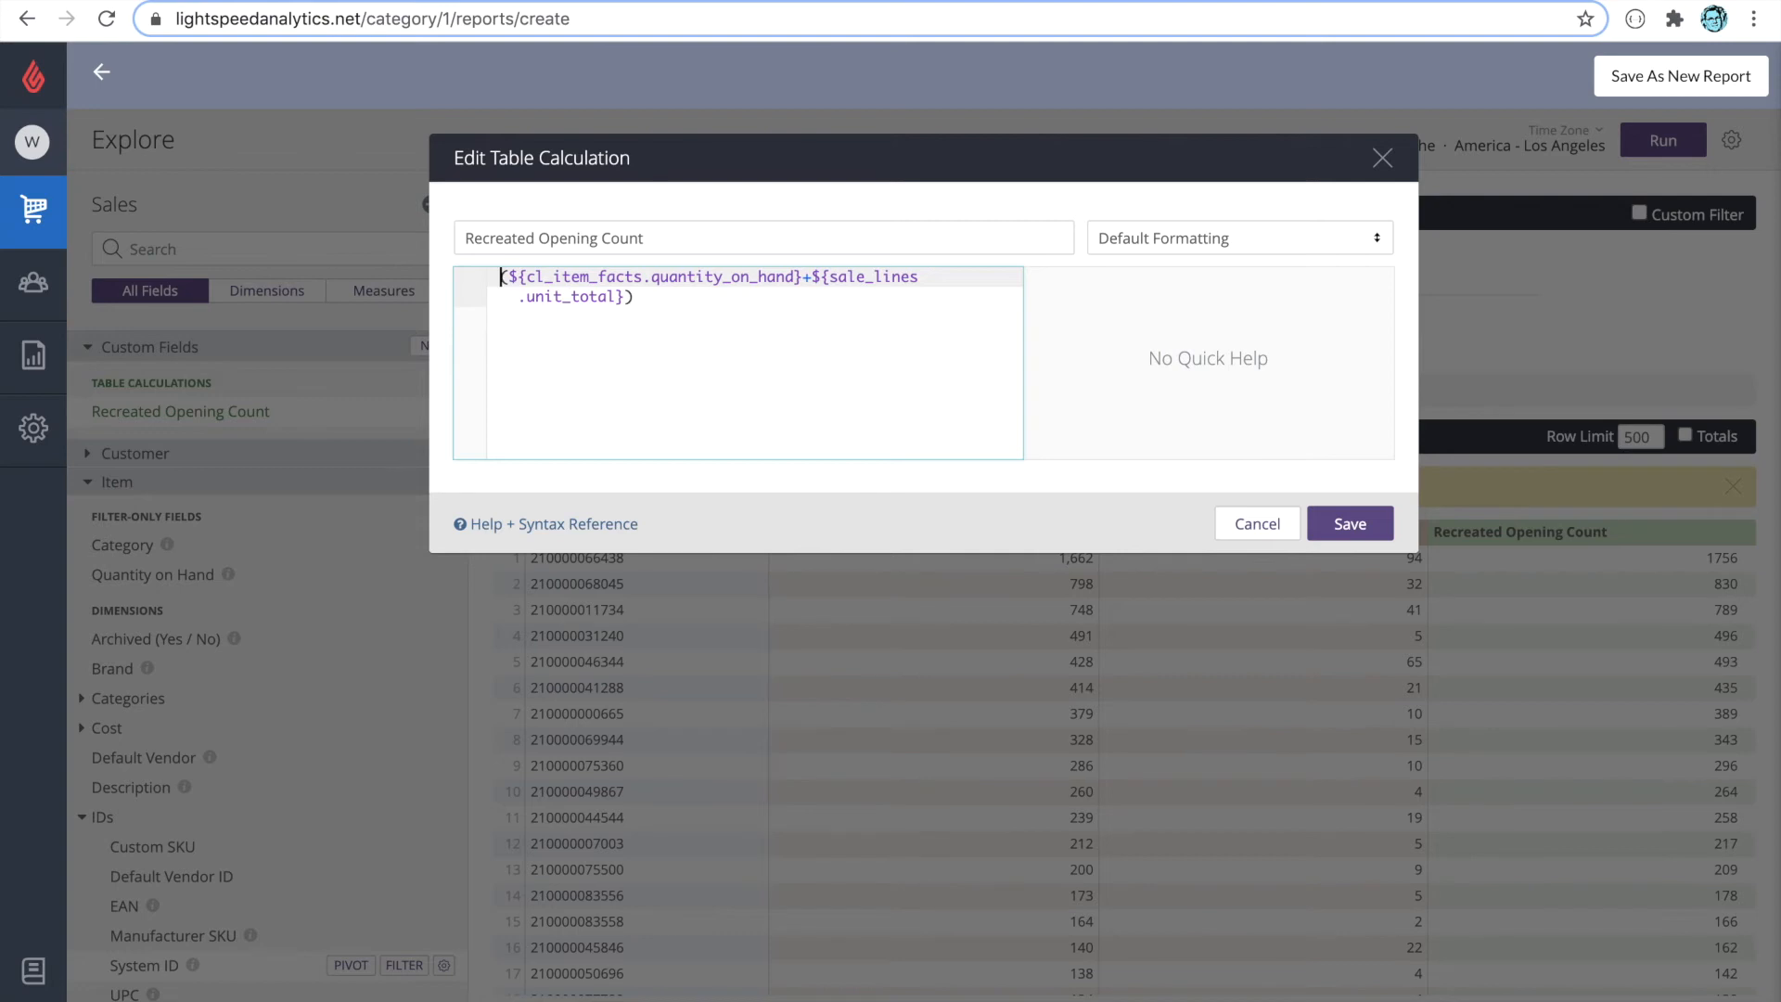
Put ${sale_lines.unit_total}/ before the parenthesised sum so that Quantity Sold is divided by it
{"action": "type", "text": "quan"}
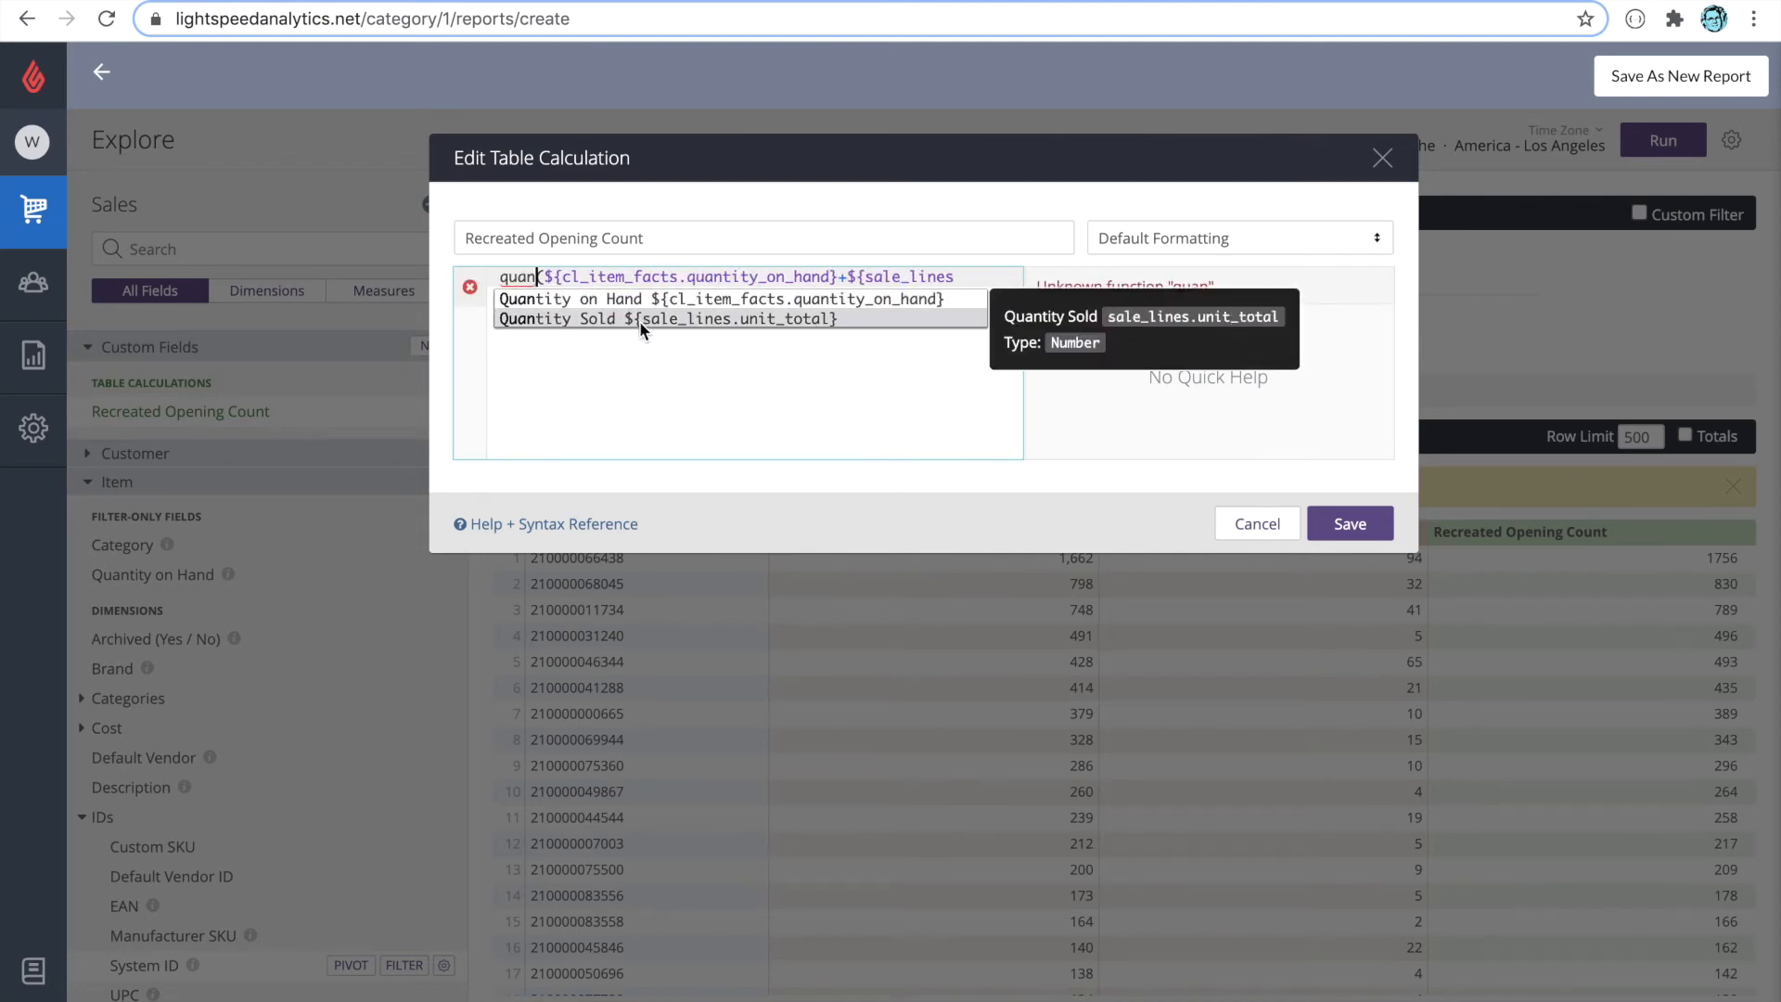
{"action": "left_click", "coordinate": [639, 321]}
{"action": "type", "text": "/${cl_item_facts"}
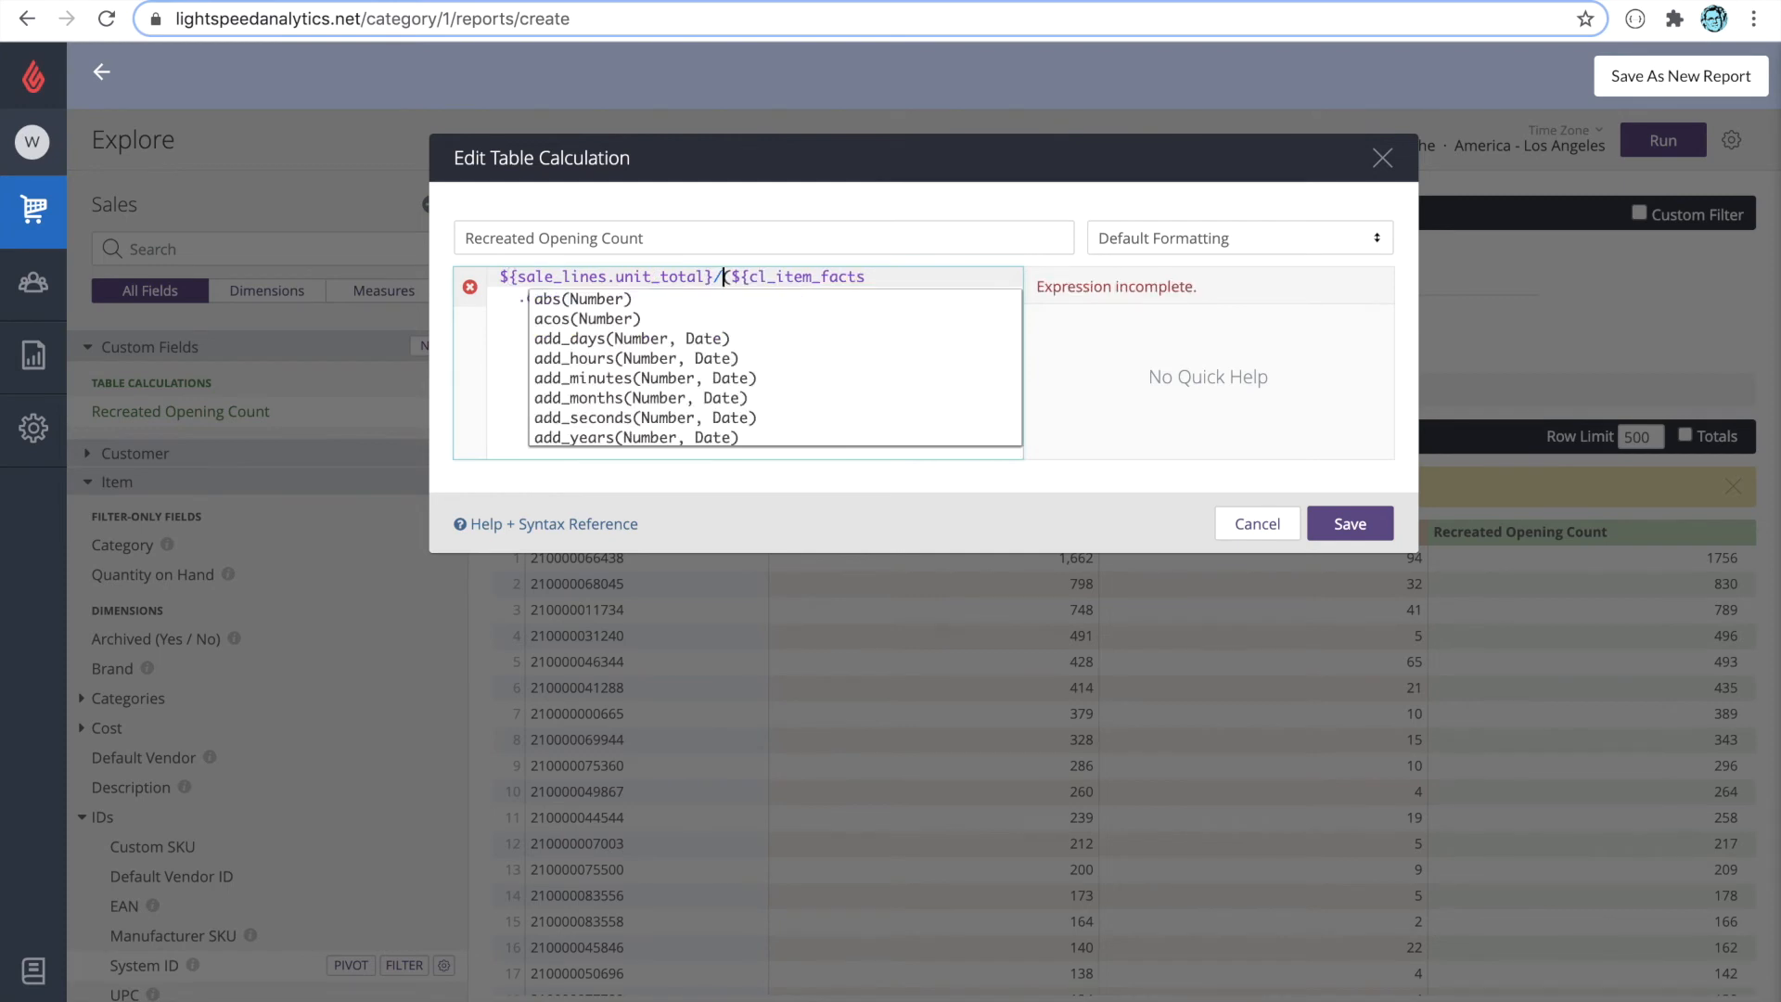
{"action": "left_click", "coordinate": [710, 261]}
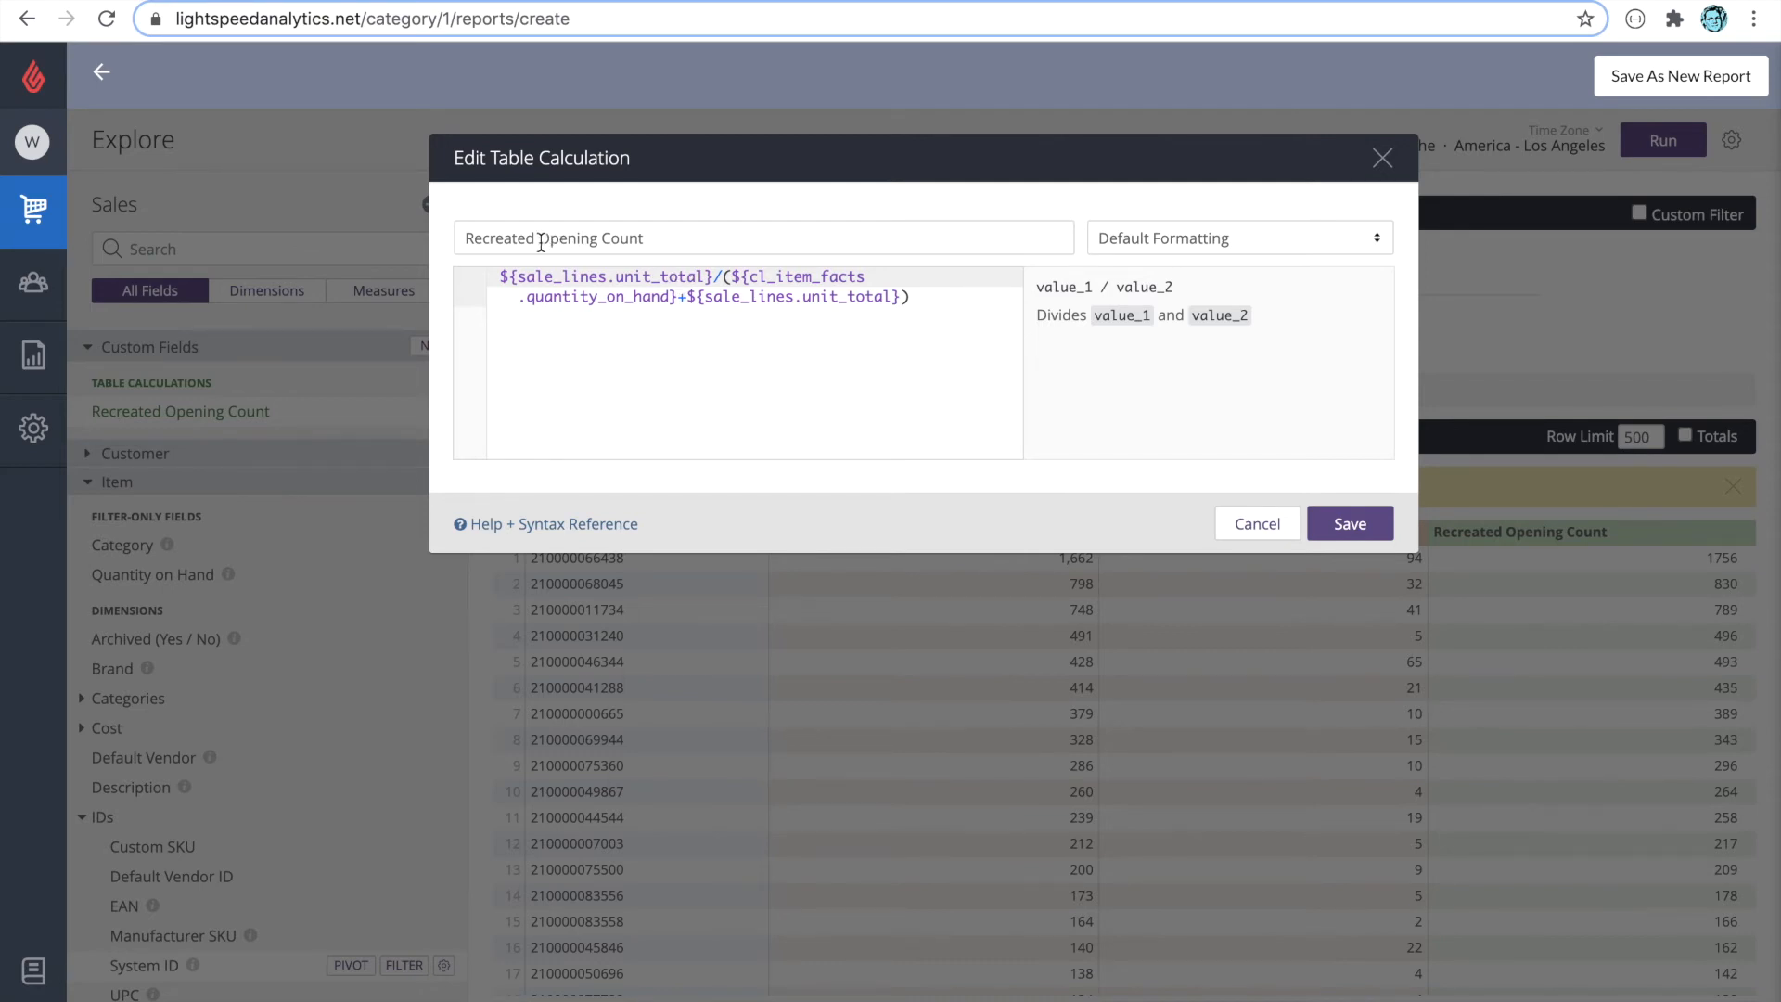
Save the edited calculation as "Recreated Sell Through" with Percent (2) formatting
{"action": "left_click_drag", "start_coordinate": [539, 239], "coordinate": [896, 240]}
{"action": "type", "text": "Sell Through"}
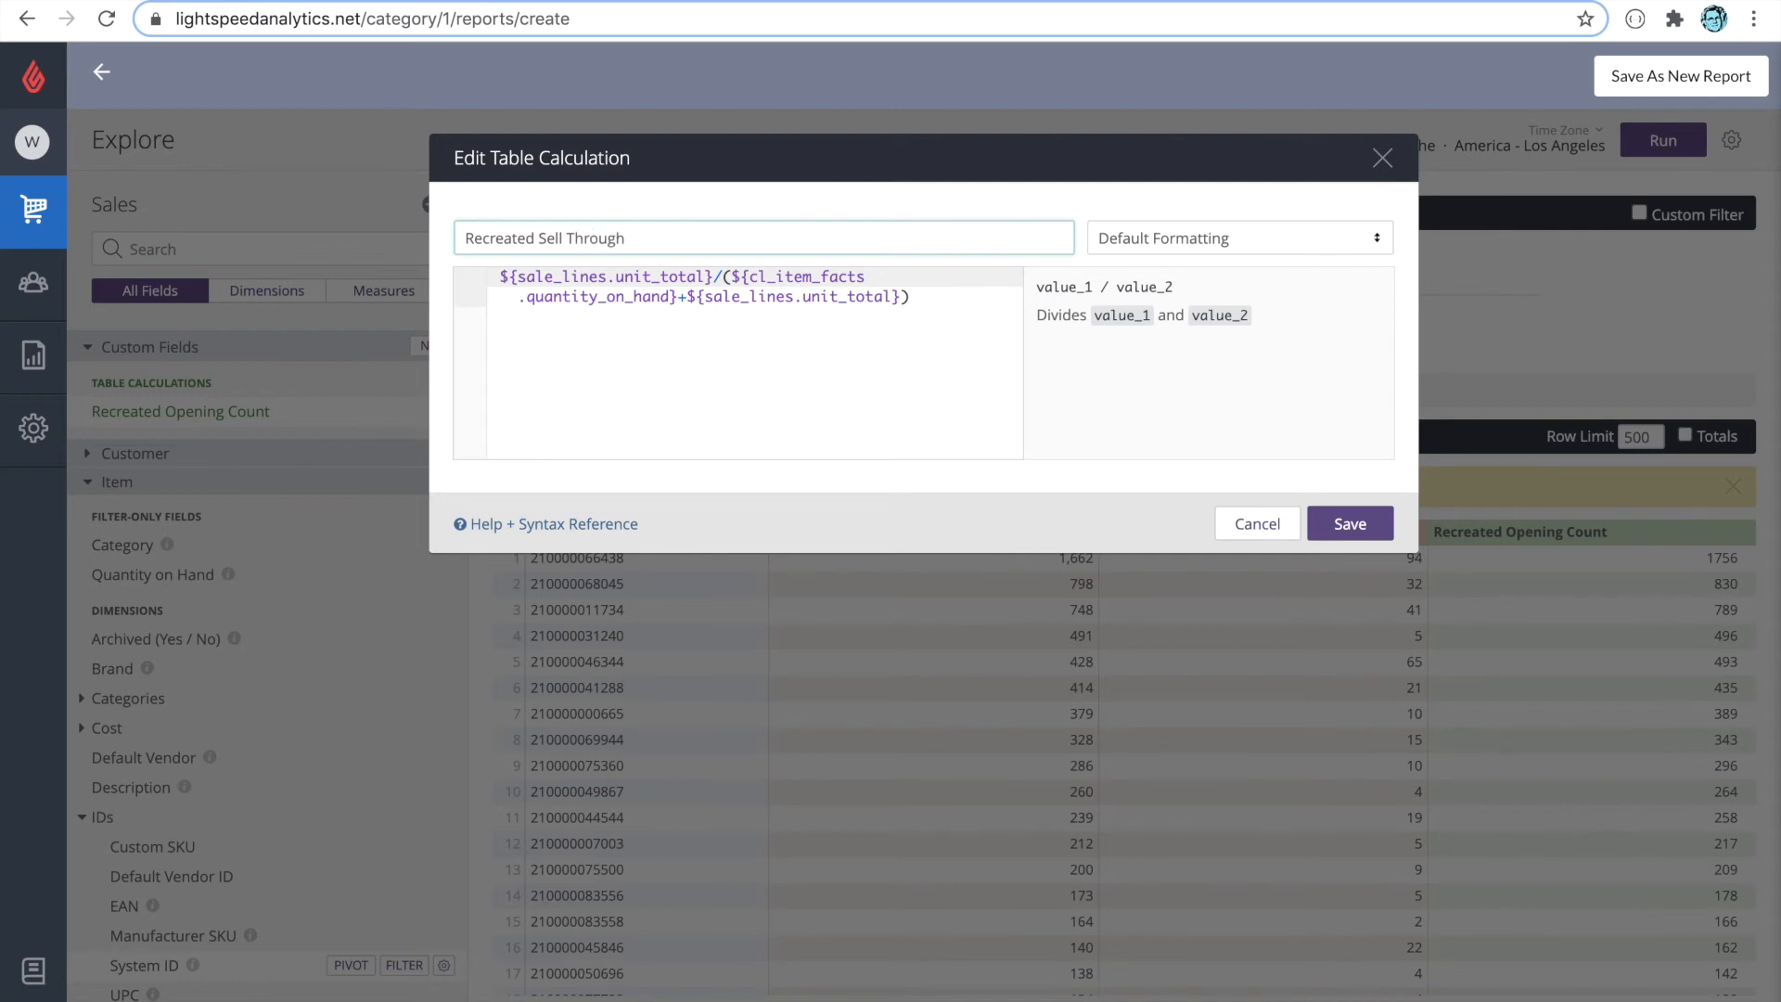
{"action": "left_click", "coordinate": [1277, 240]}
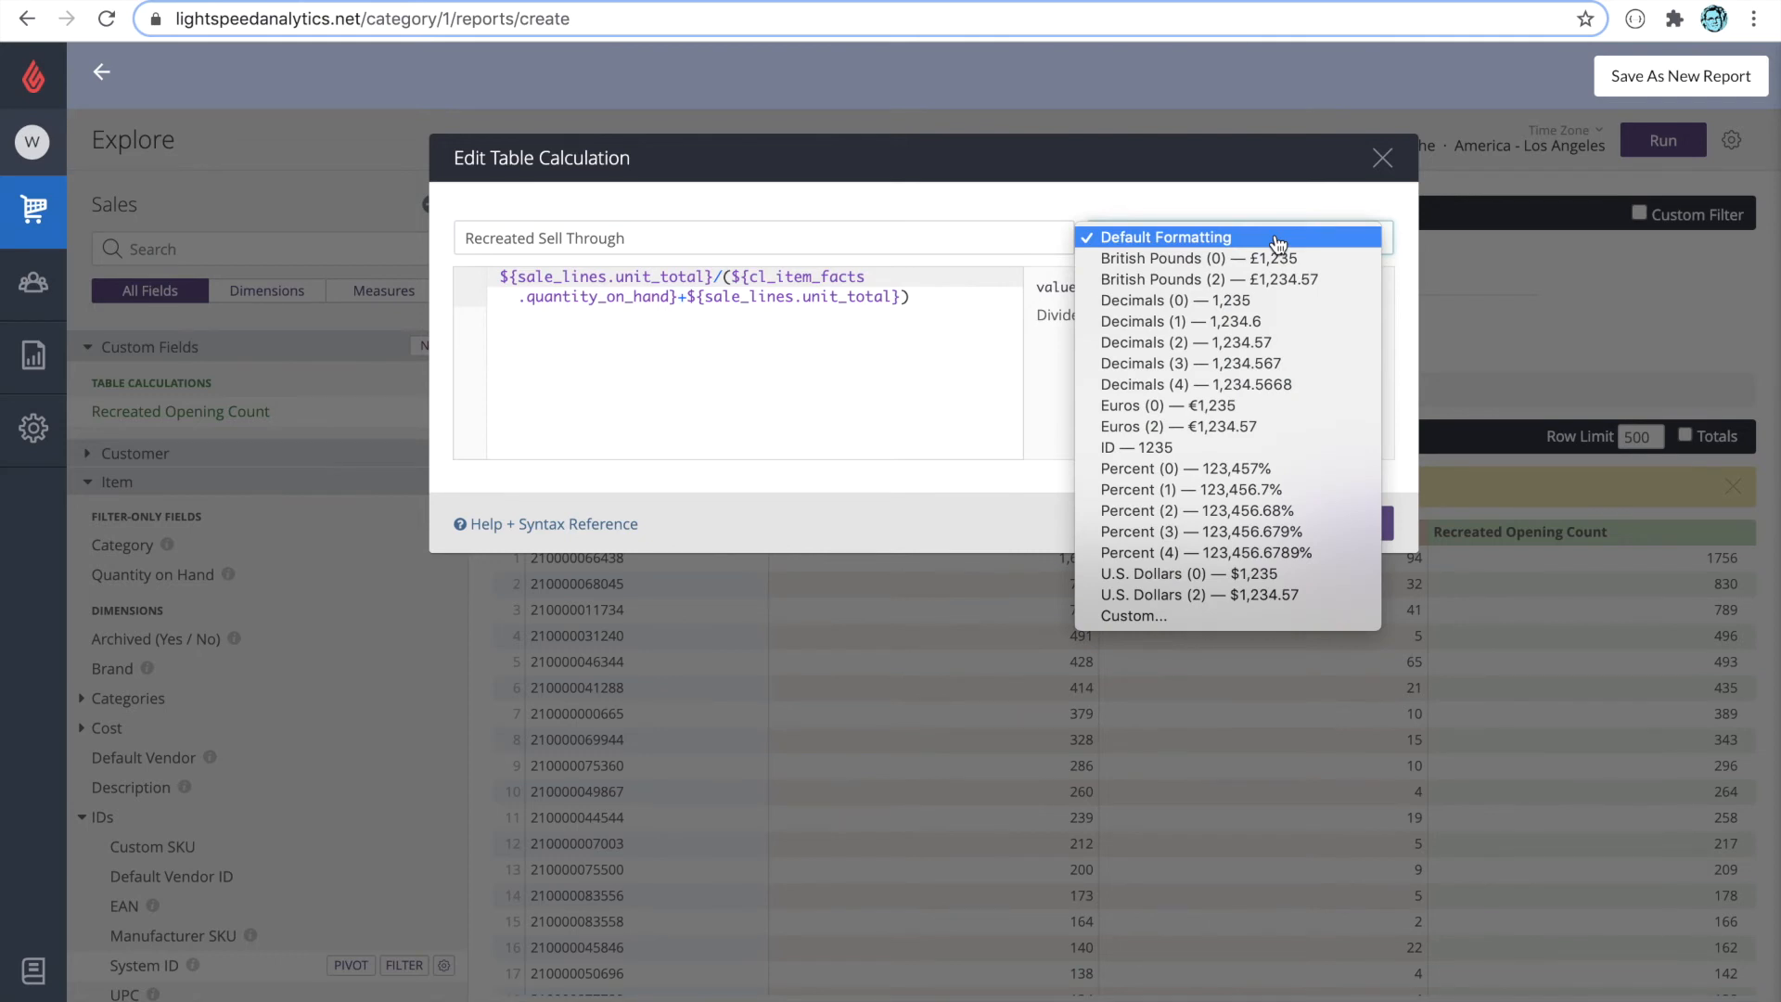
{"action": "left_click", "coordinate": [1262, 511]}
{"action": "left_click", "coordinate": [1351, 525]}
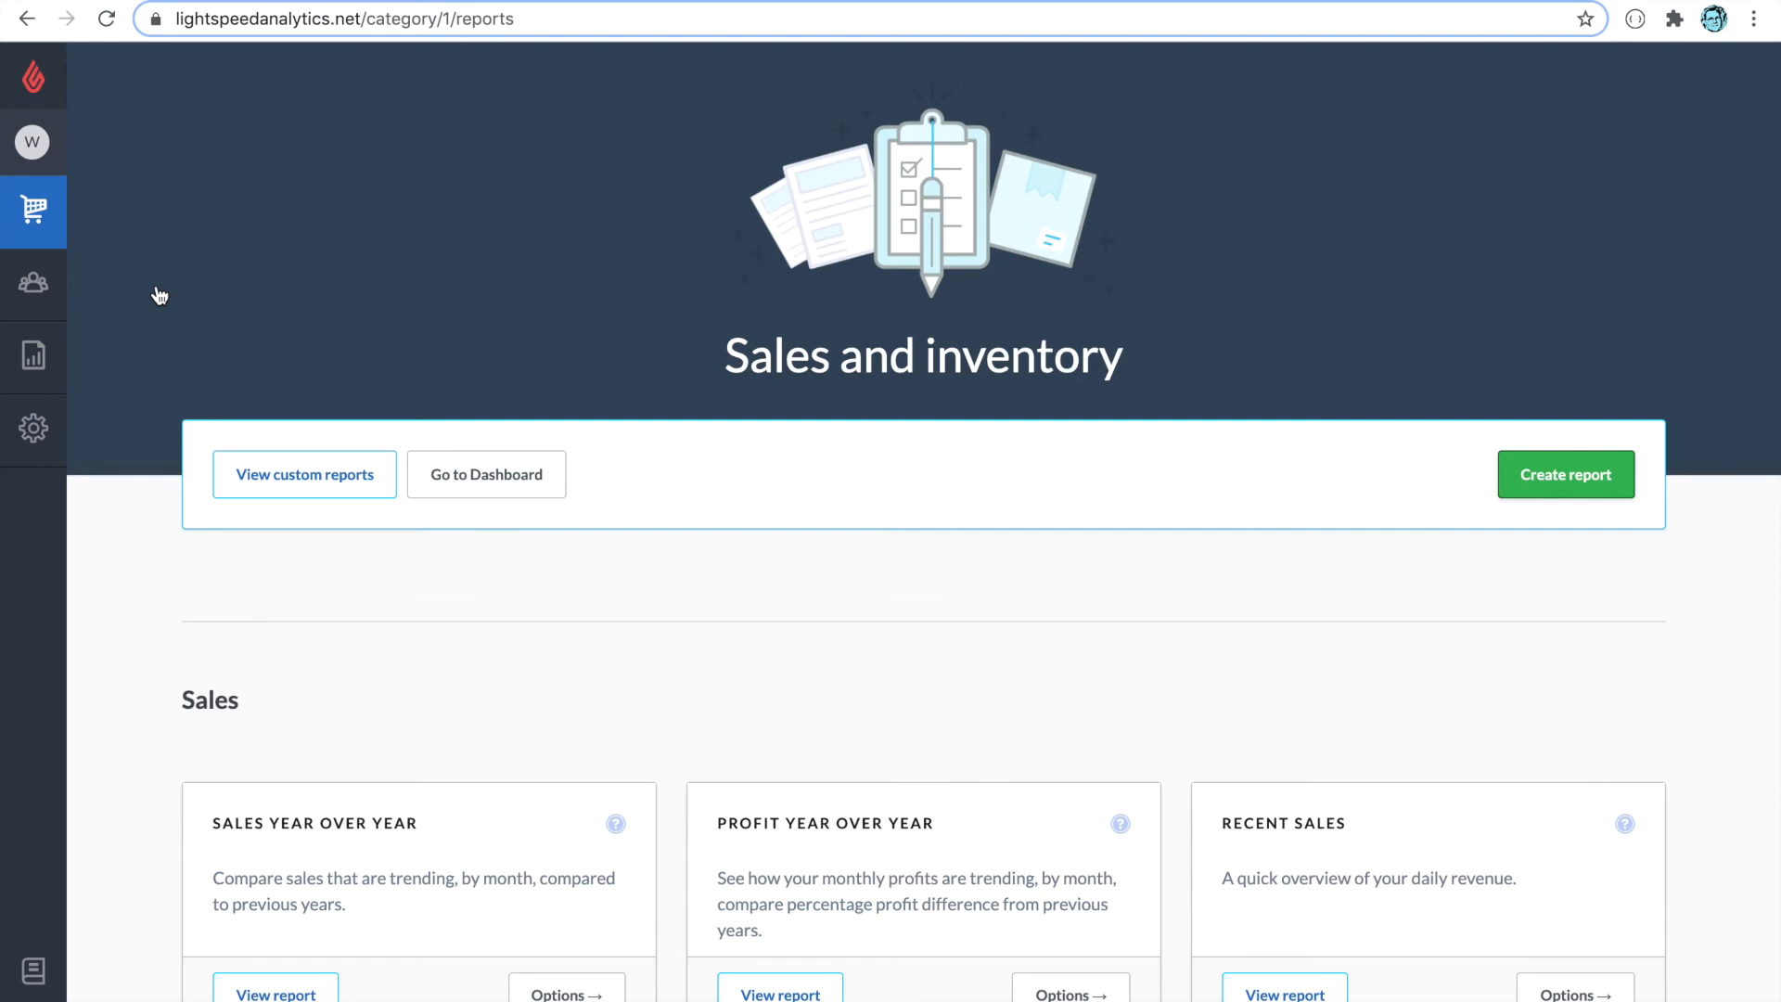
Open the by Top Category variation of the built-in Dusty Inventory report
{"action": "scroll", "coordinate": [802, 522], "scroll_direction": "down", "scroll_amount": 6}
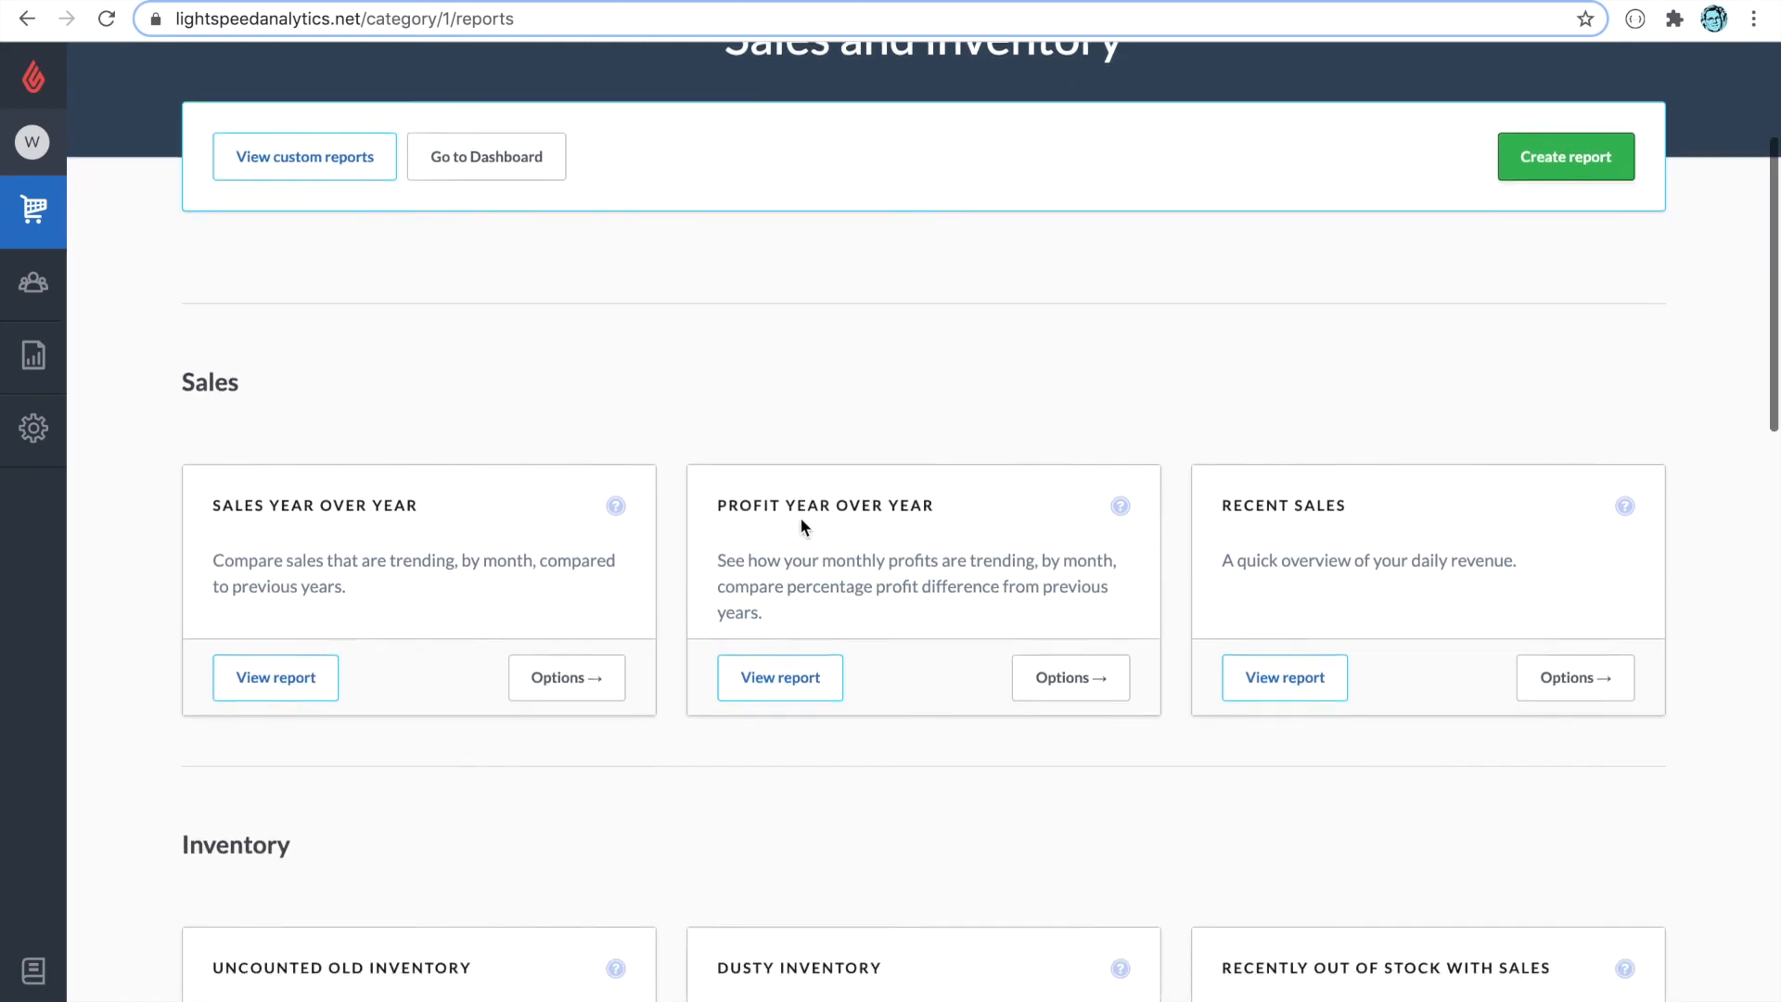
{"action": "scroll", "coordinate": [800, 519], "scroll_direction": "down", "scroll_amount": 2}
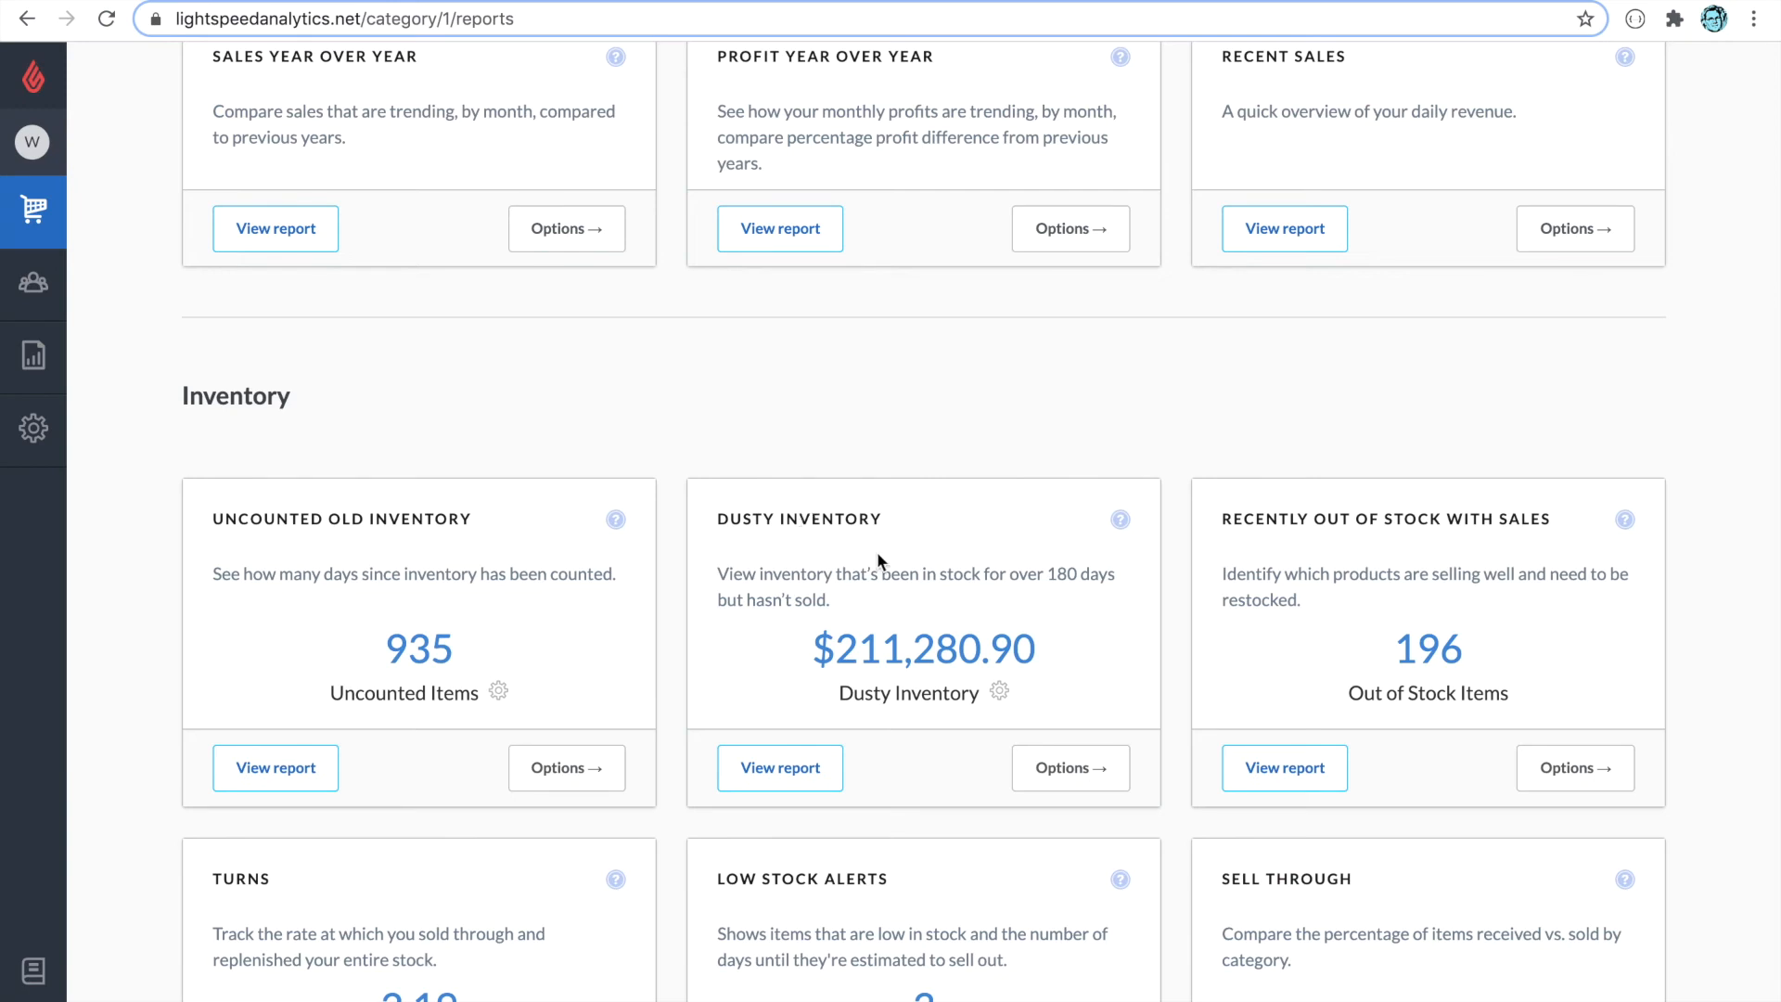
{"action": "left_click", "coordinate": [1063, 766]}
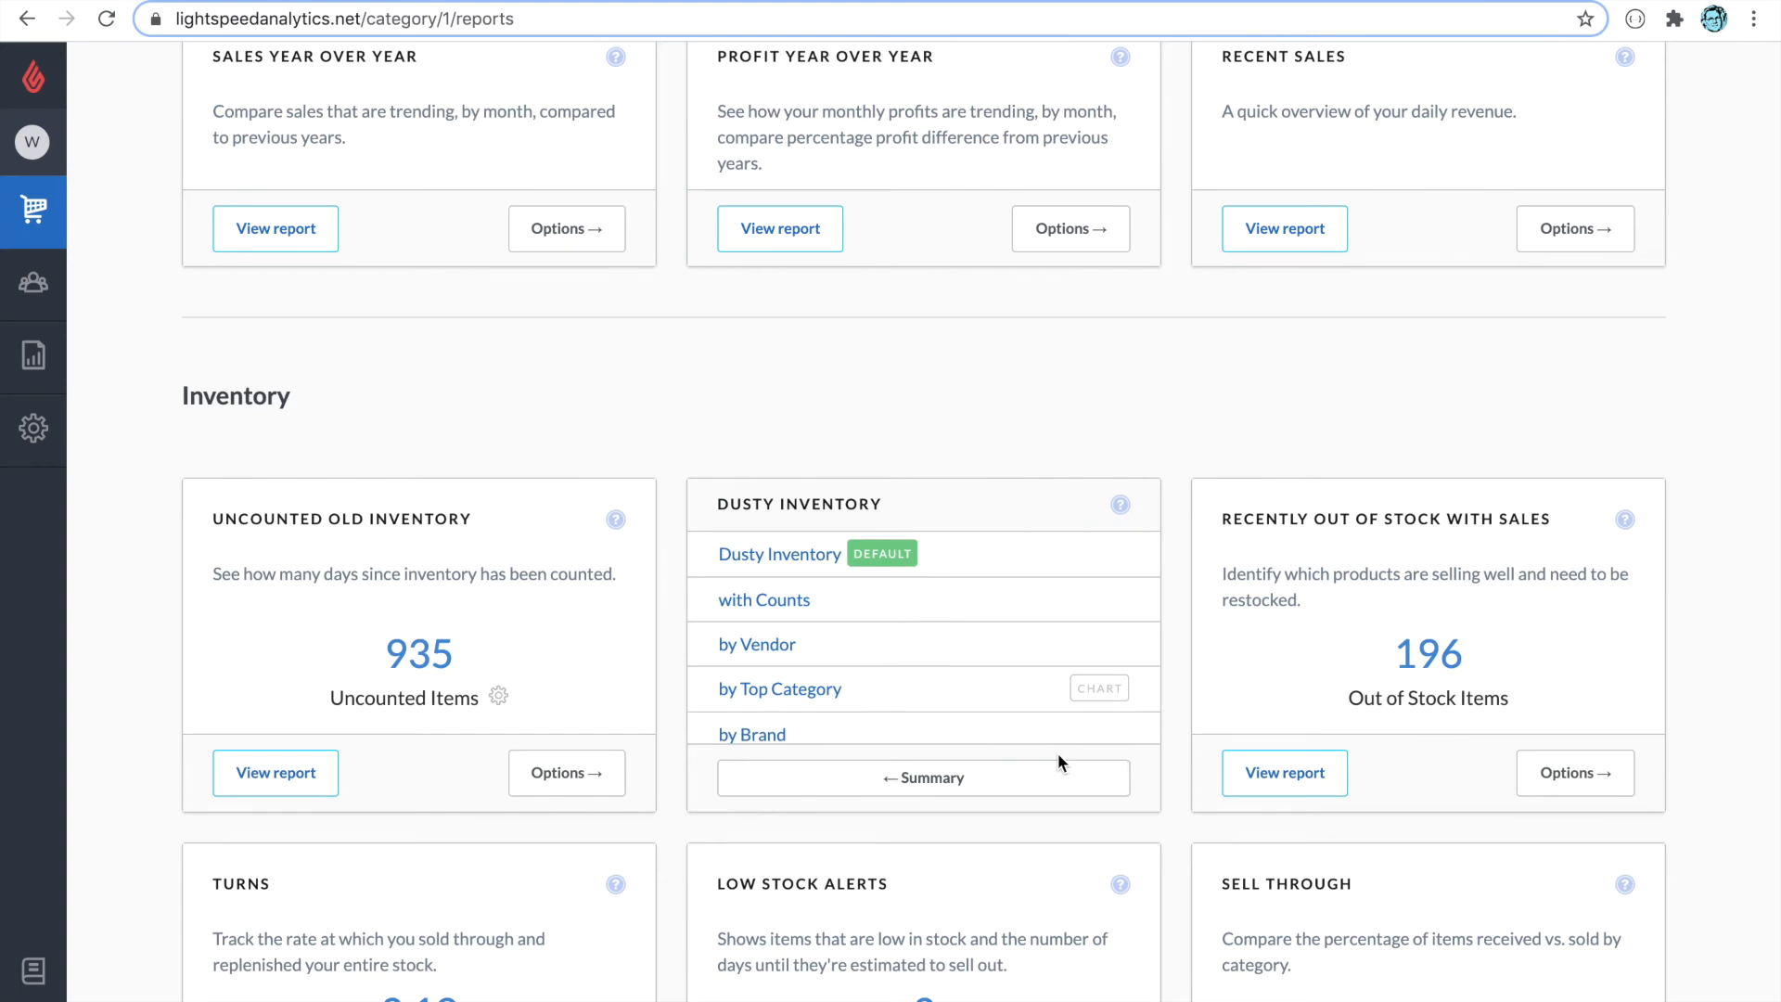
{"action": "left_click", "coordinate": [798, 696]}
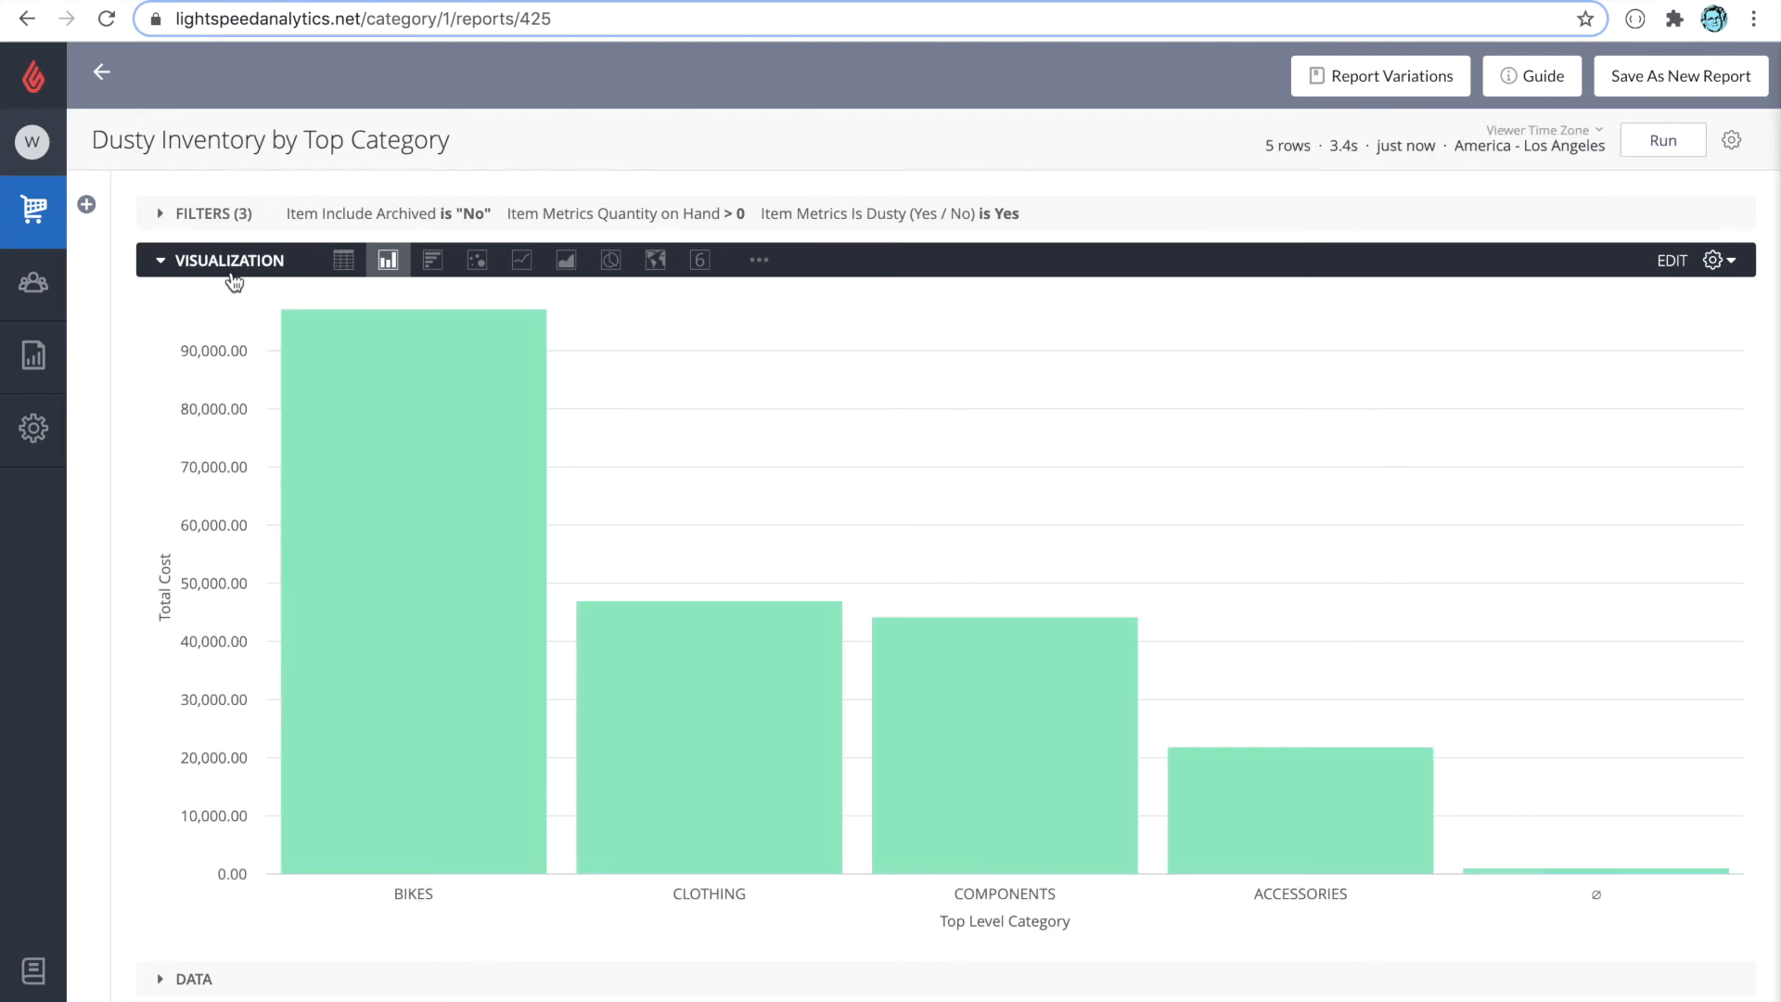
Remove the Quantity on Hand and Is Dusty filters, then rerun the report with the chart collapsed and the data table expanded
{"action": "left_click", "coordinate": [167, 269]}
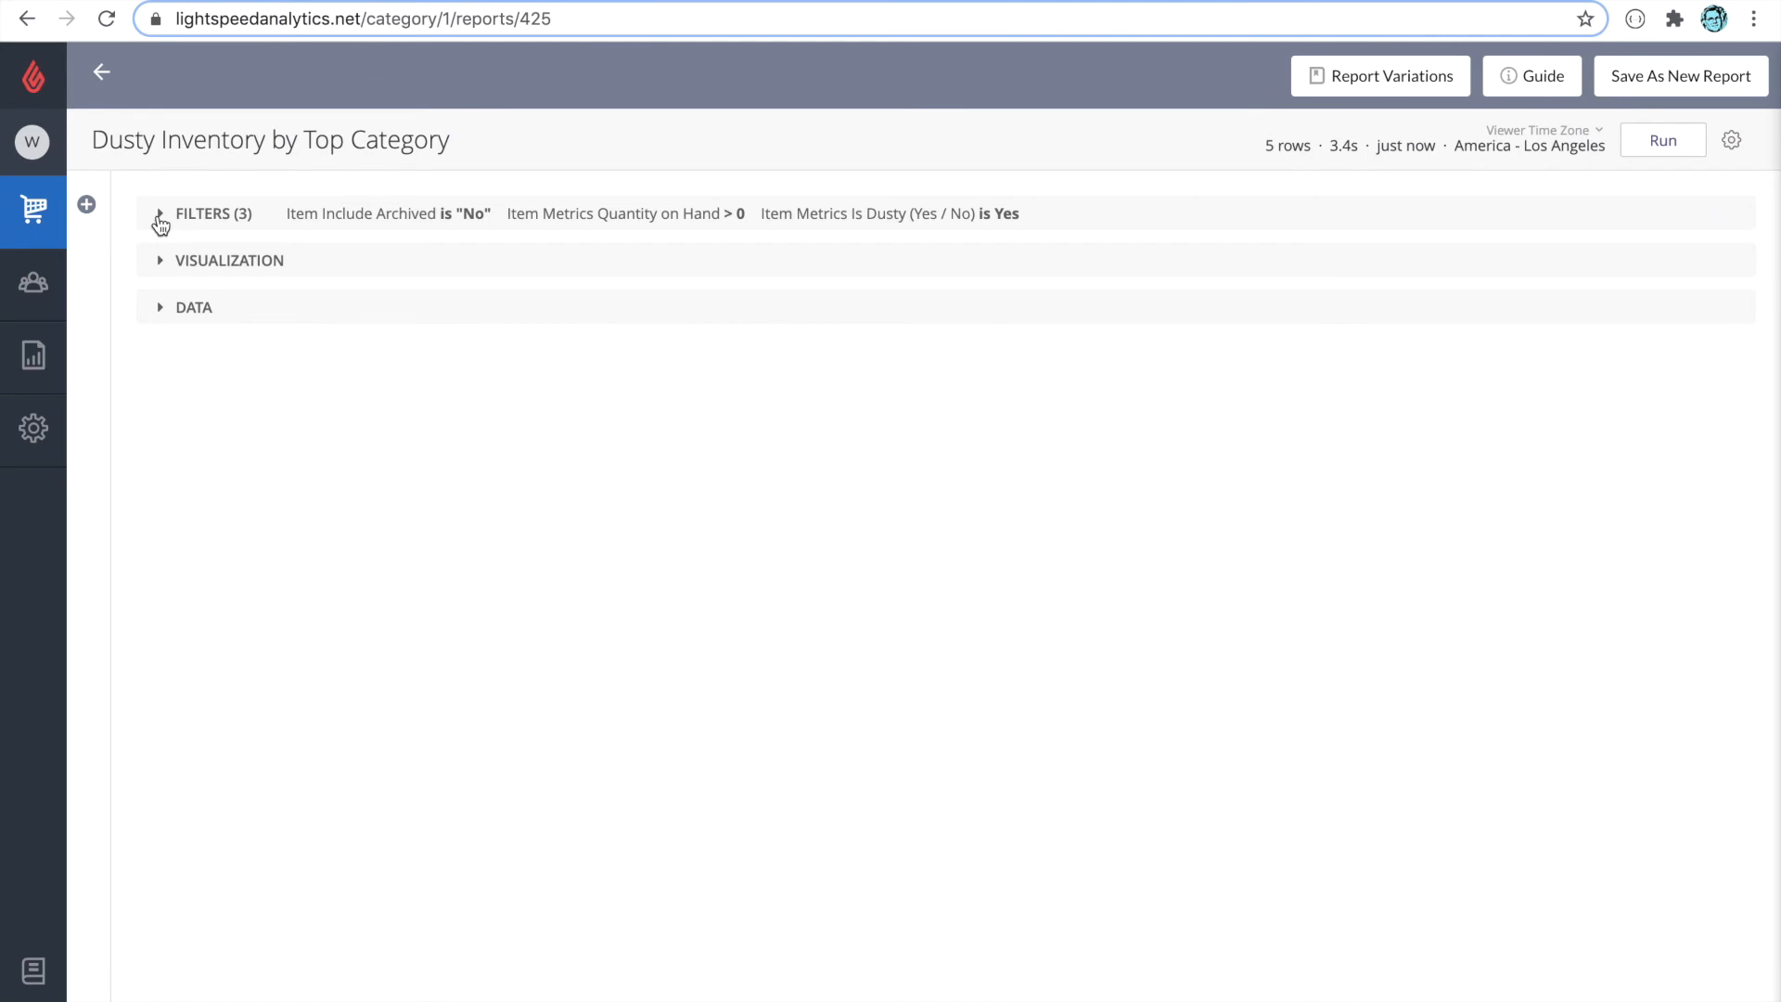
{"action": "left_click", "coordinate": [161, 225]}
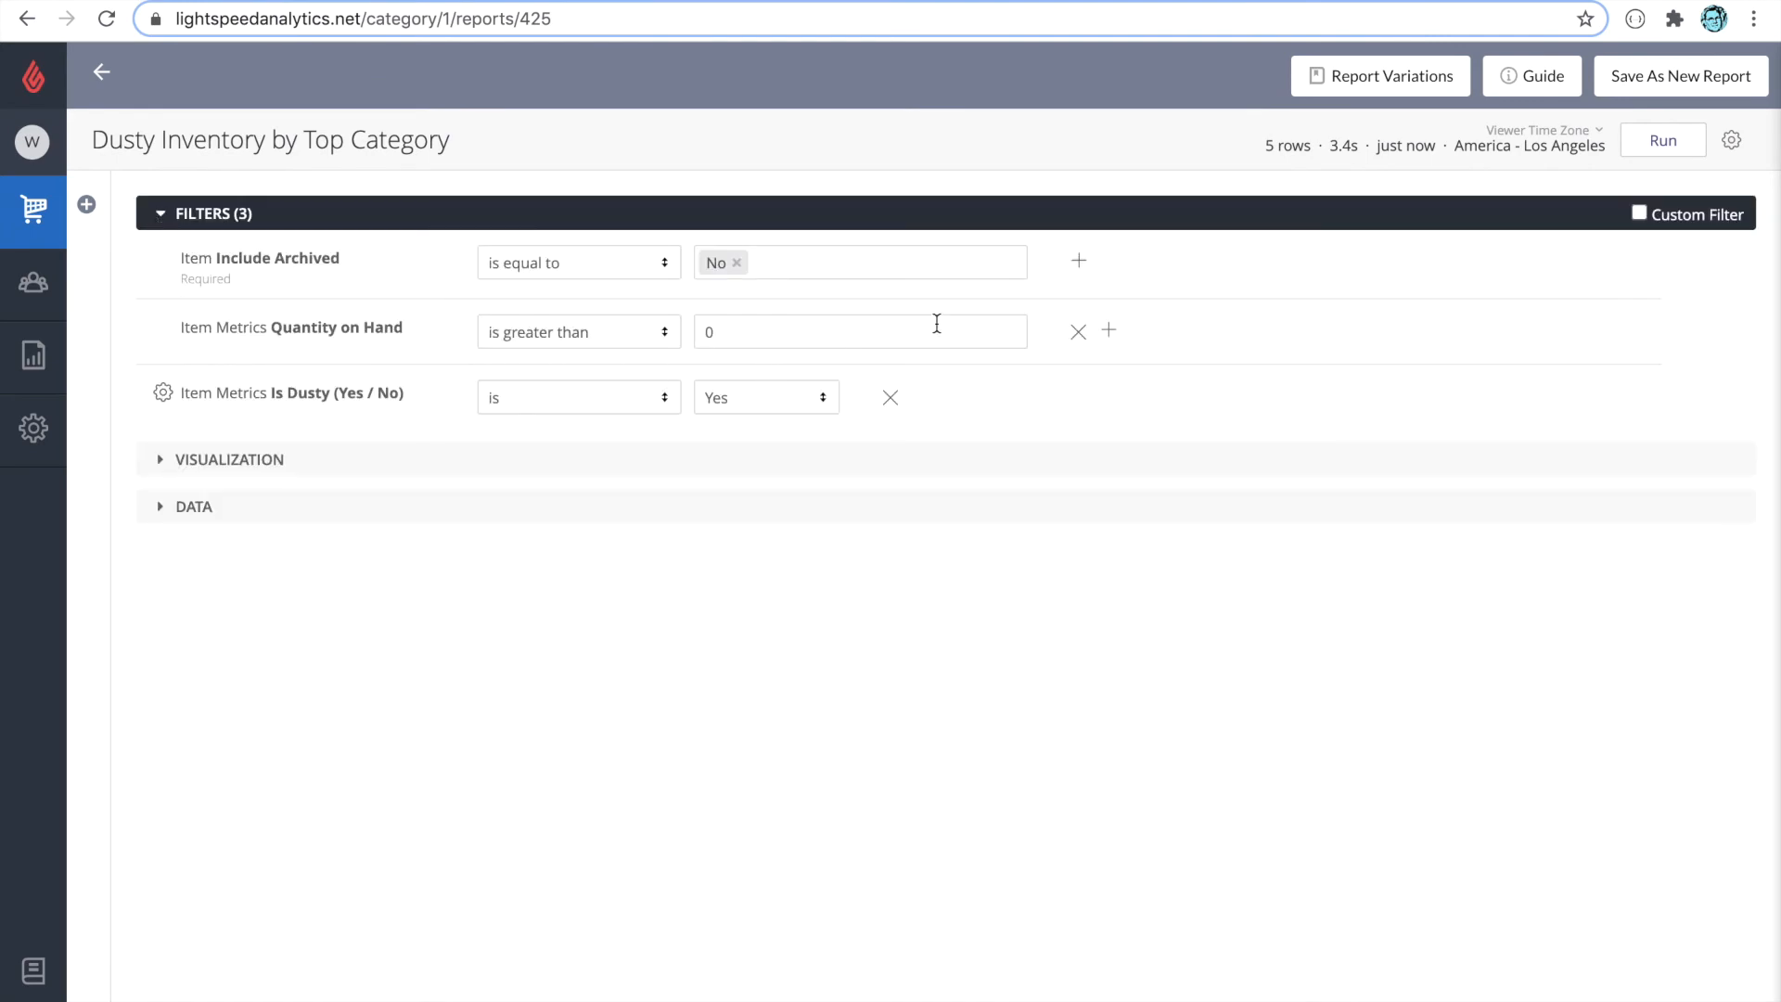
{"action": "left_click", "coordinate": [1078, 331]}
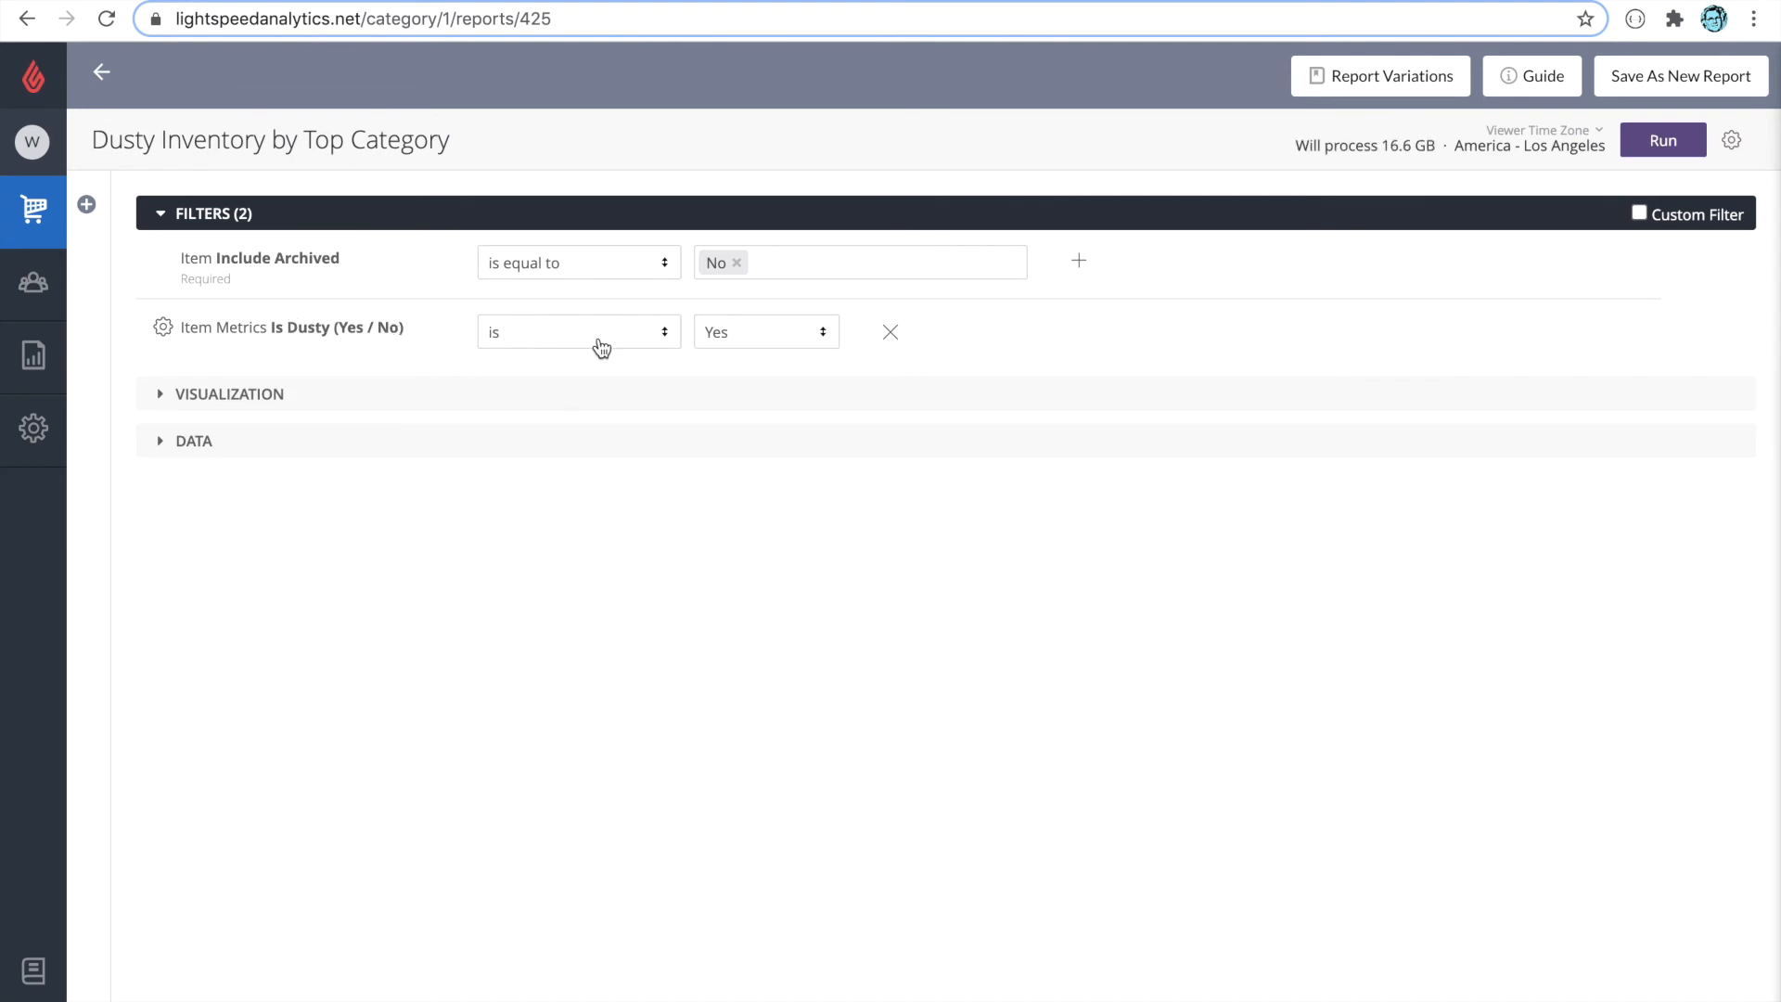
{"action": "left_click", "coordinate": [892, 336]}
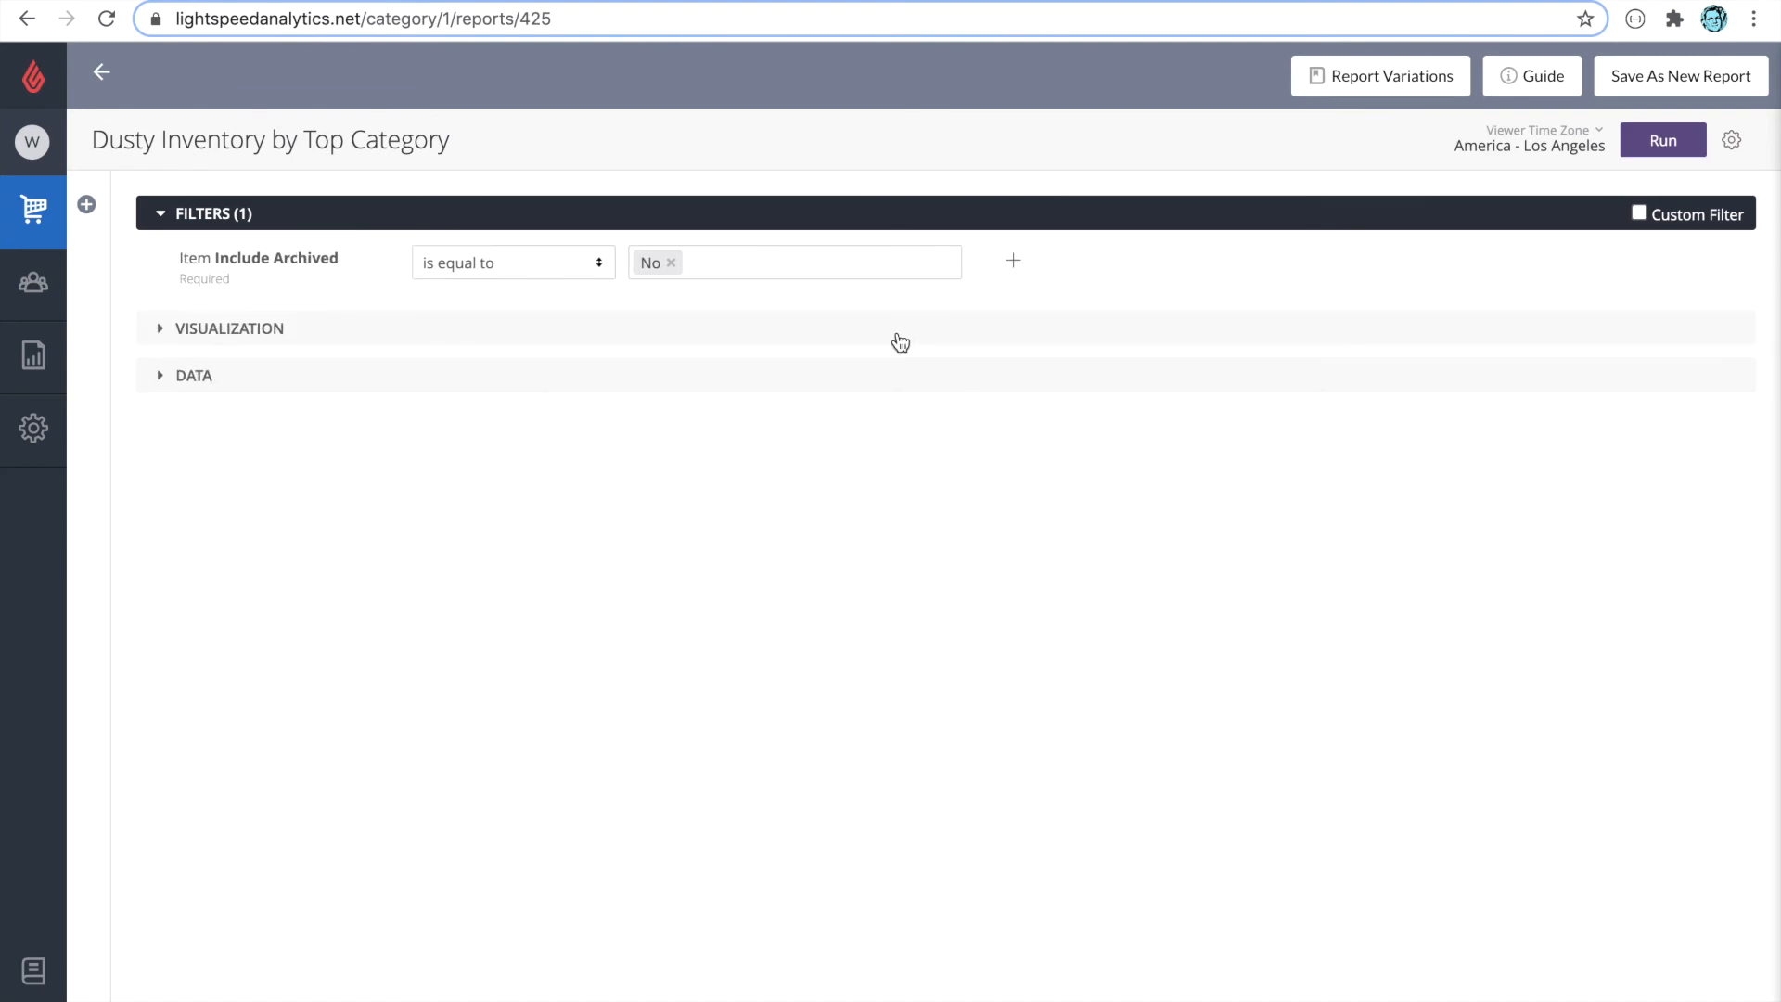
{"action": "left_click", "coordinate": [171, 376]}
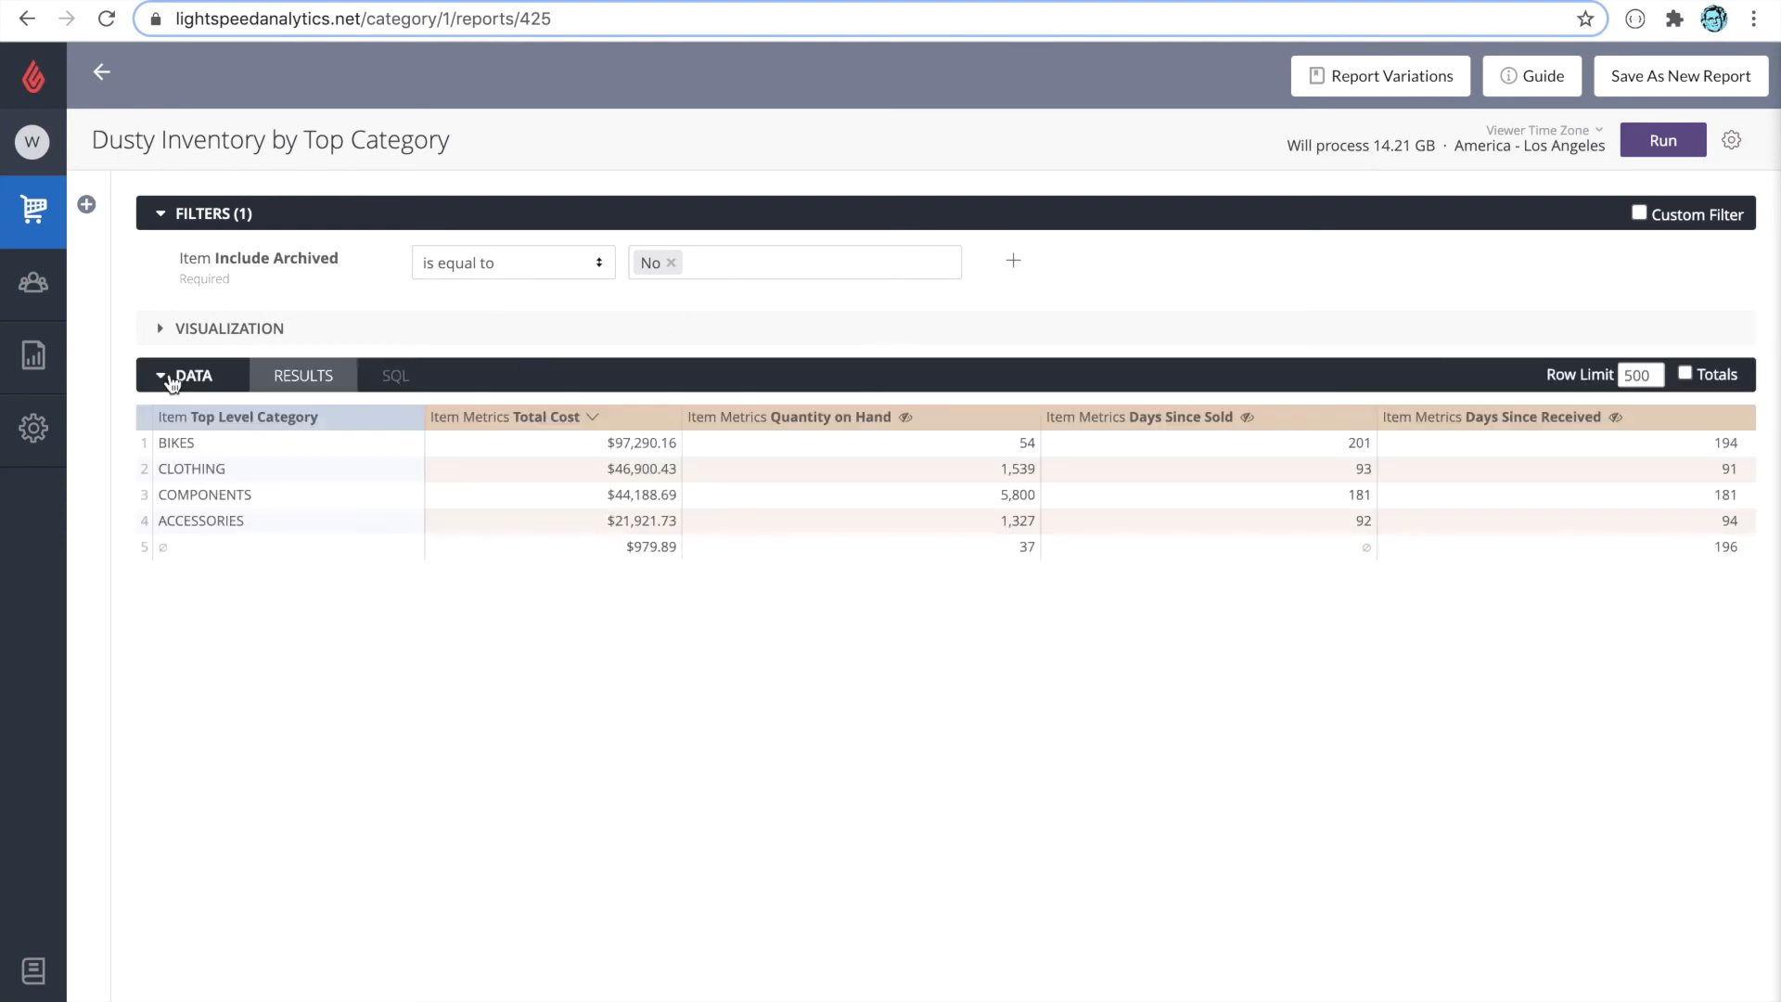
{"action": "left_click", "coordinate": [1661, 143]}
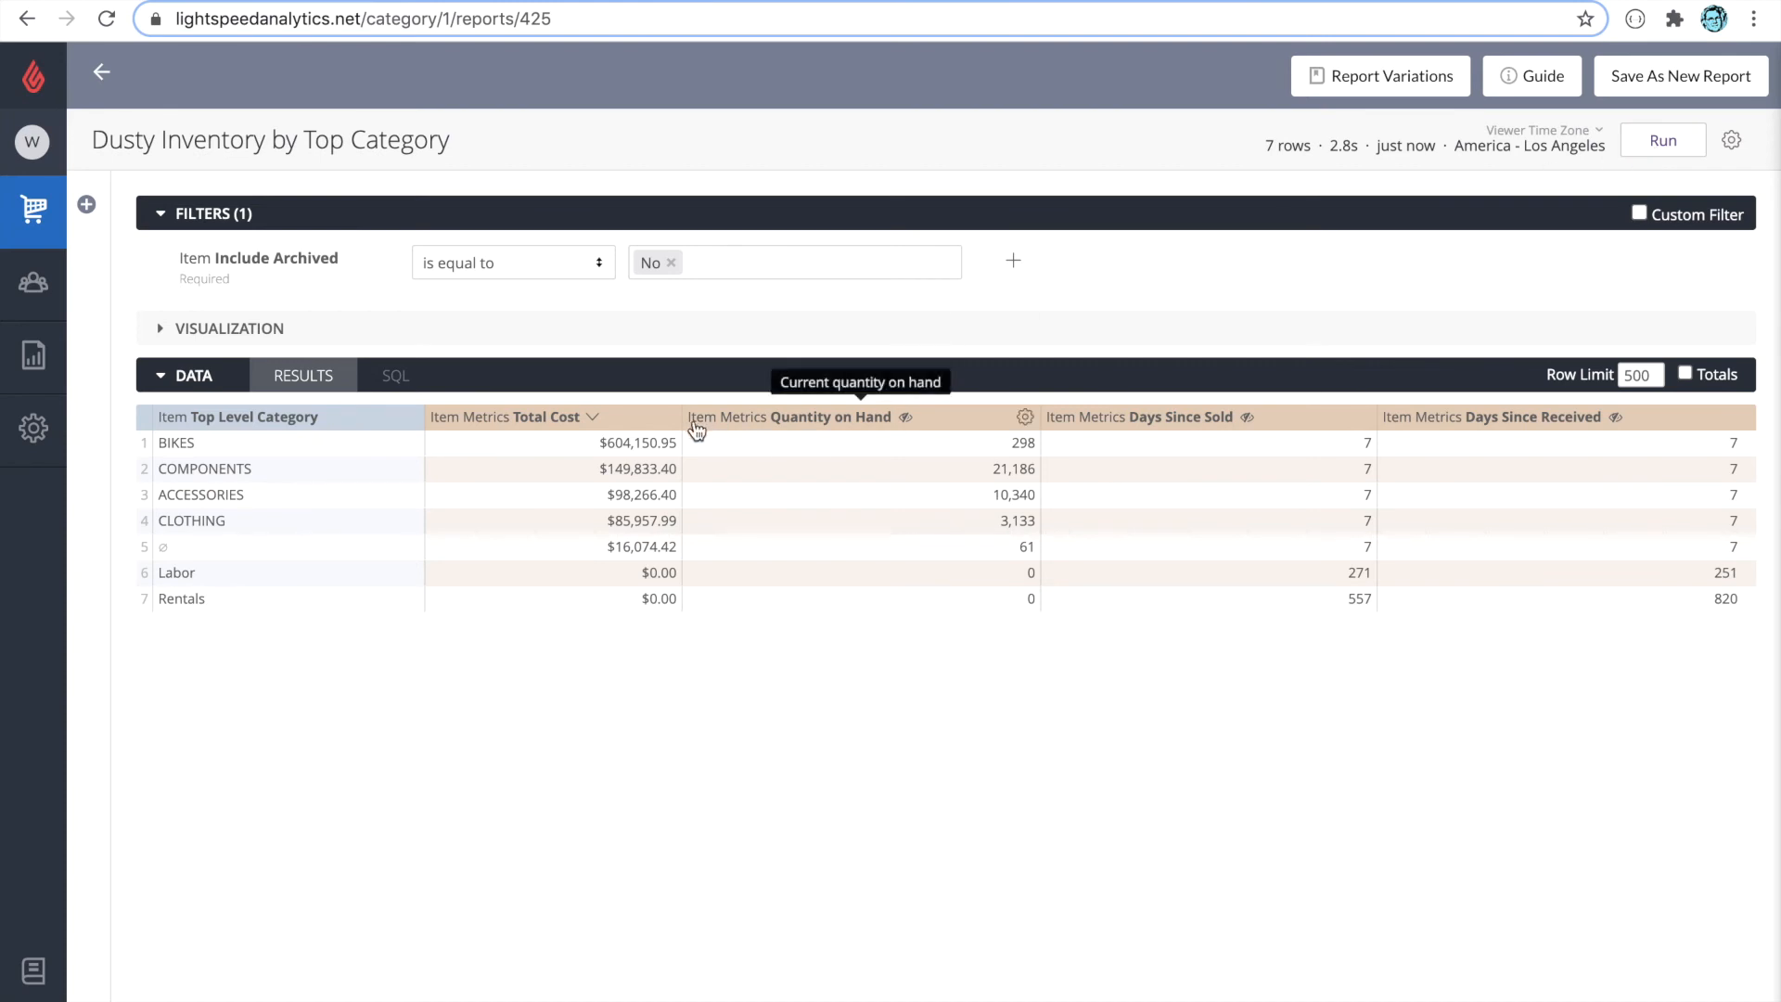
Remove the Total Cost, Days Since Sold and Days Since Received columns from the data table
{"action": "left_click", "coordinate": [666, 419]}
{"action": "left_click", "coordinate": [626, 453]}
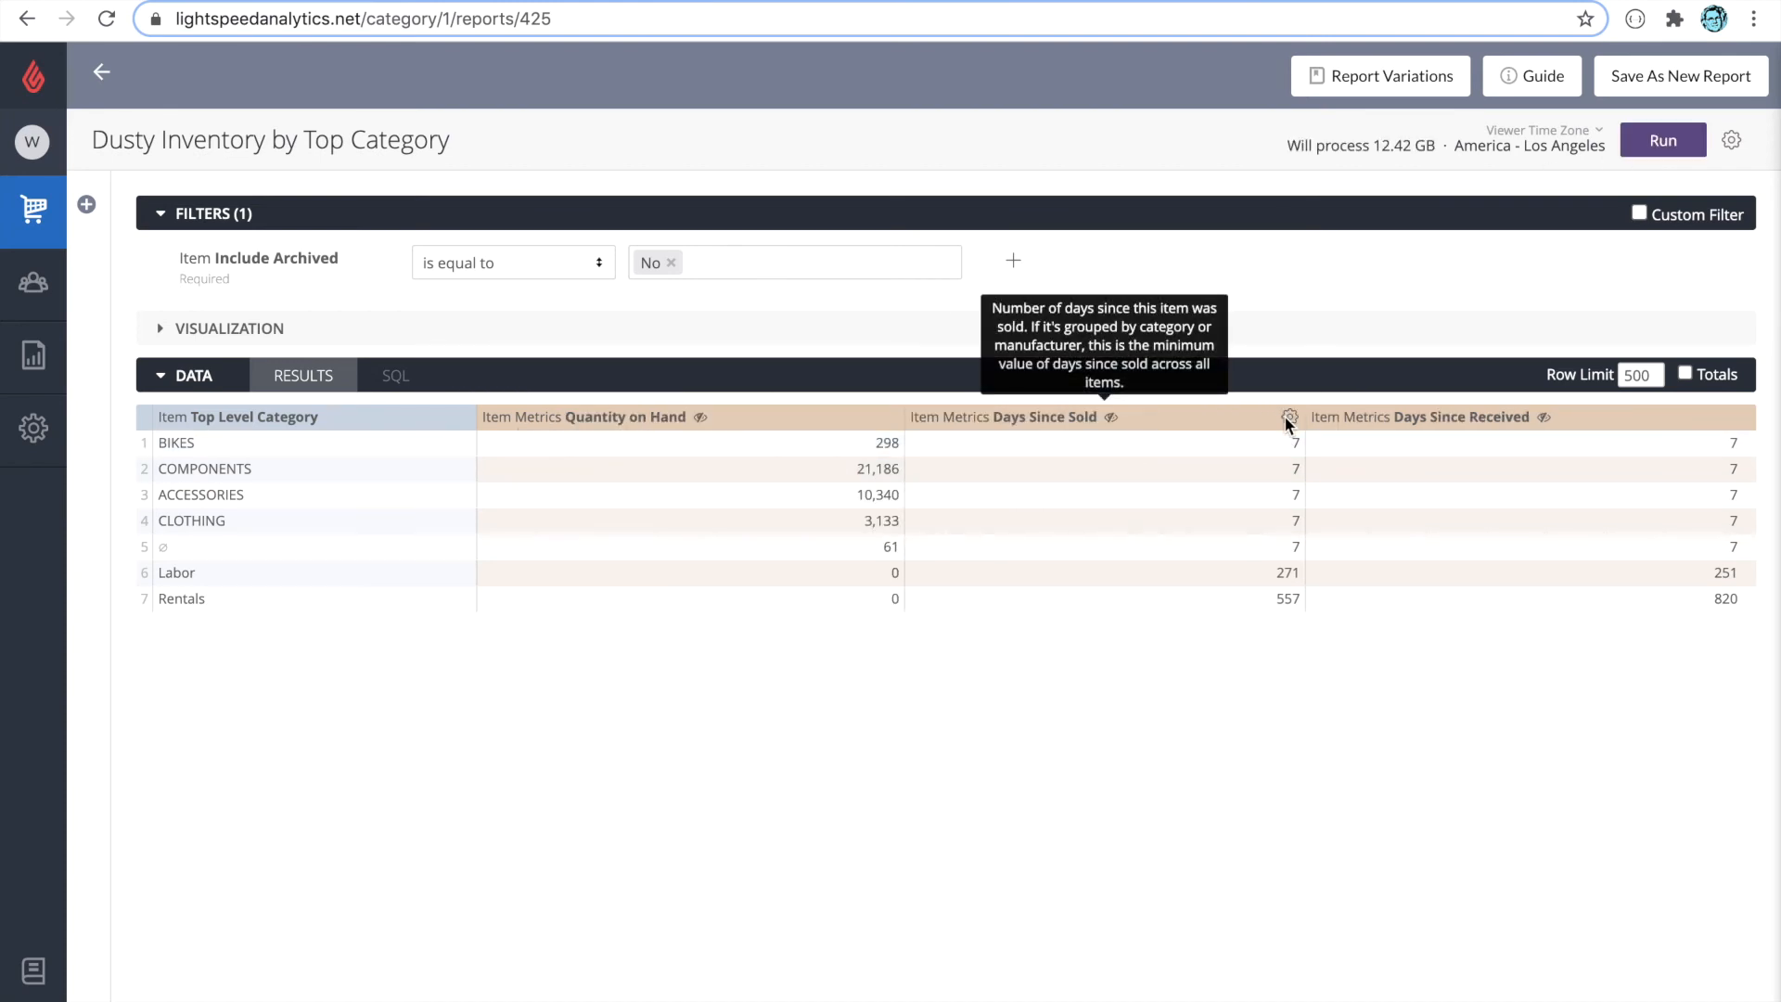
{"action": "left_click", "coordinate": [1290, 416]}
{"action": "left_click", "coordinate": [1248, 453]}
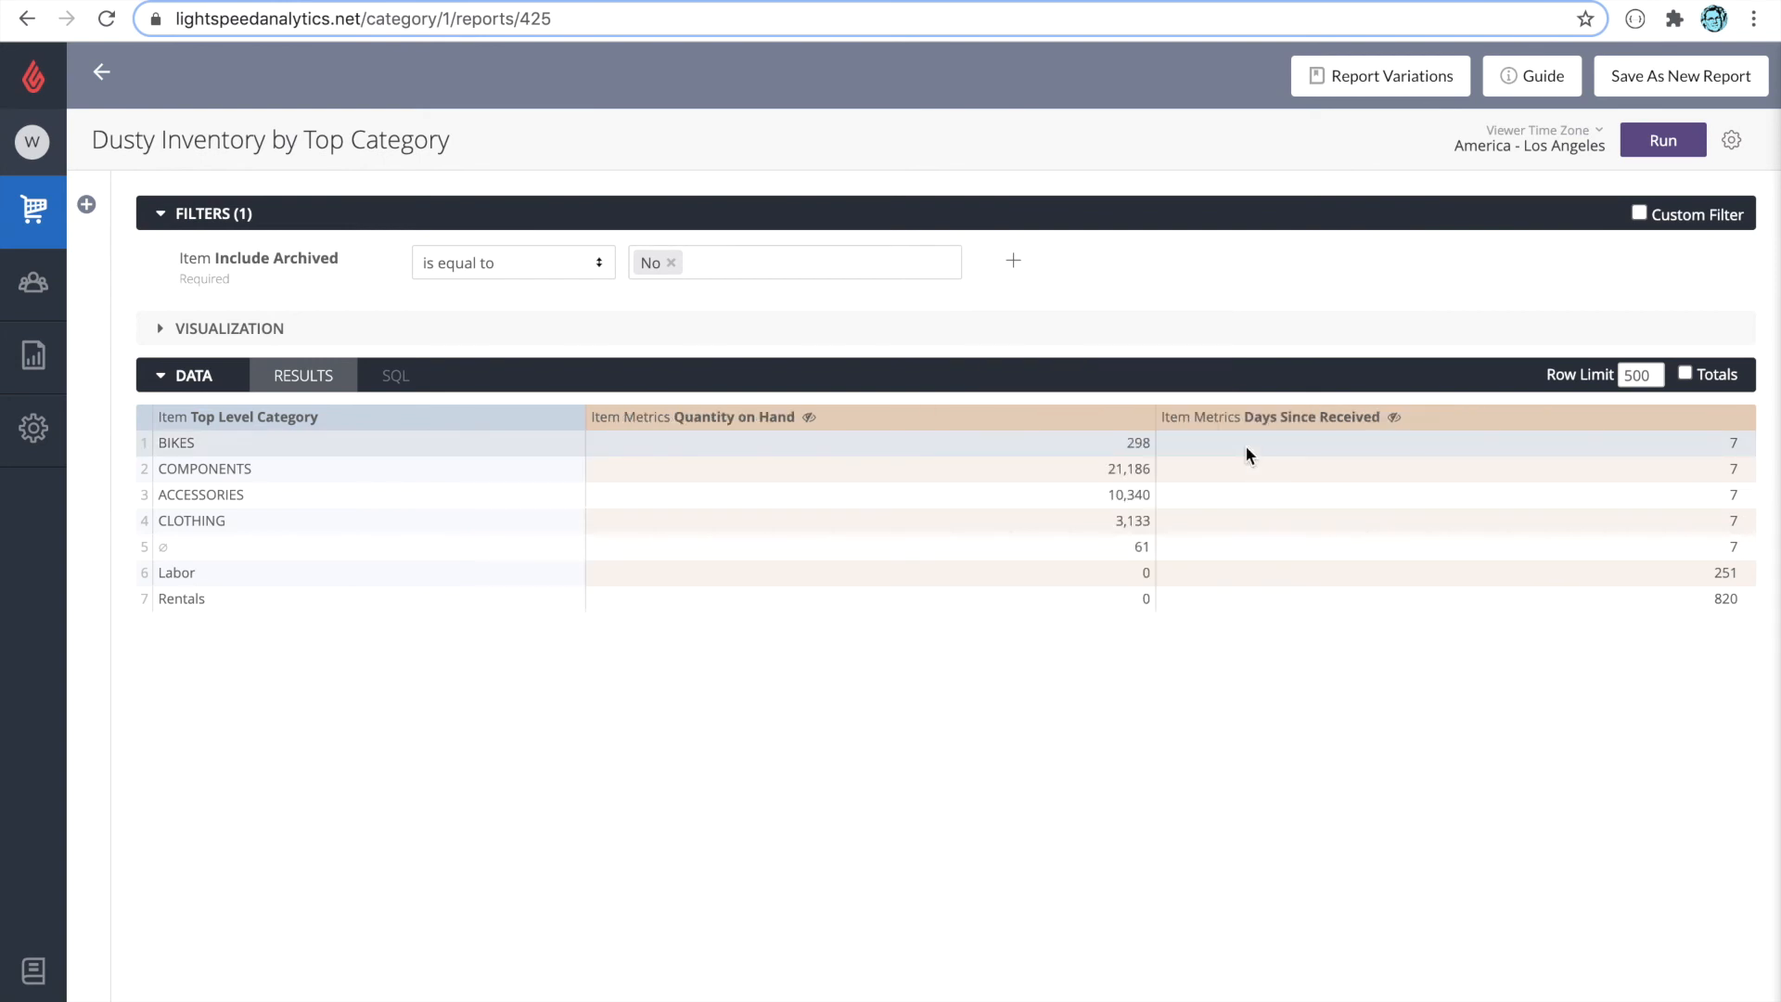
{"action": "left_click", "coordinate": [1723, 418]}
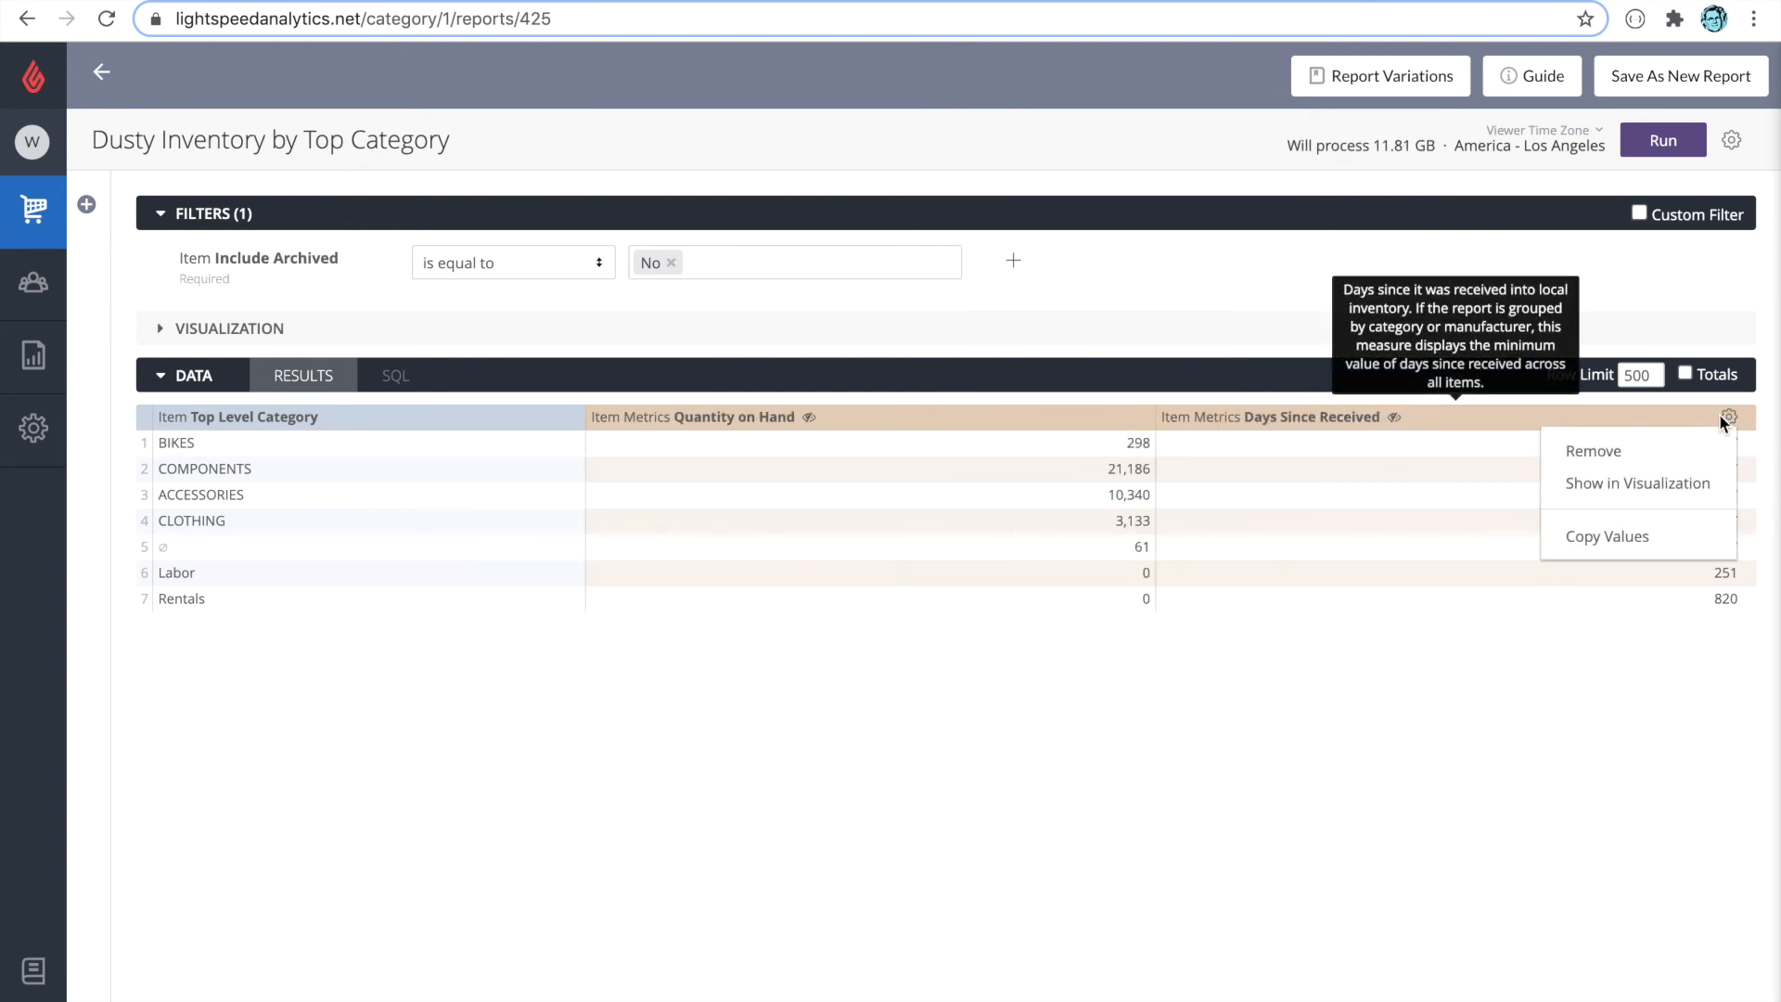
{"action": "left_click", "coordinate": [1678, 451]}
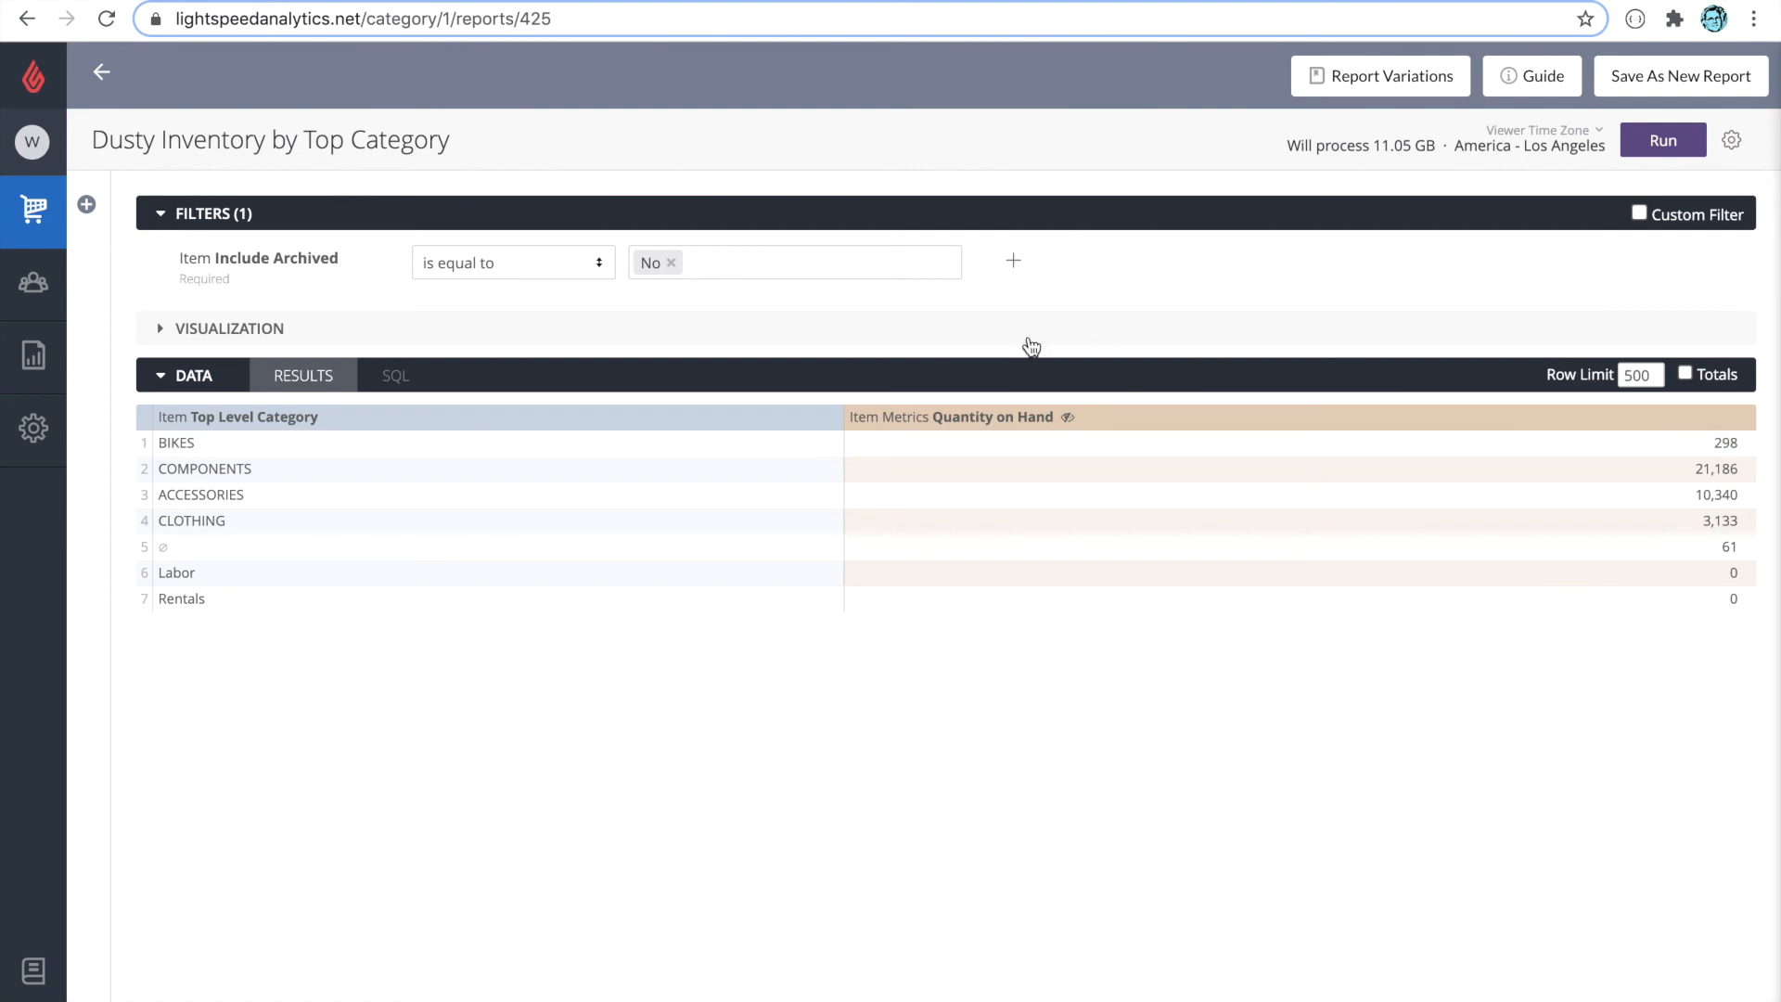
Add the Quantity Sold measure from the Sale Line totals to the report
{"action": "left_click", "coordinate": [90, 206]}
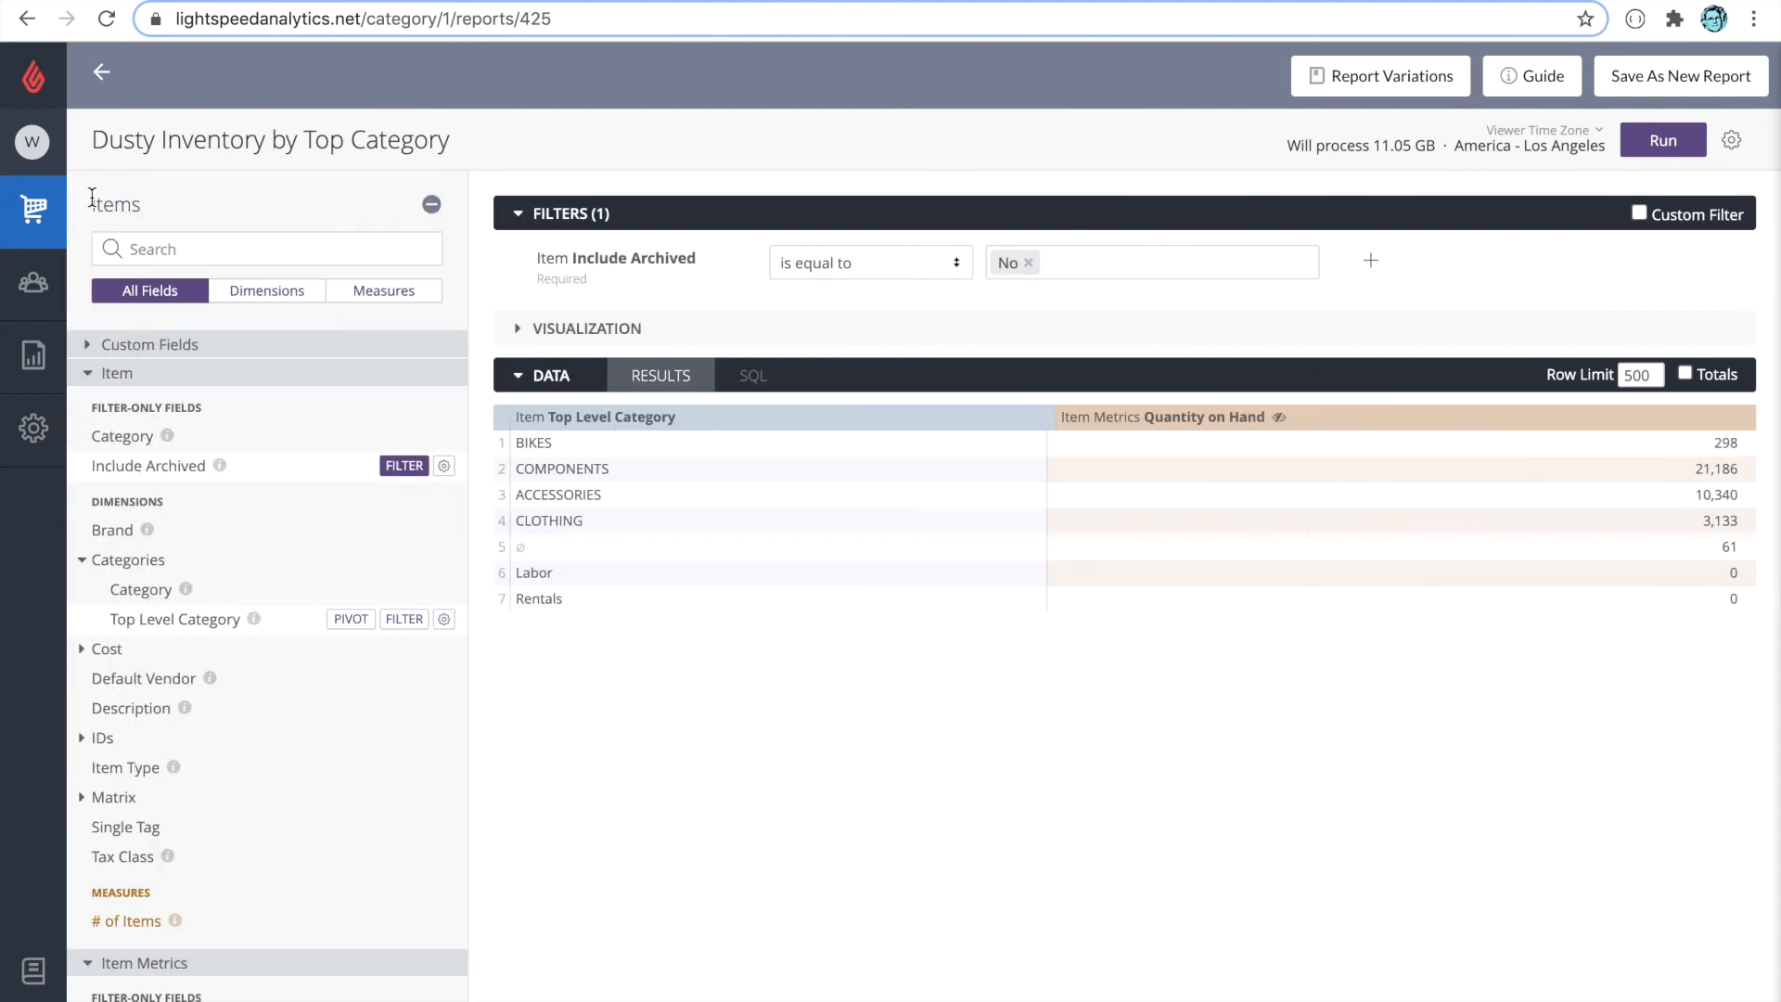
{"action": "scroll", "coordinate": [243, 499], "scroll_direction": "down", "scroll_amount": 10}
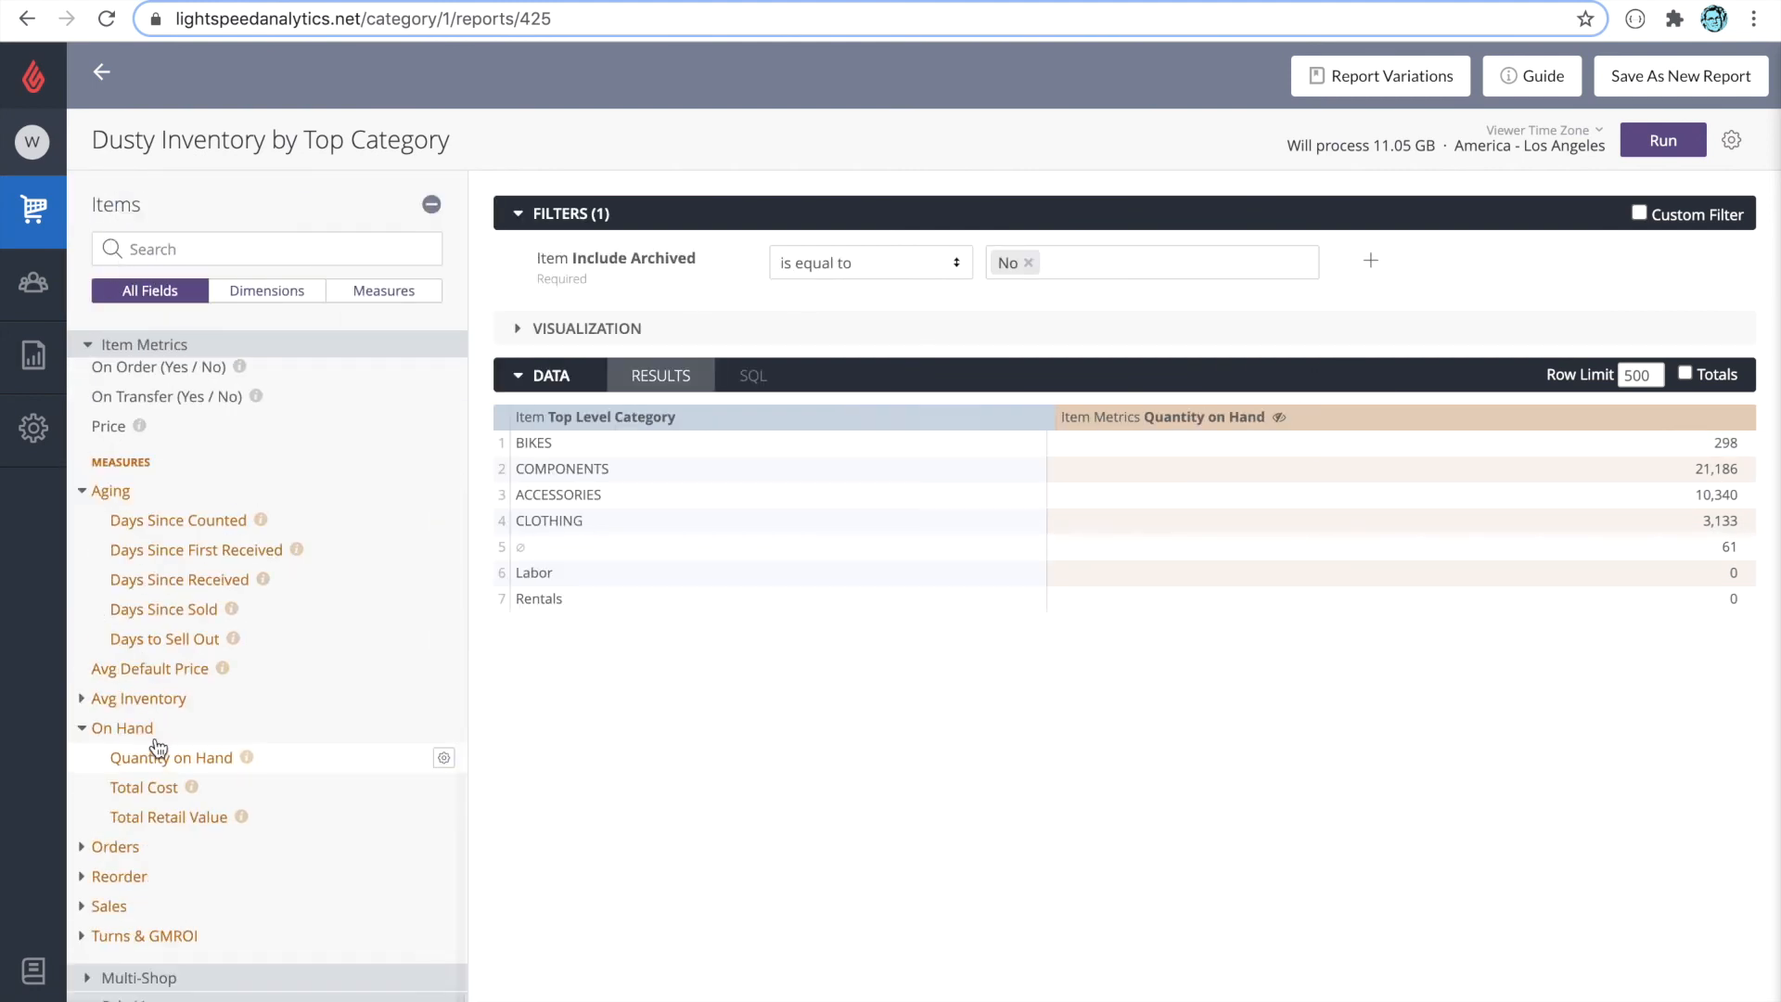
{"action": "scroll", "coordinate": [255, 882], "scroll_direction": "down", "scroll_amount": 3}
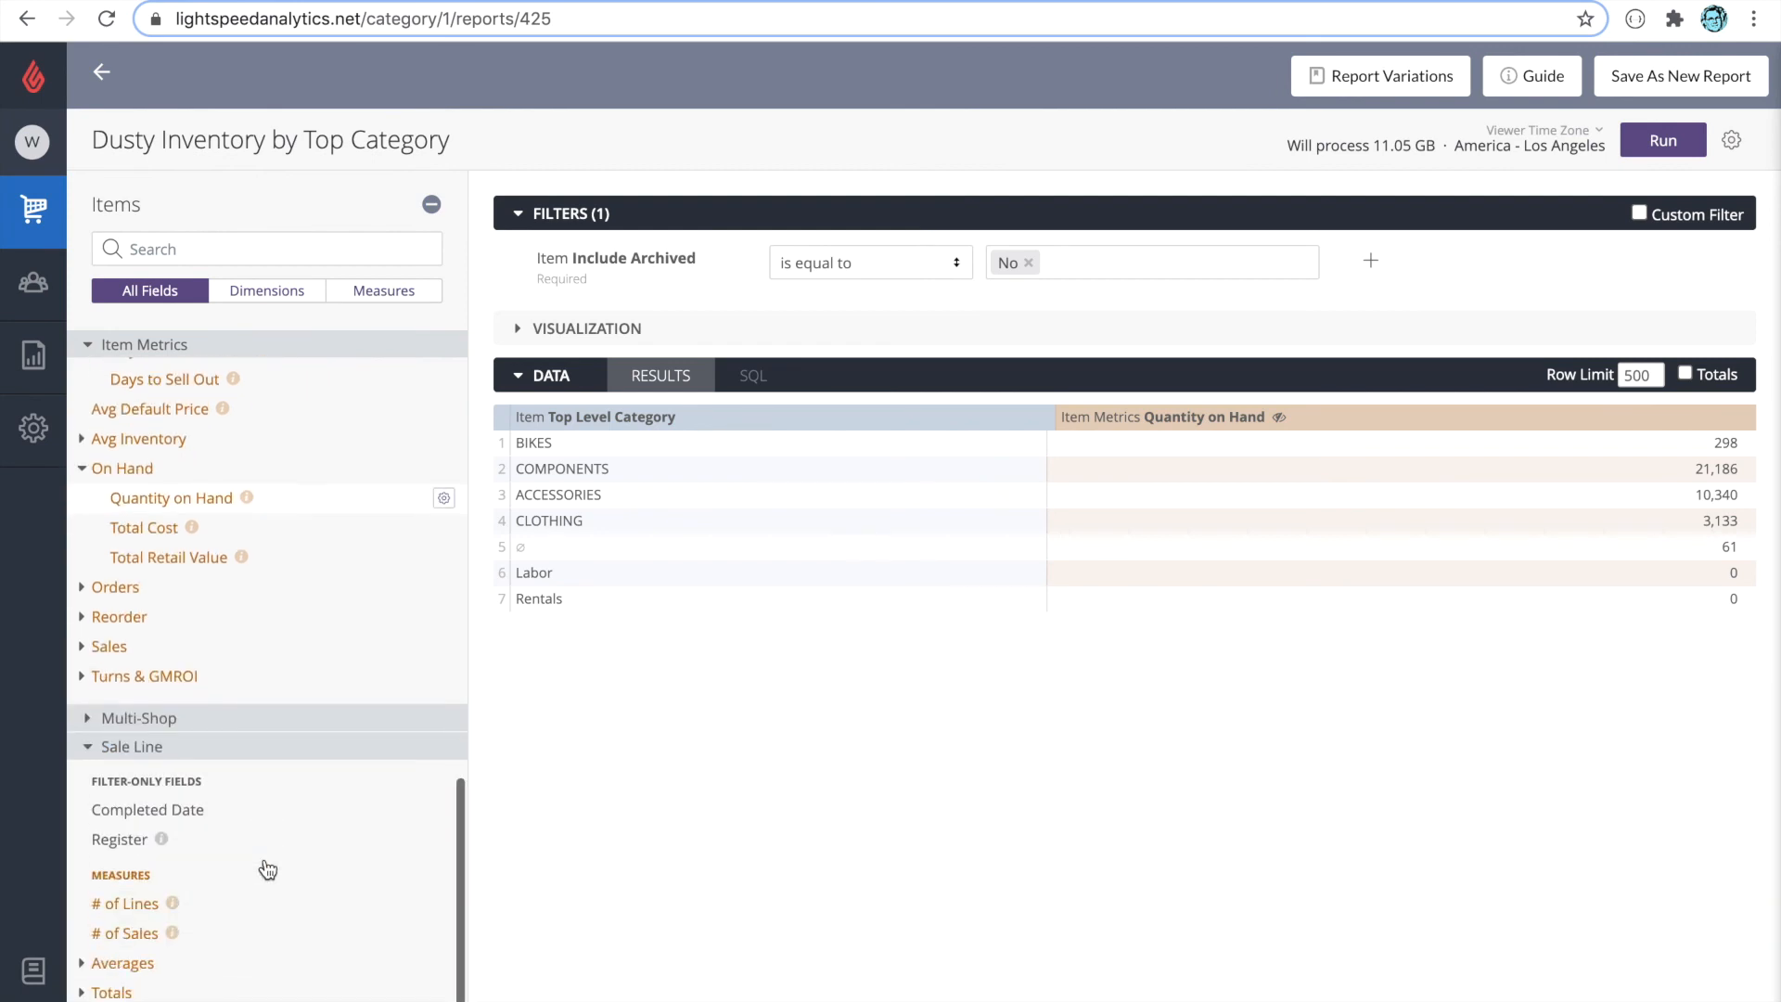
{"action": "left_click", "coordinate": [111, 990]}
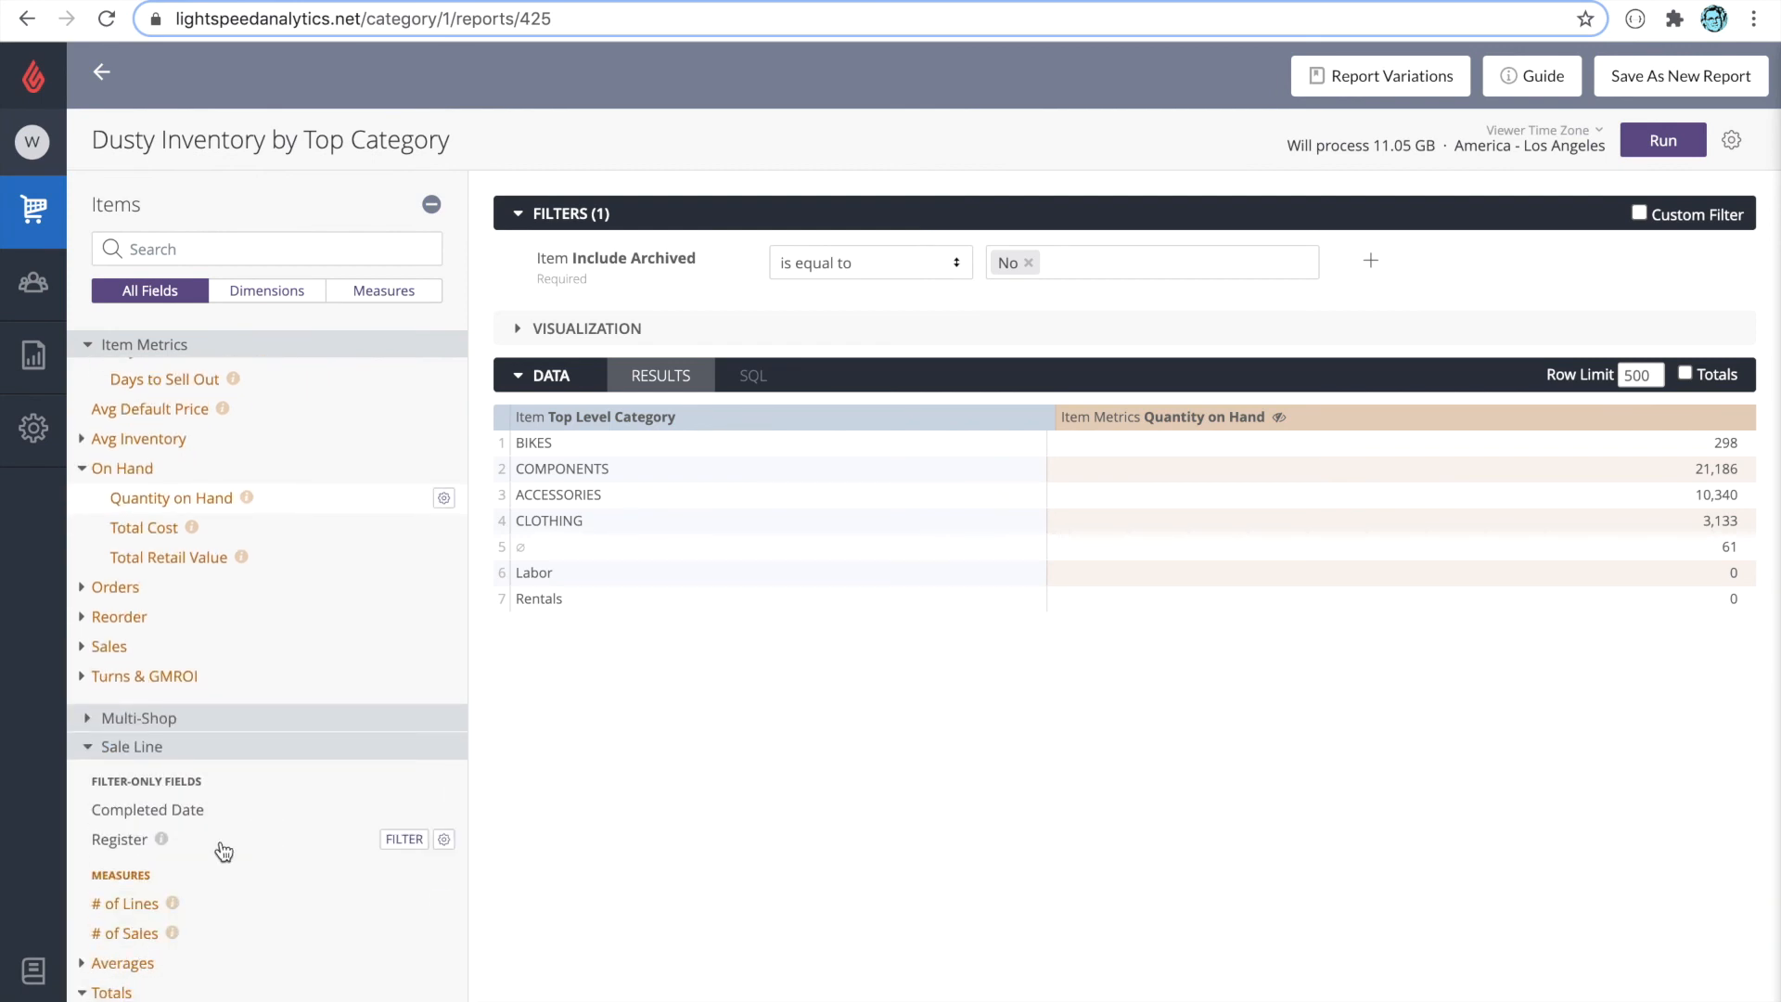
{"action": "scroll", "coordinate": [221, 849], "scroll_direction": "down", "scroll_amount": 2}
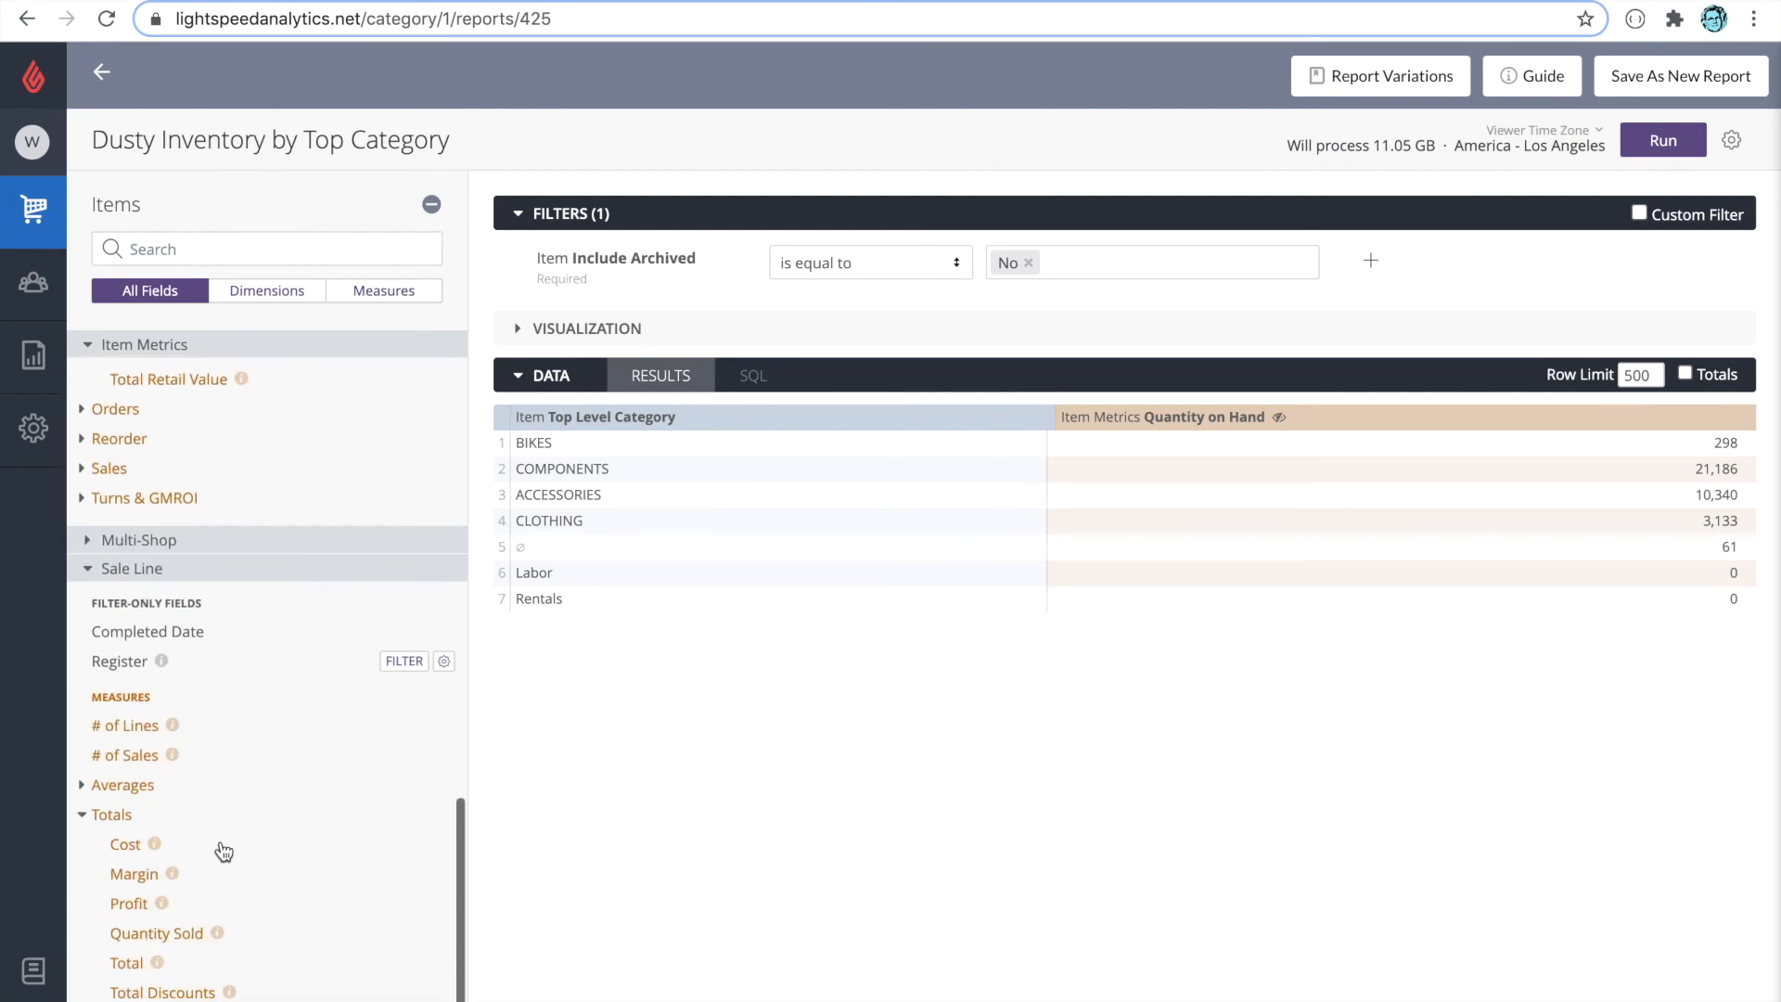
{"action": "left_click", "coordinate": [160, 935]}
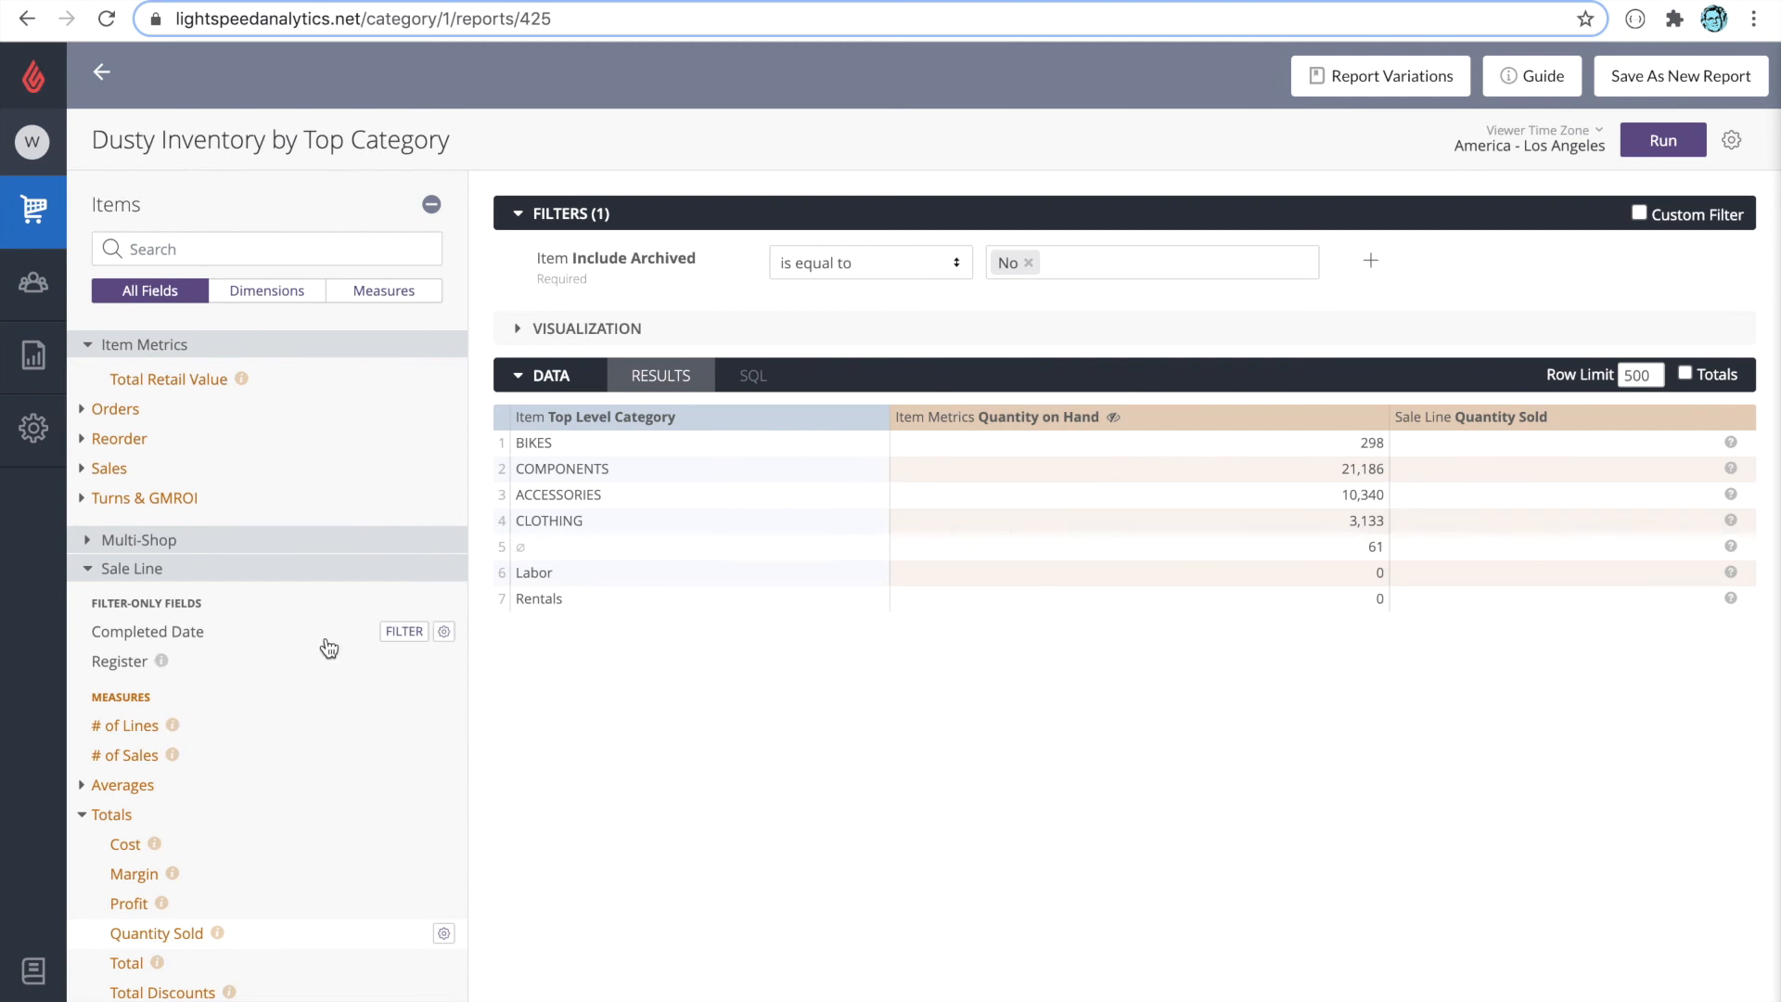
Filter Sale Line Completed Date to the past 30 days and run the report
{"action": "left_click", "coordinate": [399, 638]}
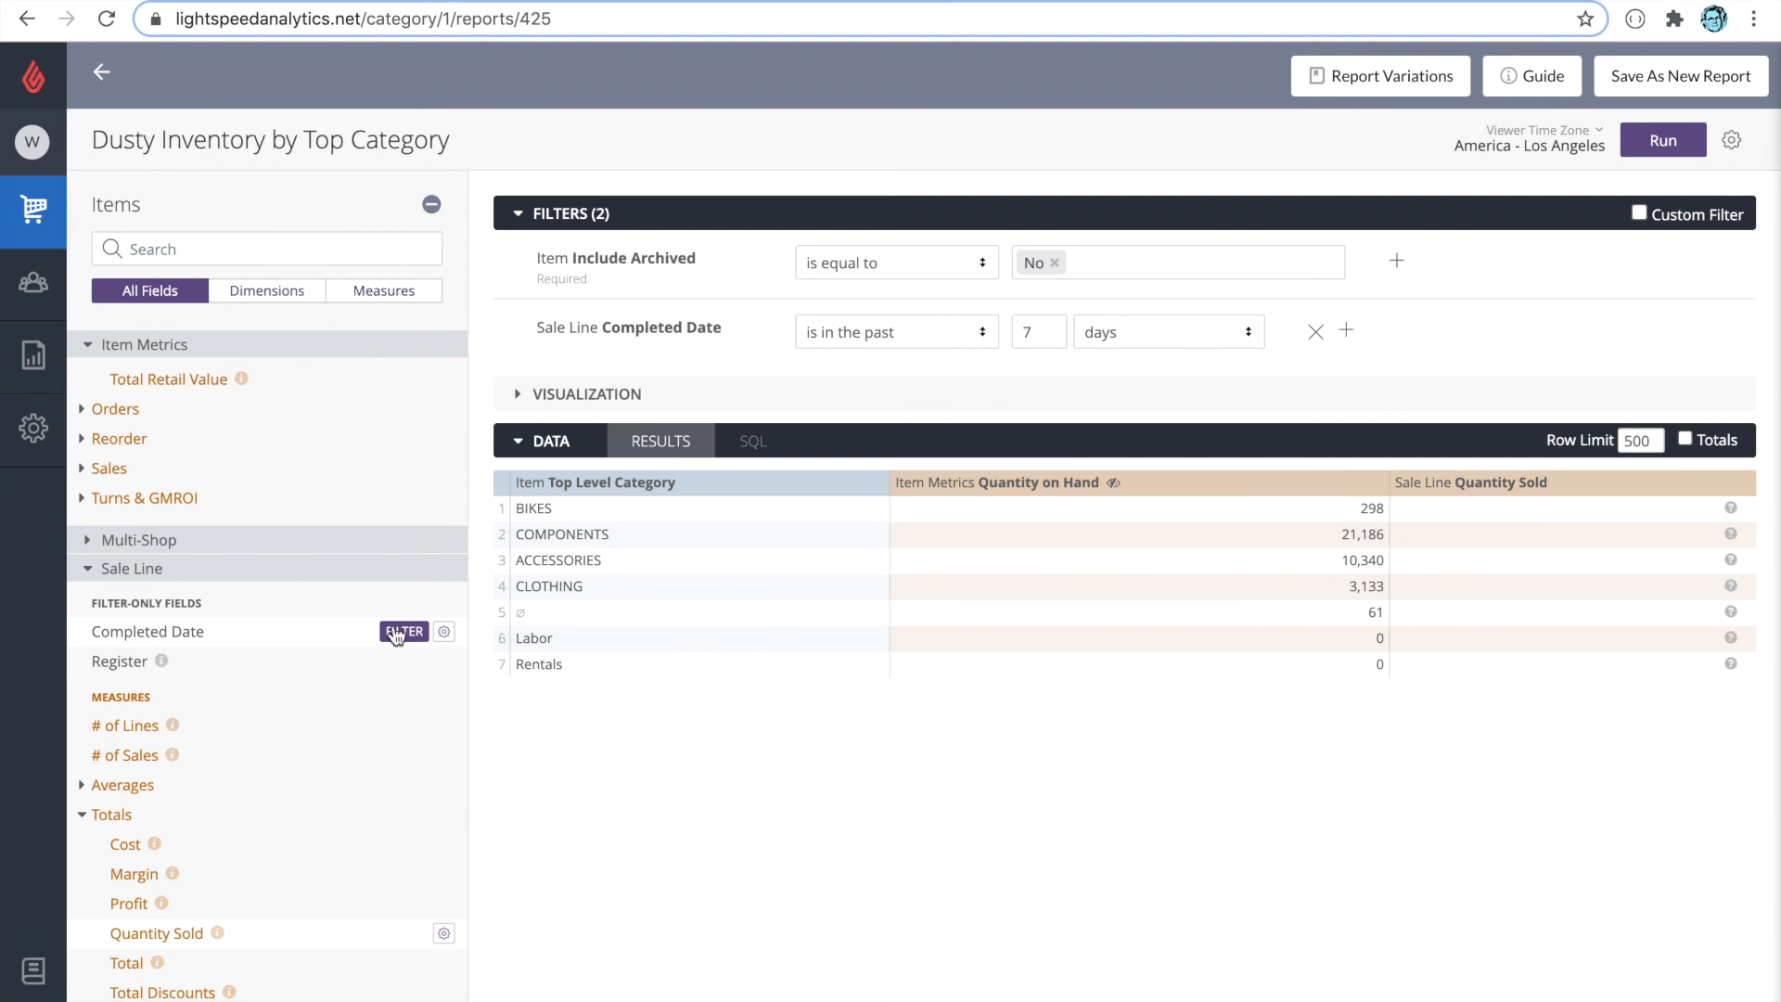
{"action": "double_click", "coordinate": [1062, 341]}
{"action": "type", "text": "30"}
{"action": "left_click", "coordinate": [1634, 154]}
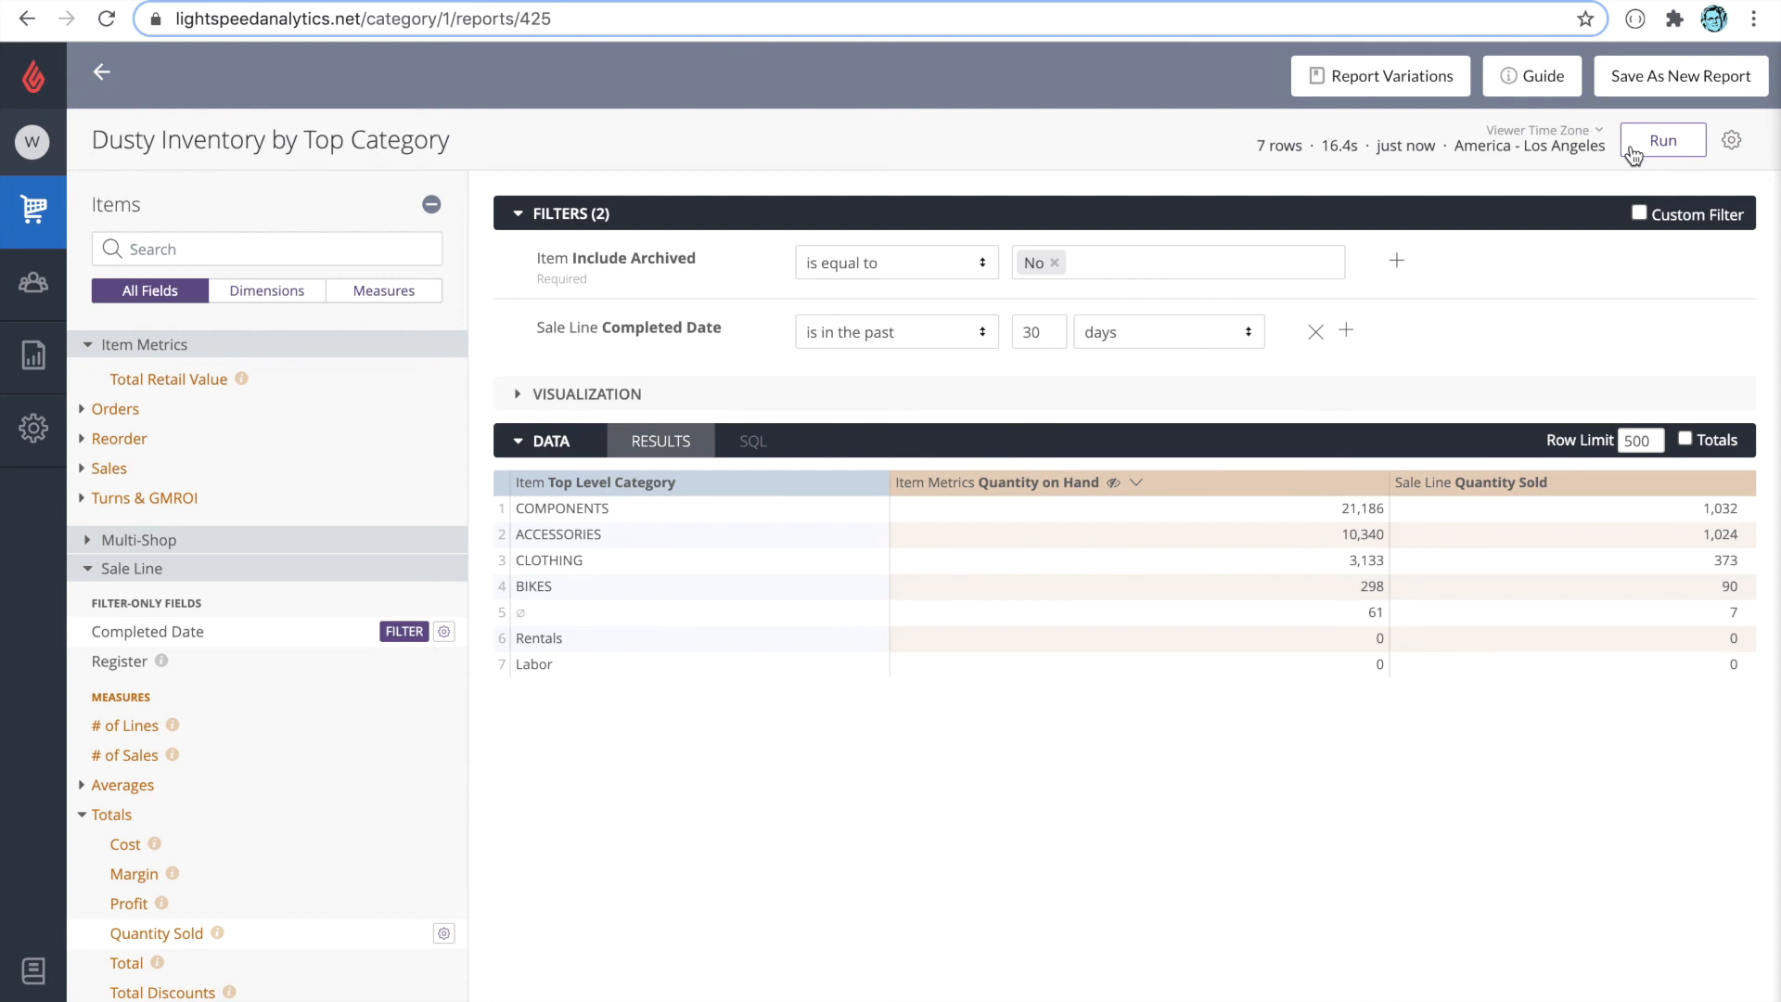
Create a new table calculation and begin its formula with ${cl_item_shop_sales.total_quantity}/ so that Quantity Sold is the numerator
{"action": "scroll", "coordinate": [279, 456], "scroll_direction": "up", "scroll_amount": 6}
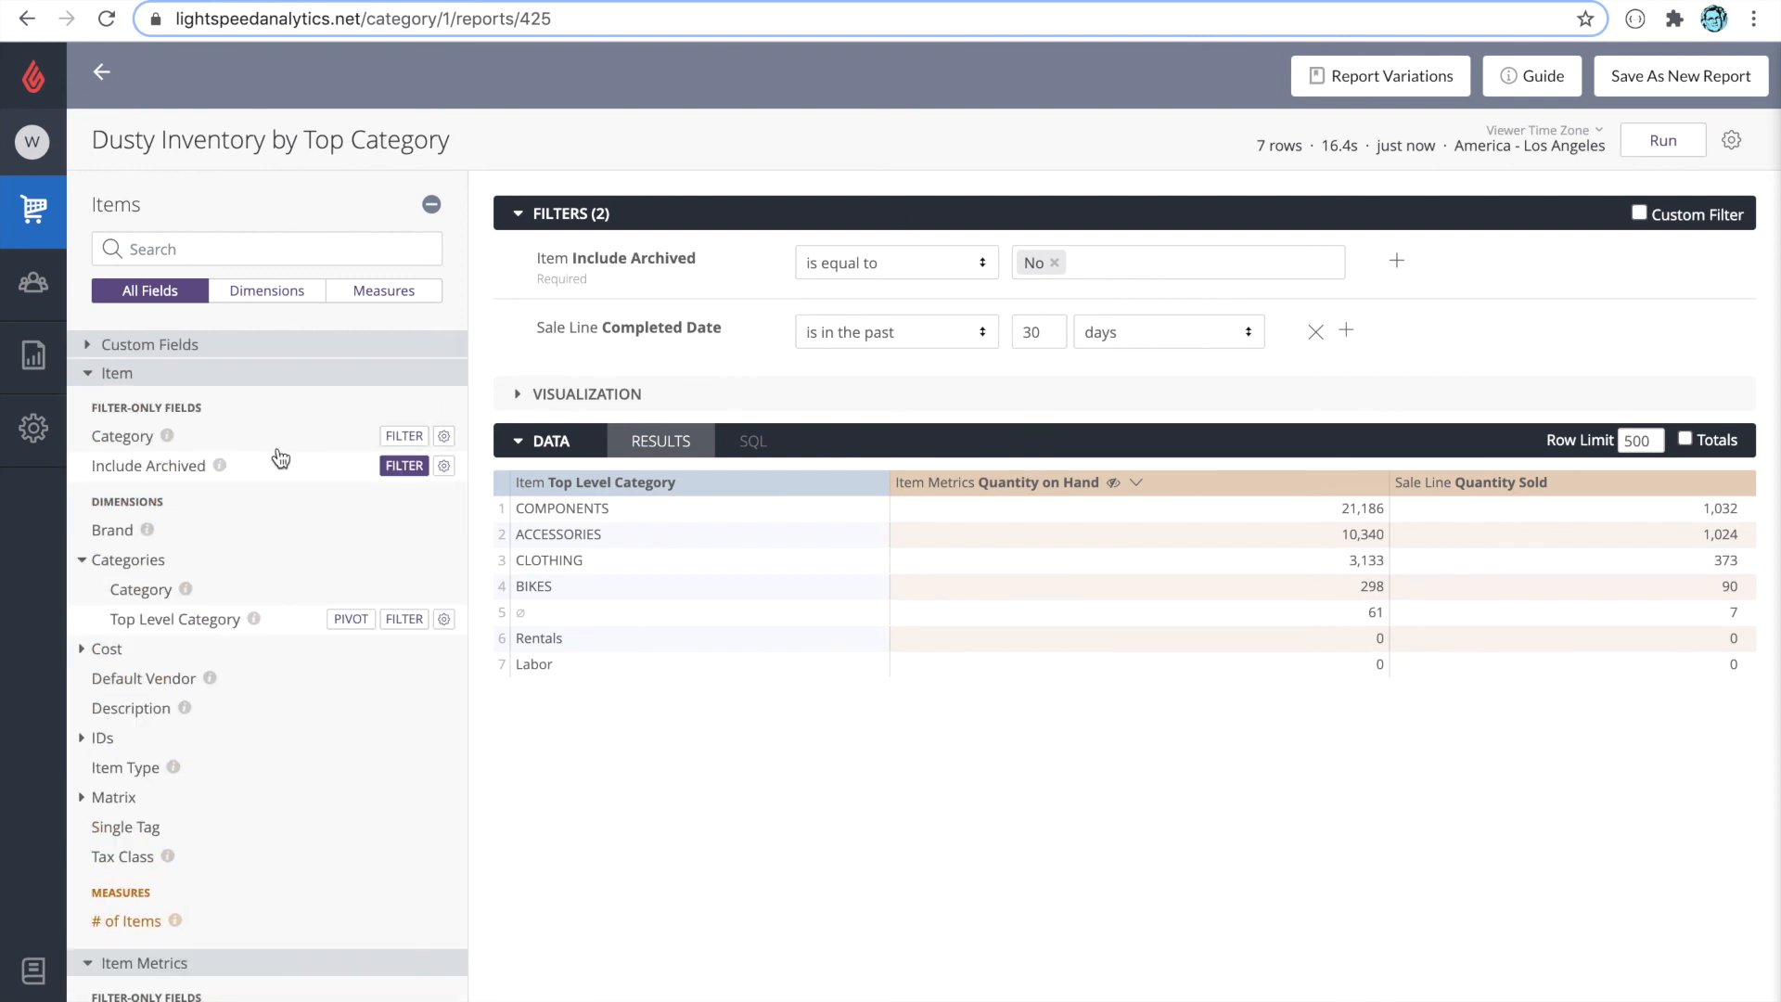
{"action": "left_click", "coordinate": [303, 346]}
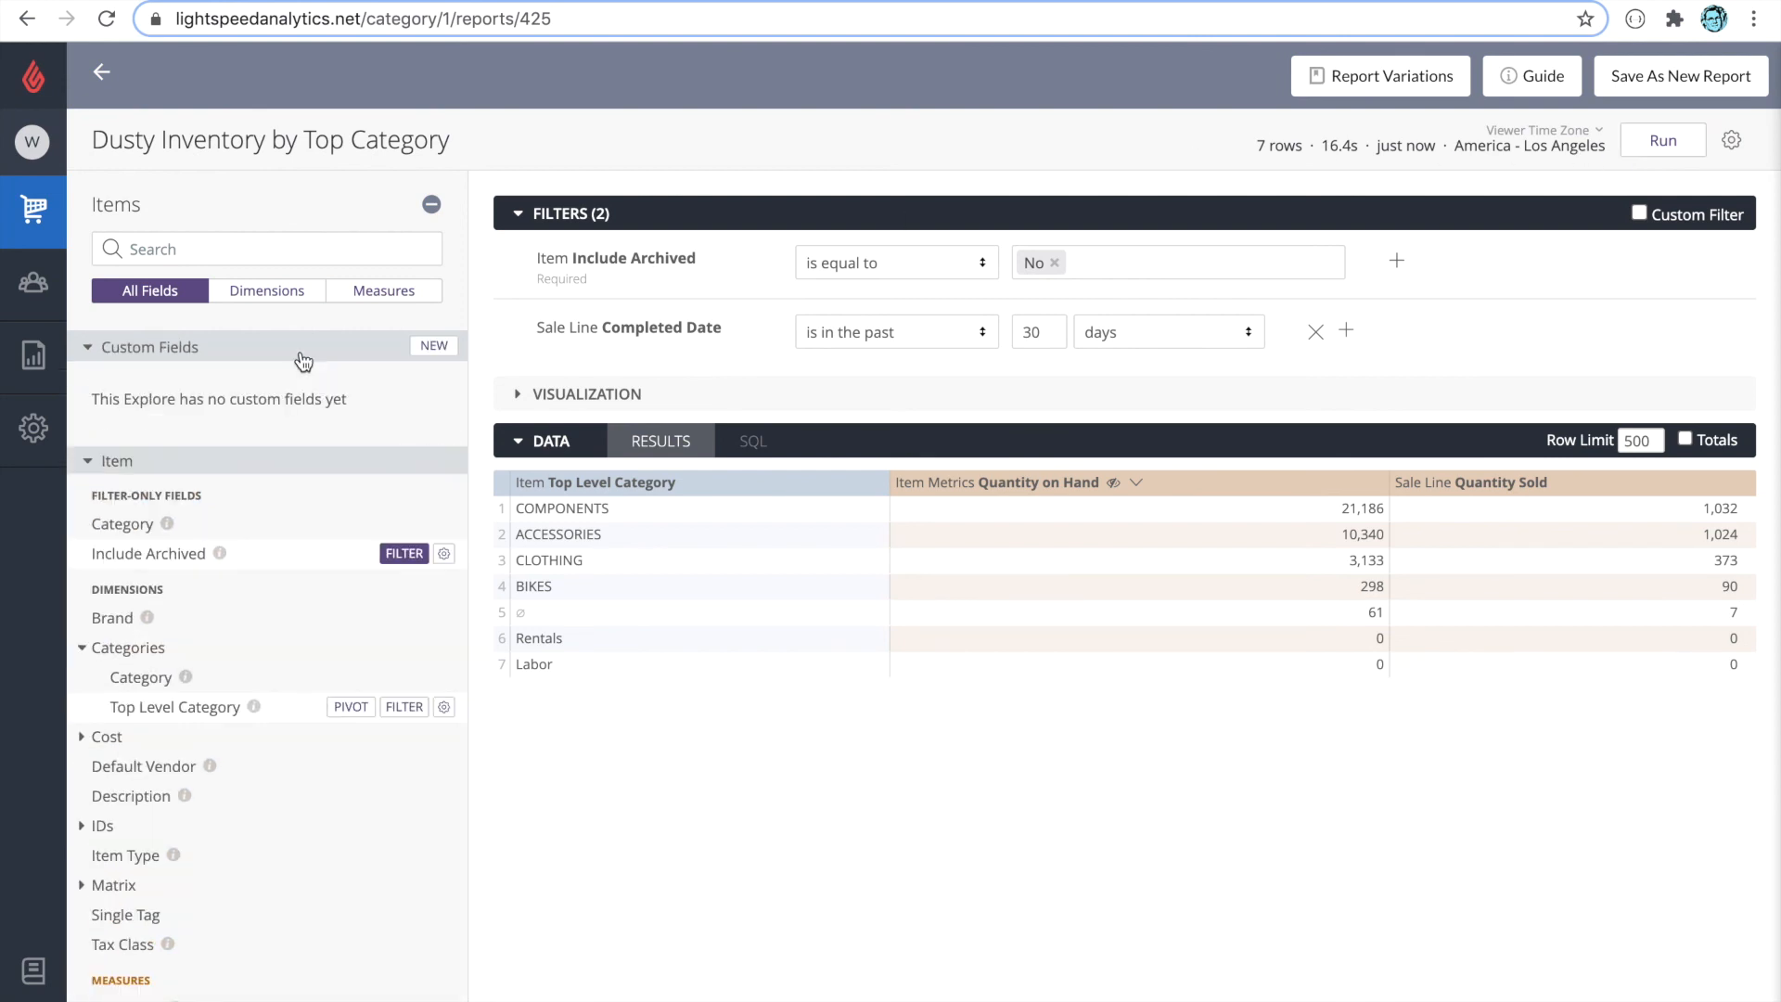
{"action": "left_click", "coordinate": [429, 354]}
{"action": "left_click", "coordinate": [403, 456]}
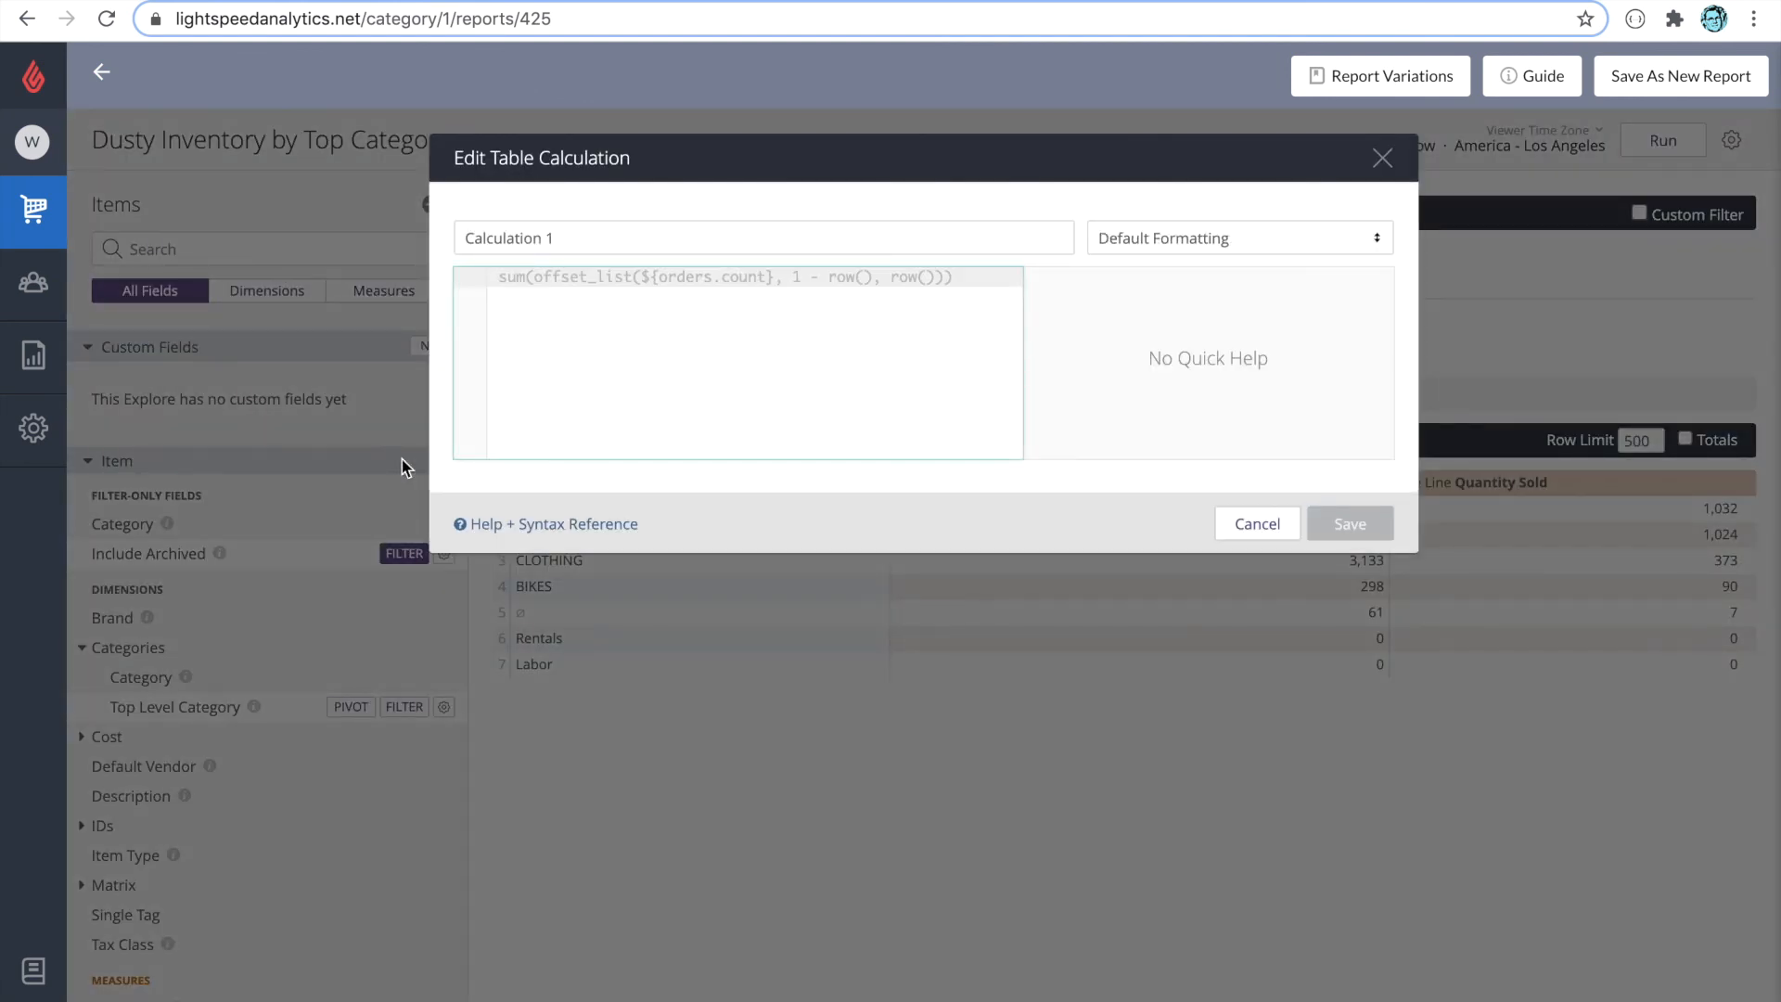
{"action": "type", "text": "quan"}
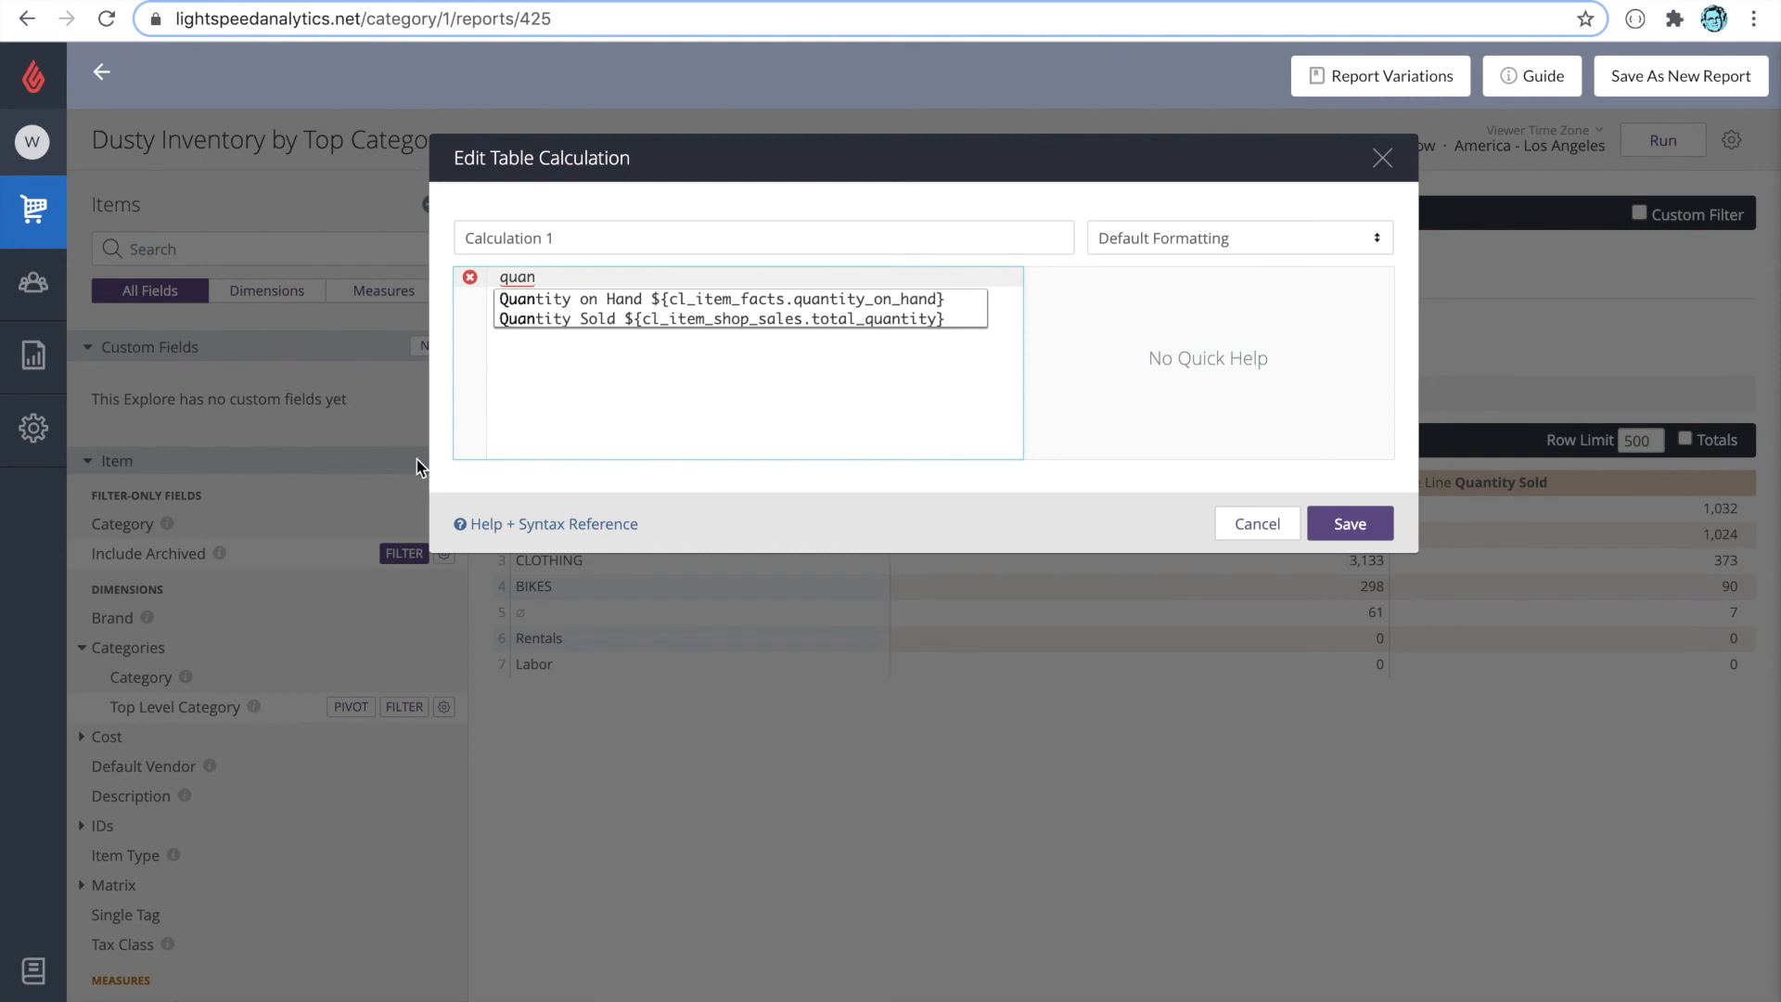
{"action": "left_click", "coordinate": [692, 319]}
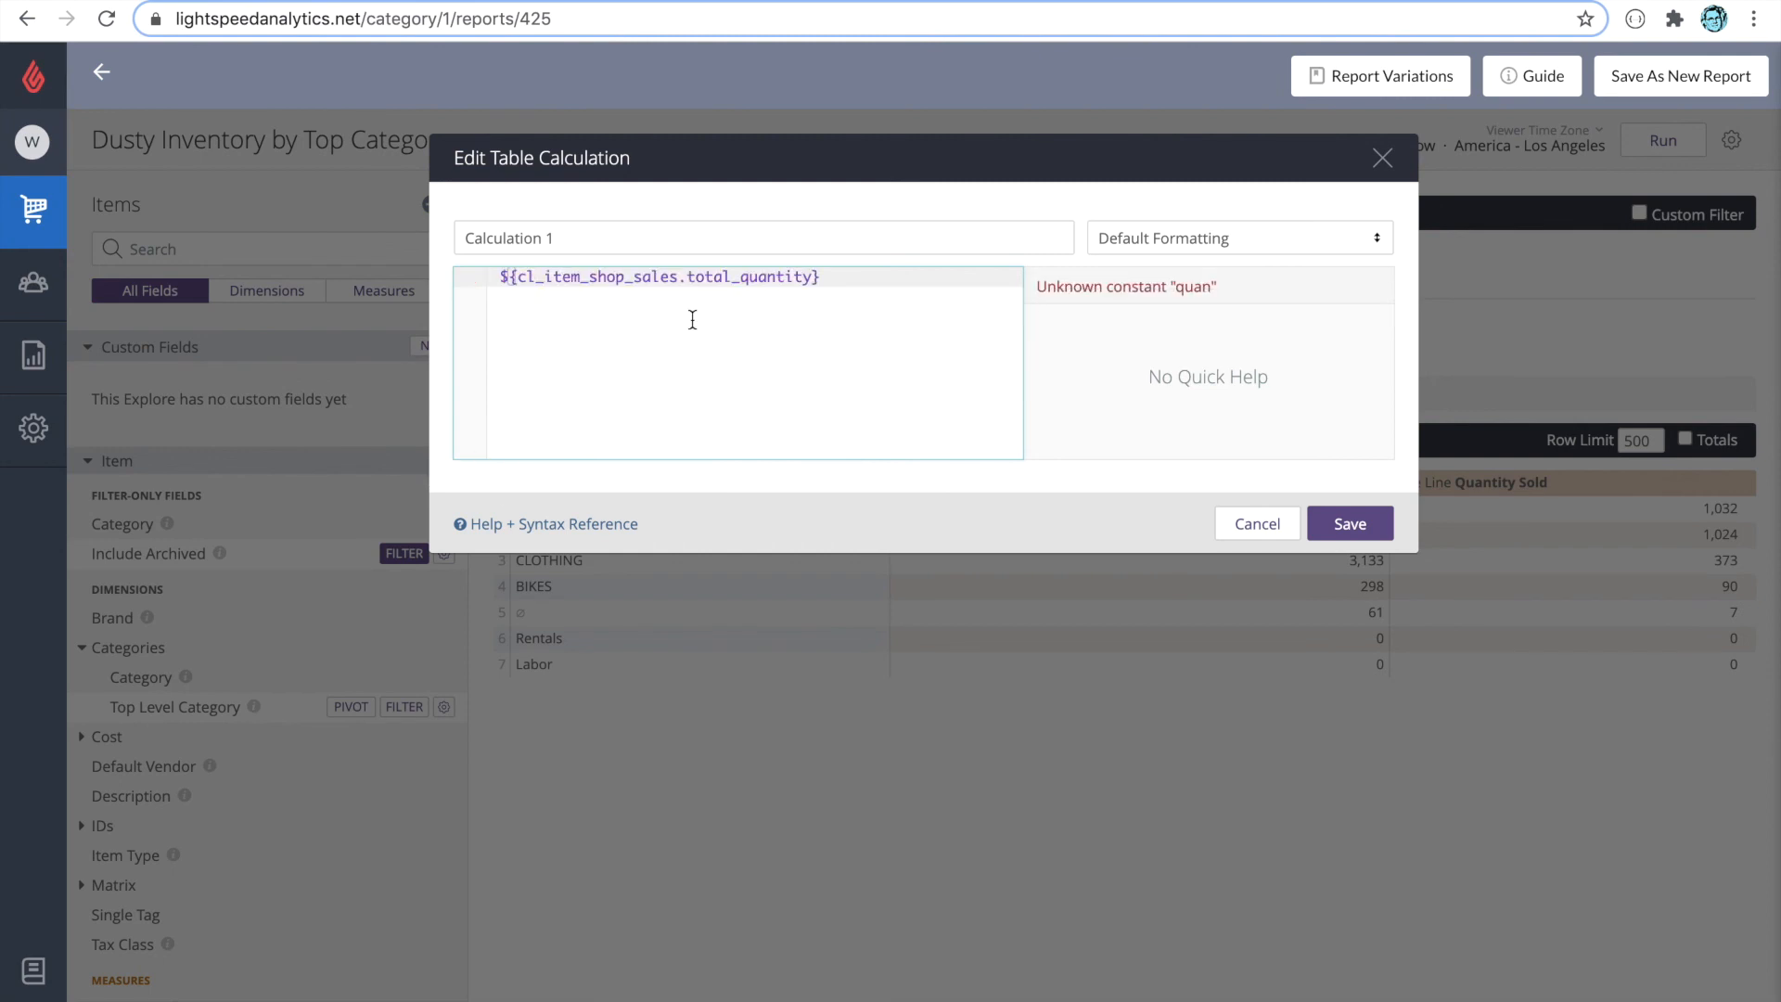
{"action": "type", "text": "/"}
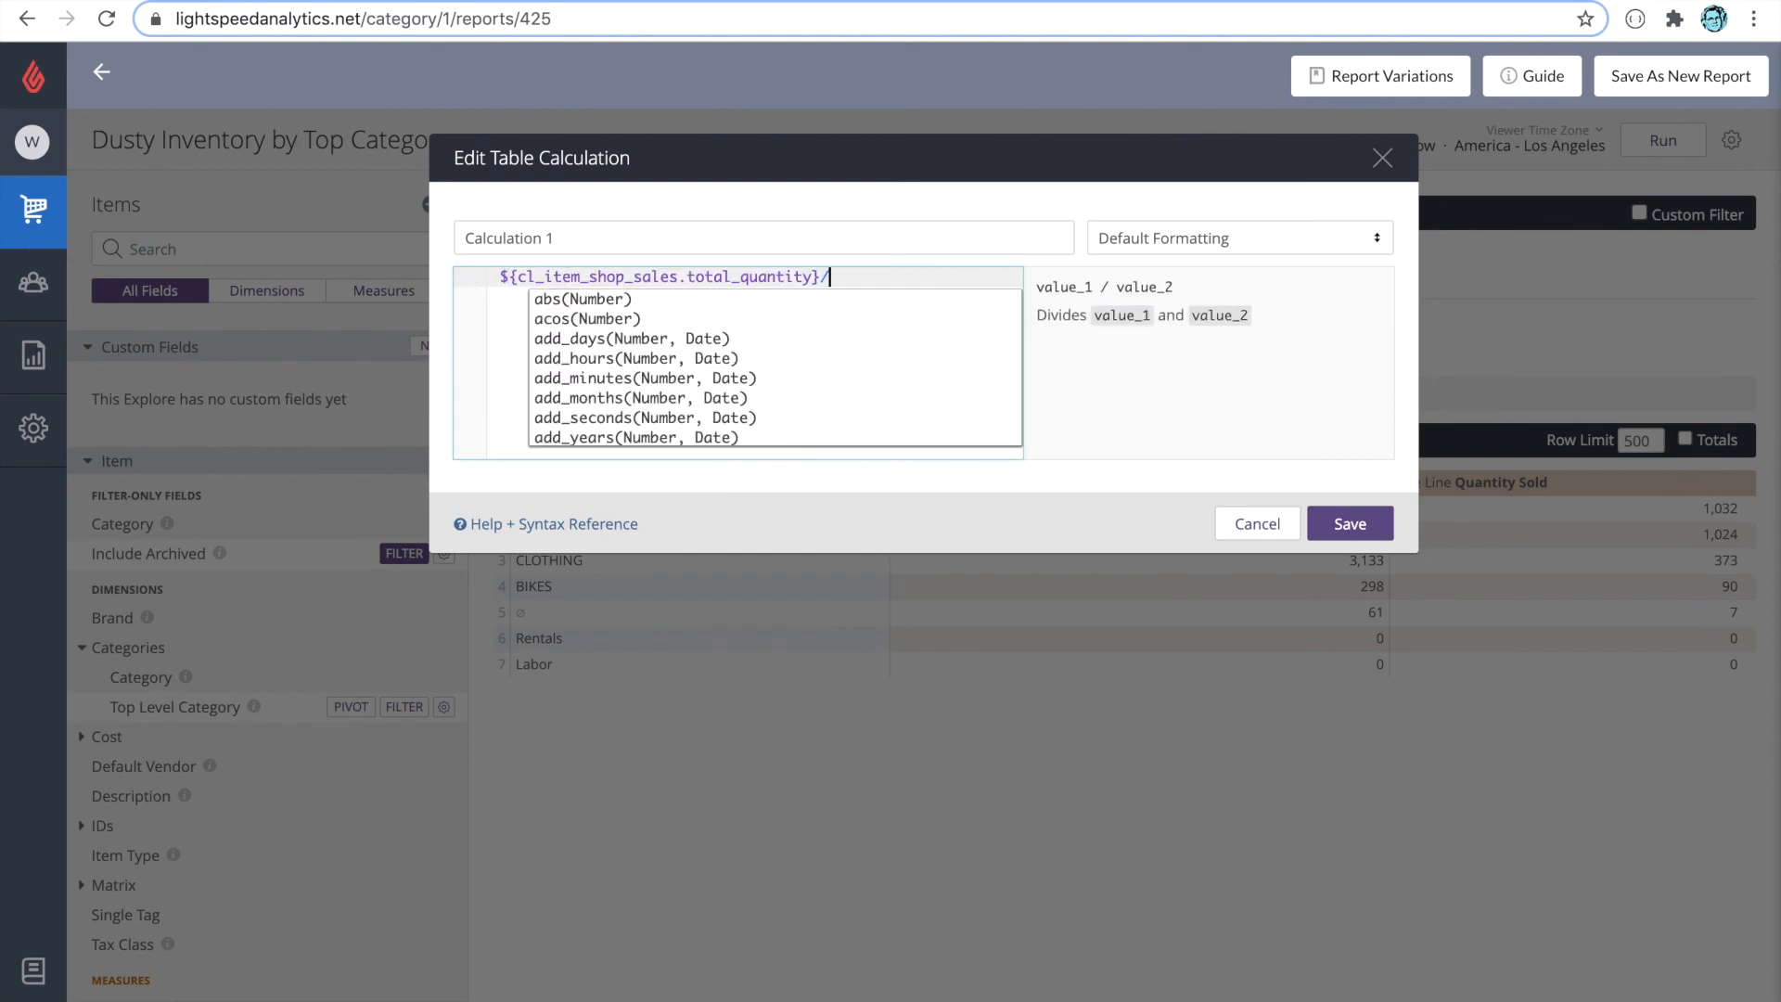
Complete the formula with the parenthesised divisor (${cl_item_shop_sales.total_quantity}+${cl_item_facts.quantity_on_hand})
{"action": "type", "text": "("}
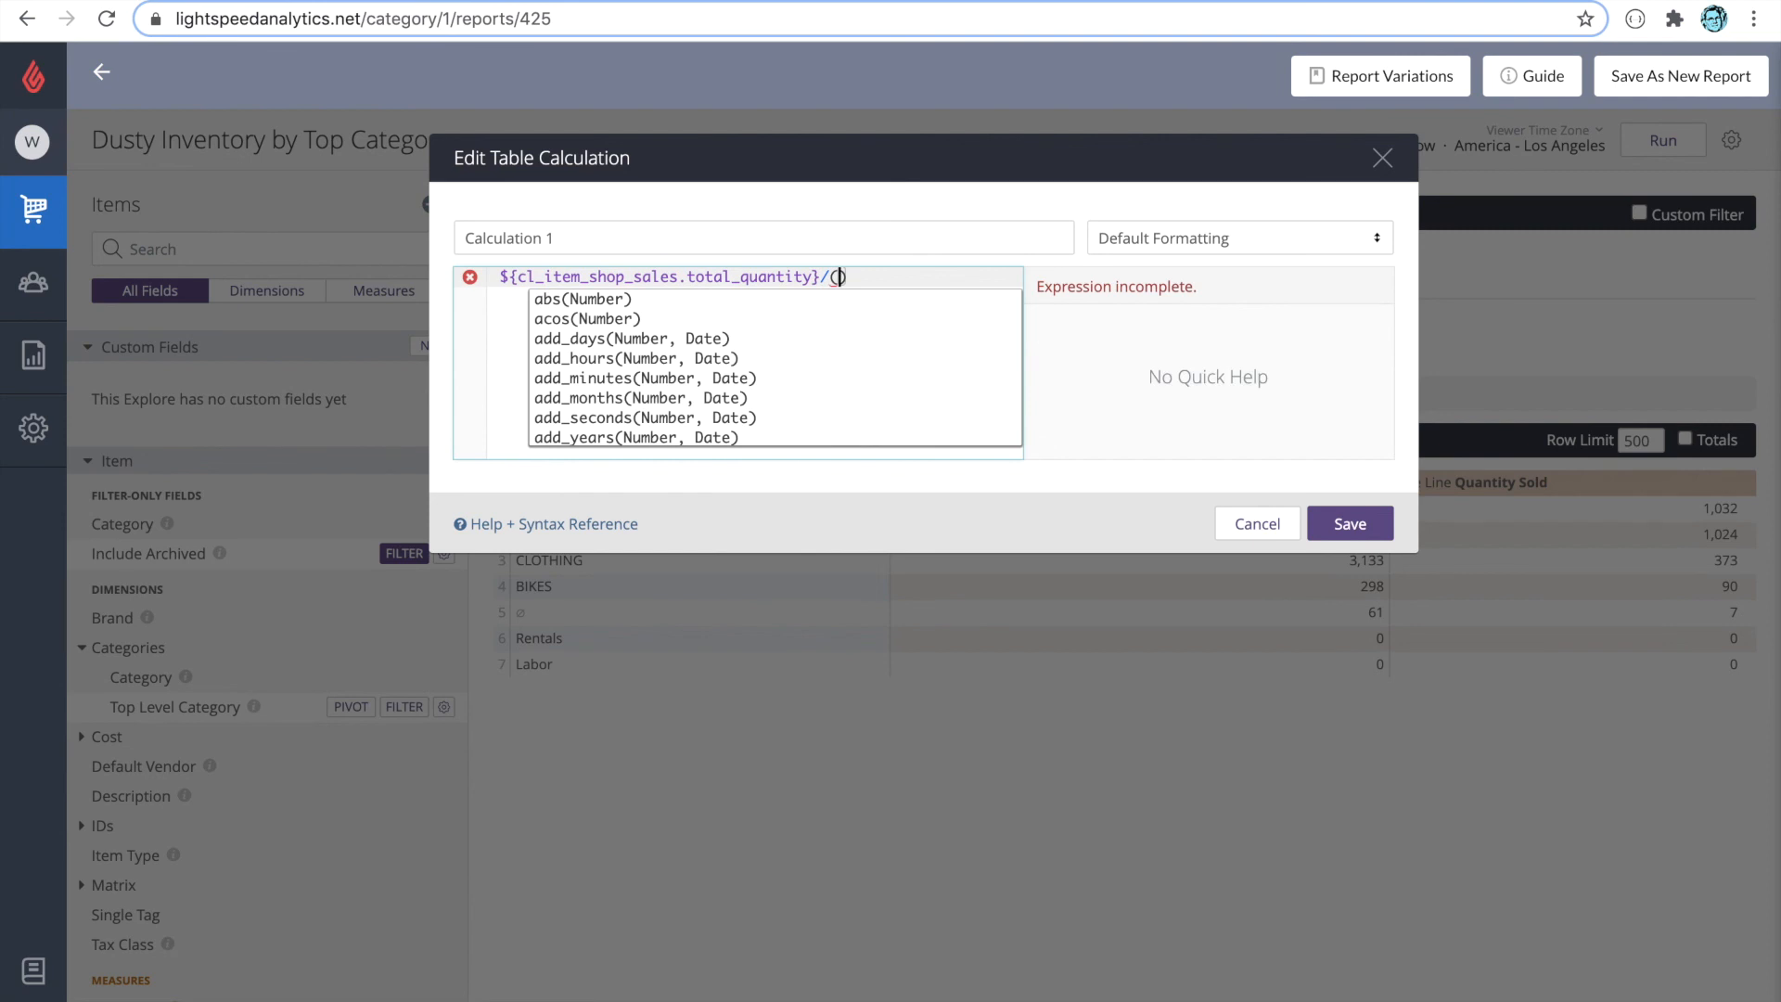
{"action": "type", "text": "quan"}
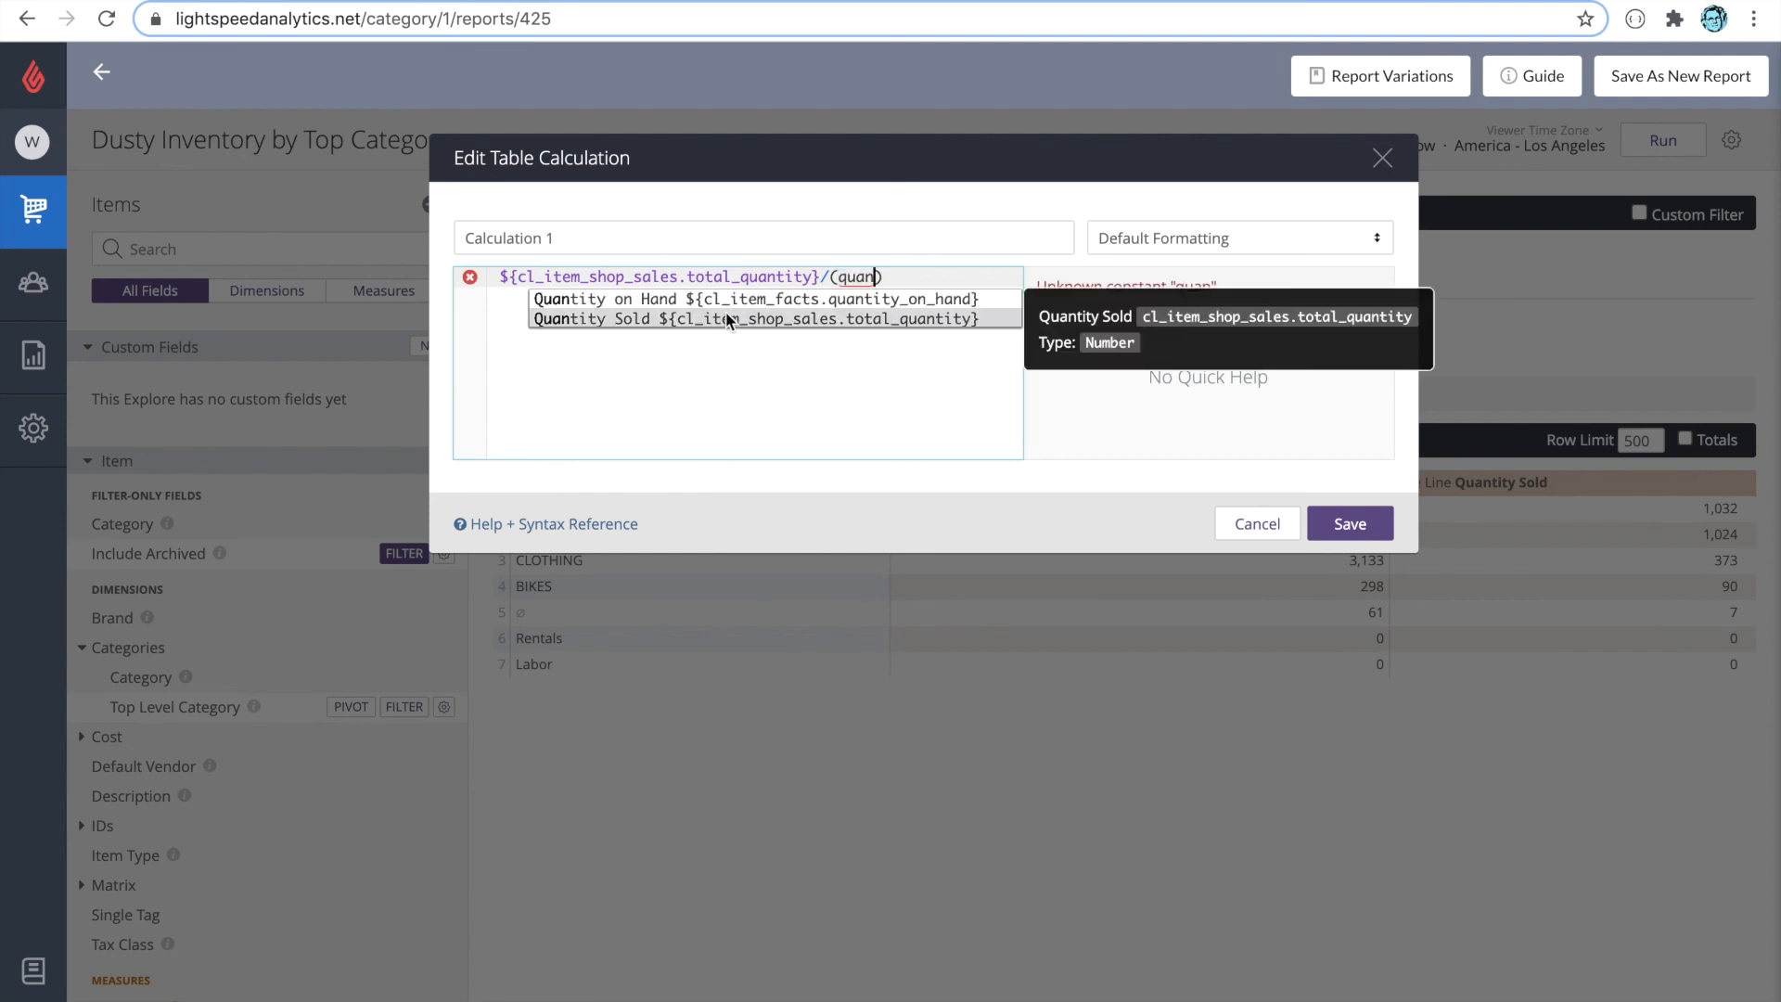
{"action": "left_click", "coordinate": [728, 321]}
{"action": "type", "text": "+q"}
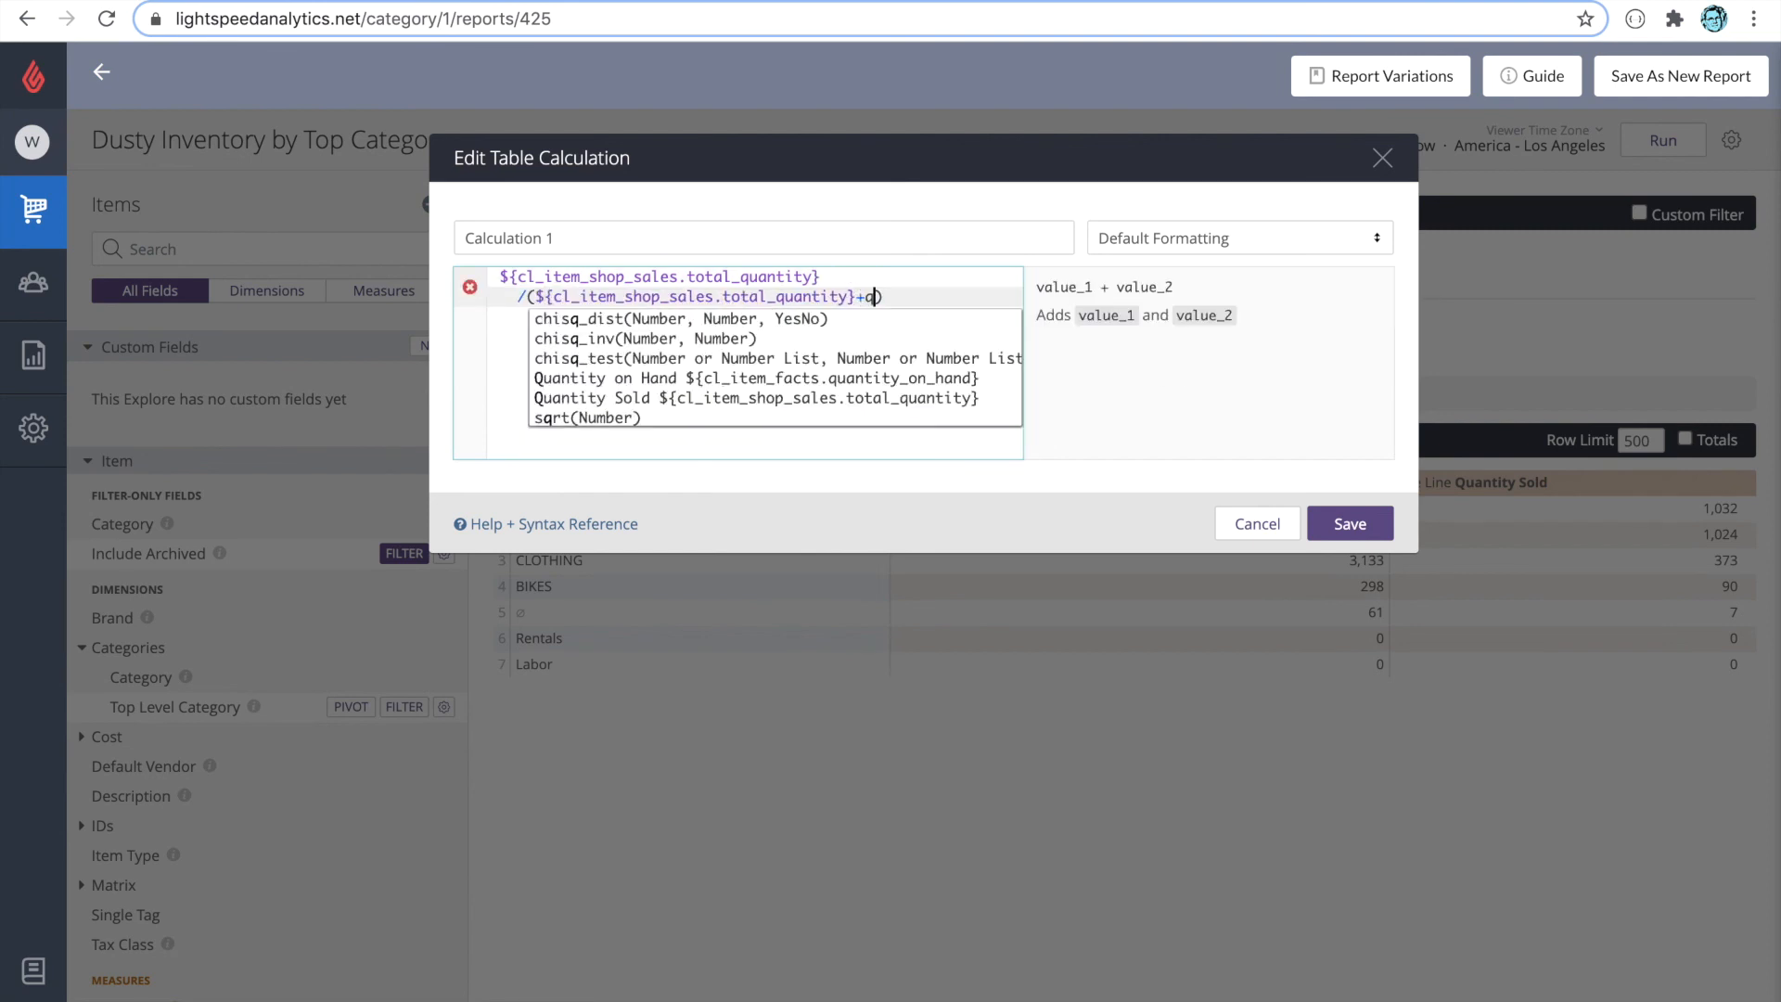
{"action": "type", "text": "uan"}
{"action": "left_click", "coordinate": [753, 318]}
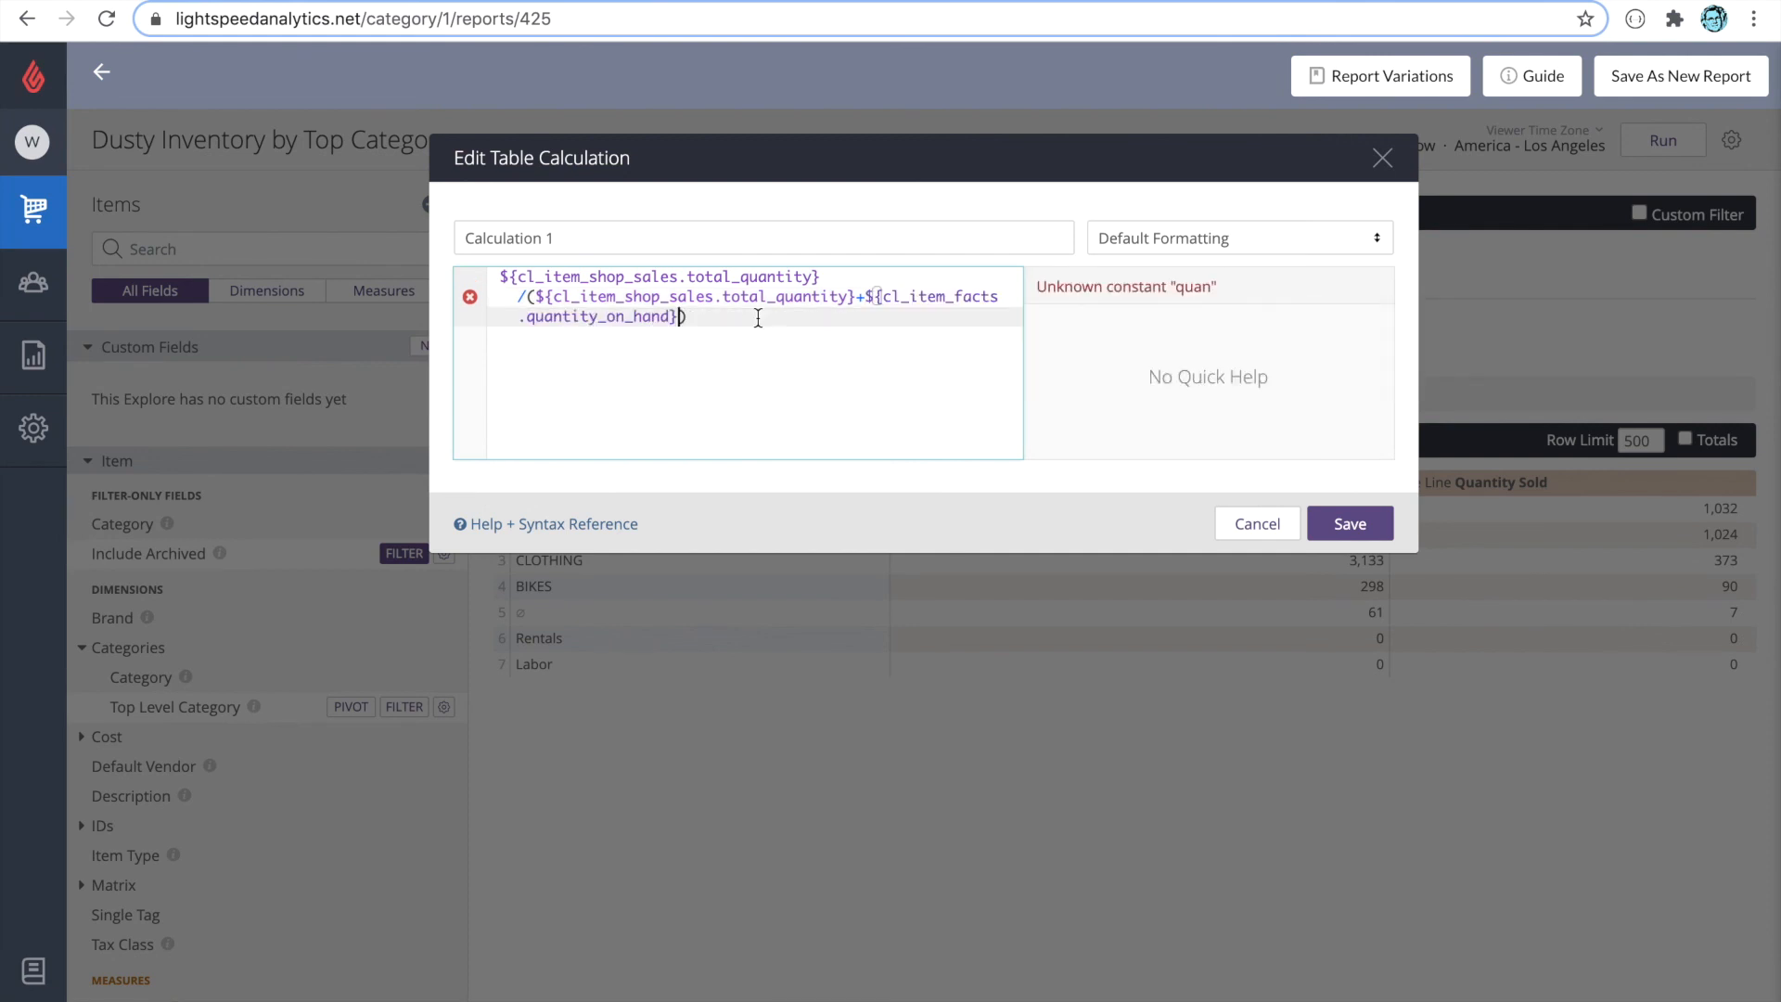
Name the table calculation "Recreated Sell-Through", format it as Percent (2) and save it
{"action": "left_click", "coordinate": [748, 237]}
{"action": "key", "text": "ctrl+a"}
{"action": "type", "text": "Recreated Sell-Through"}
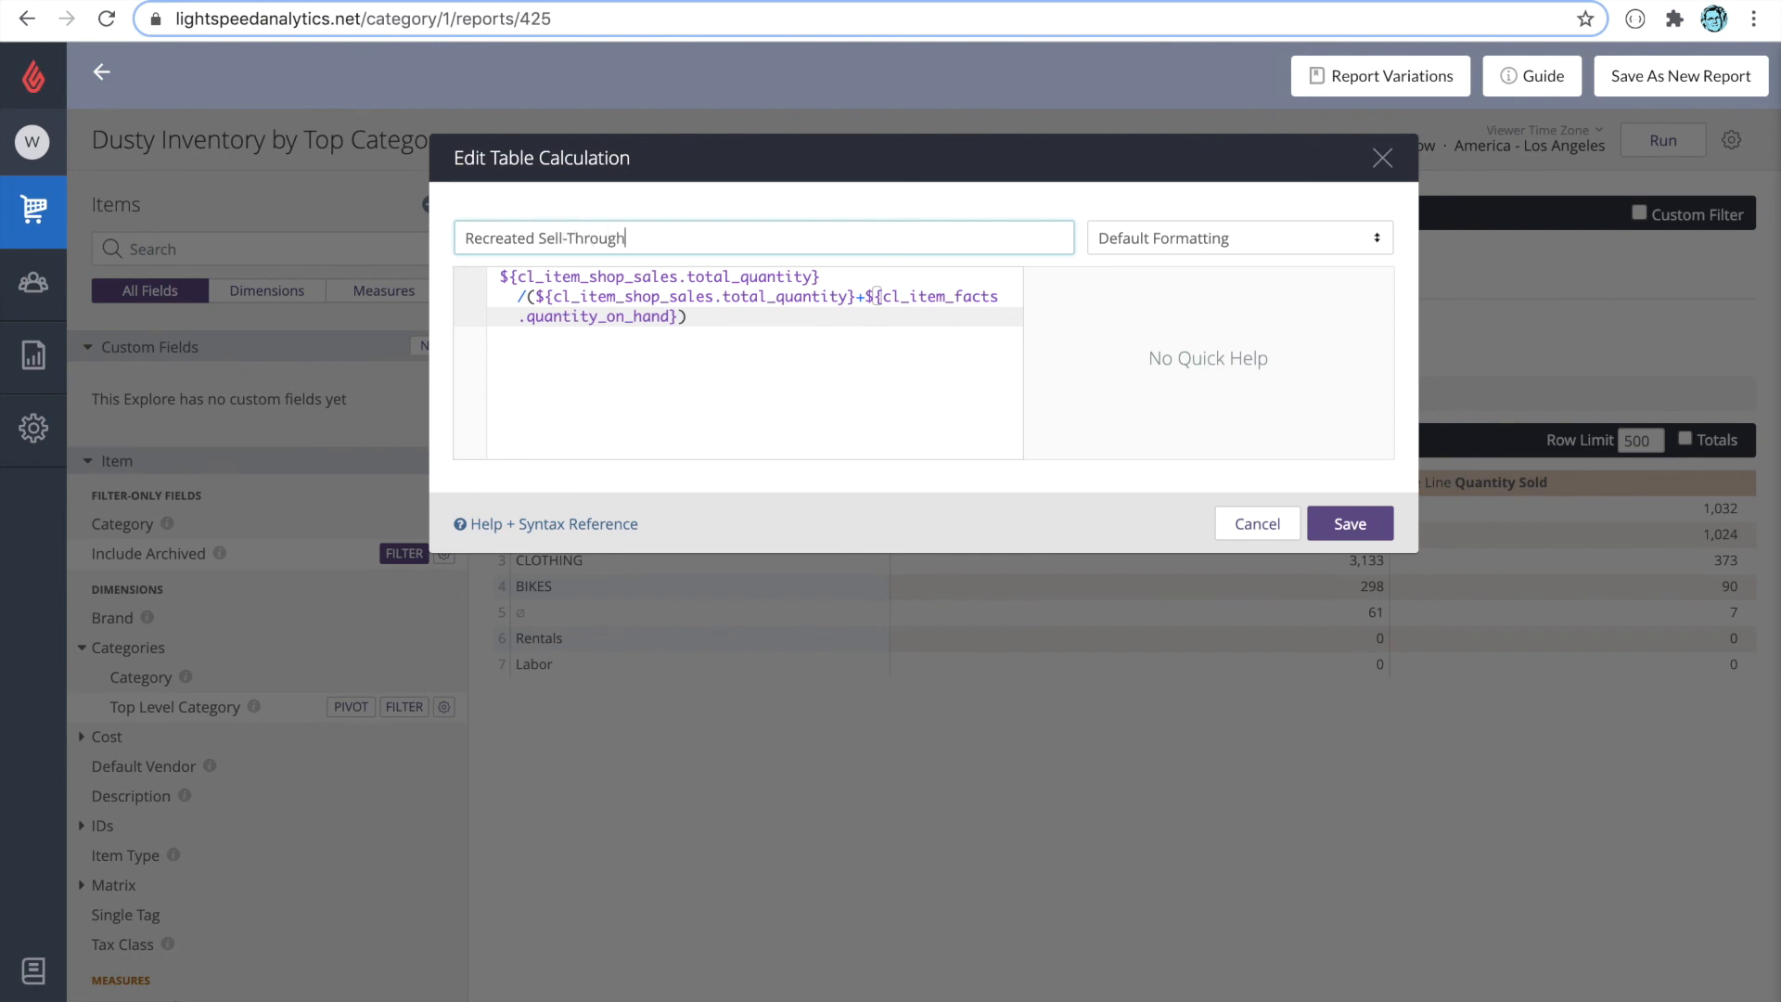
{"action": "left_click", "coordinate": [1136, 243]}
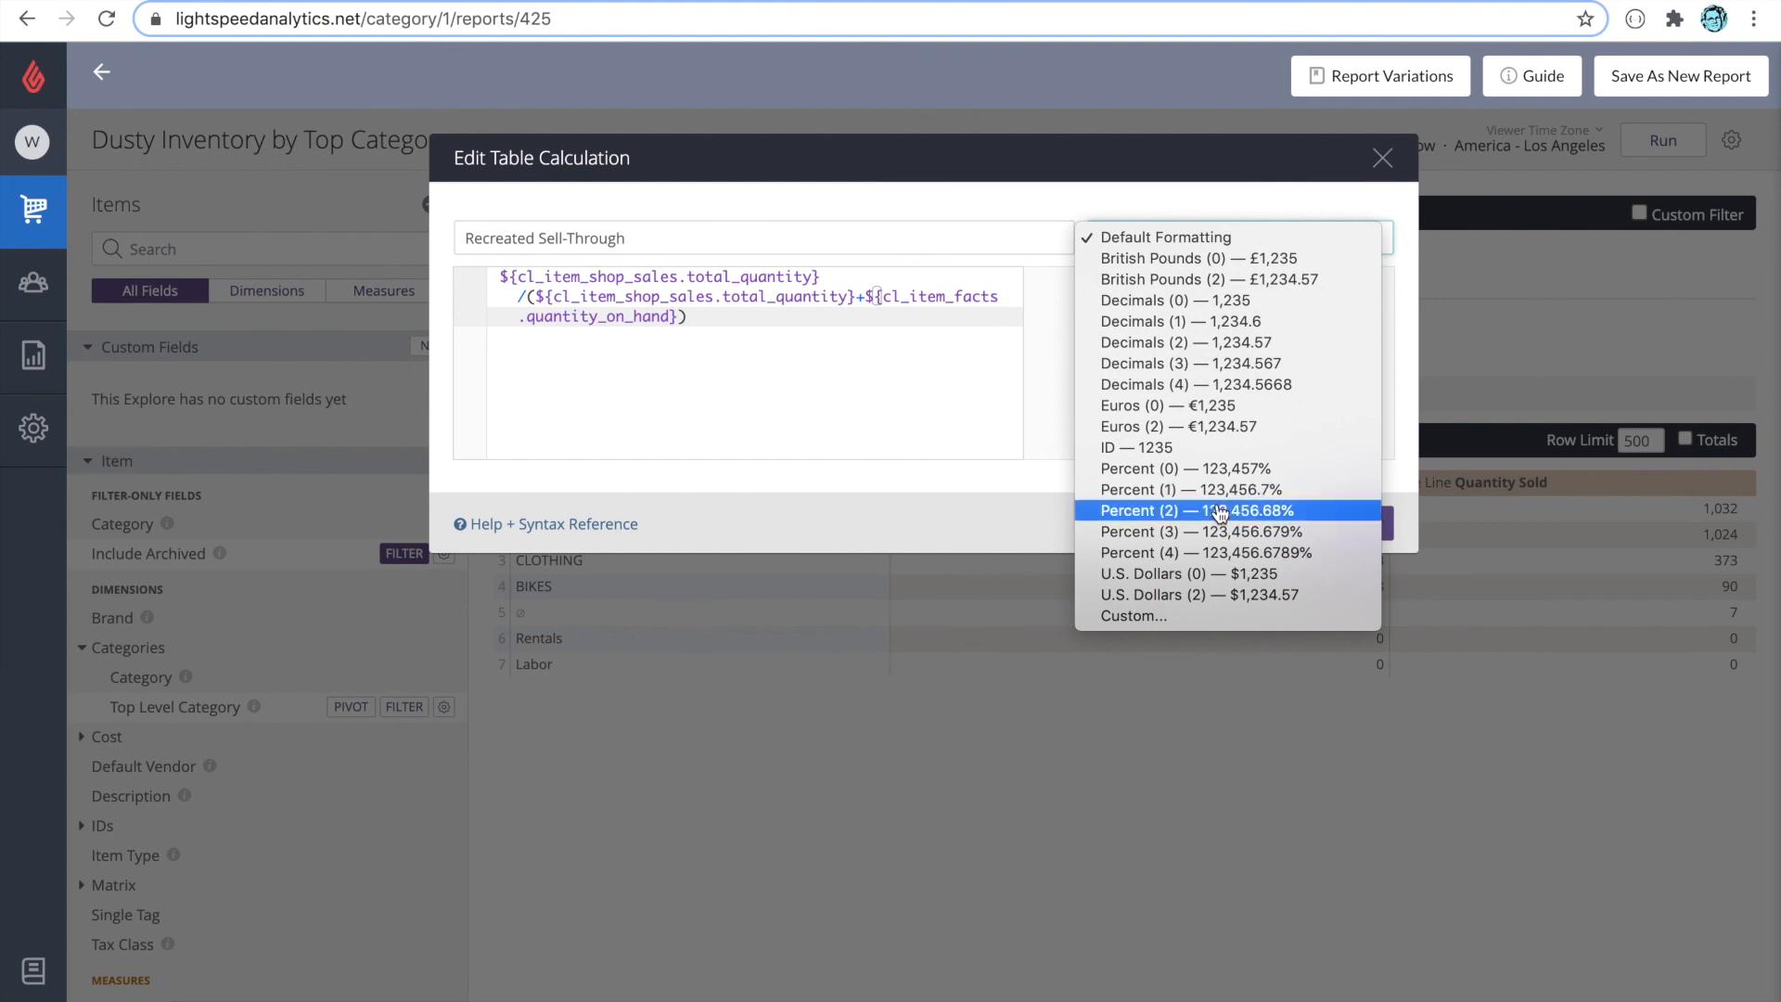
{"action": "left_click", "coordinate": [1173, 511]}
{"action": "left_click", "coordinate": [1347, 522]}
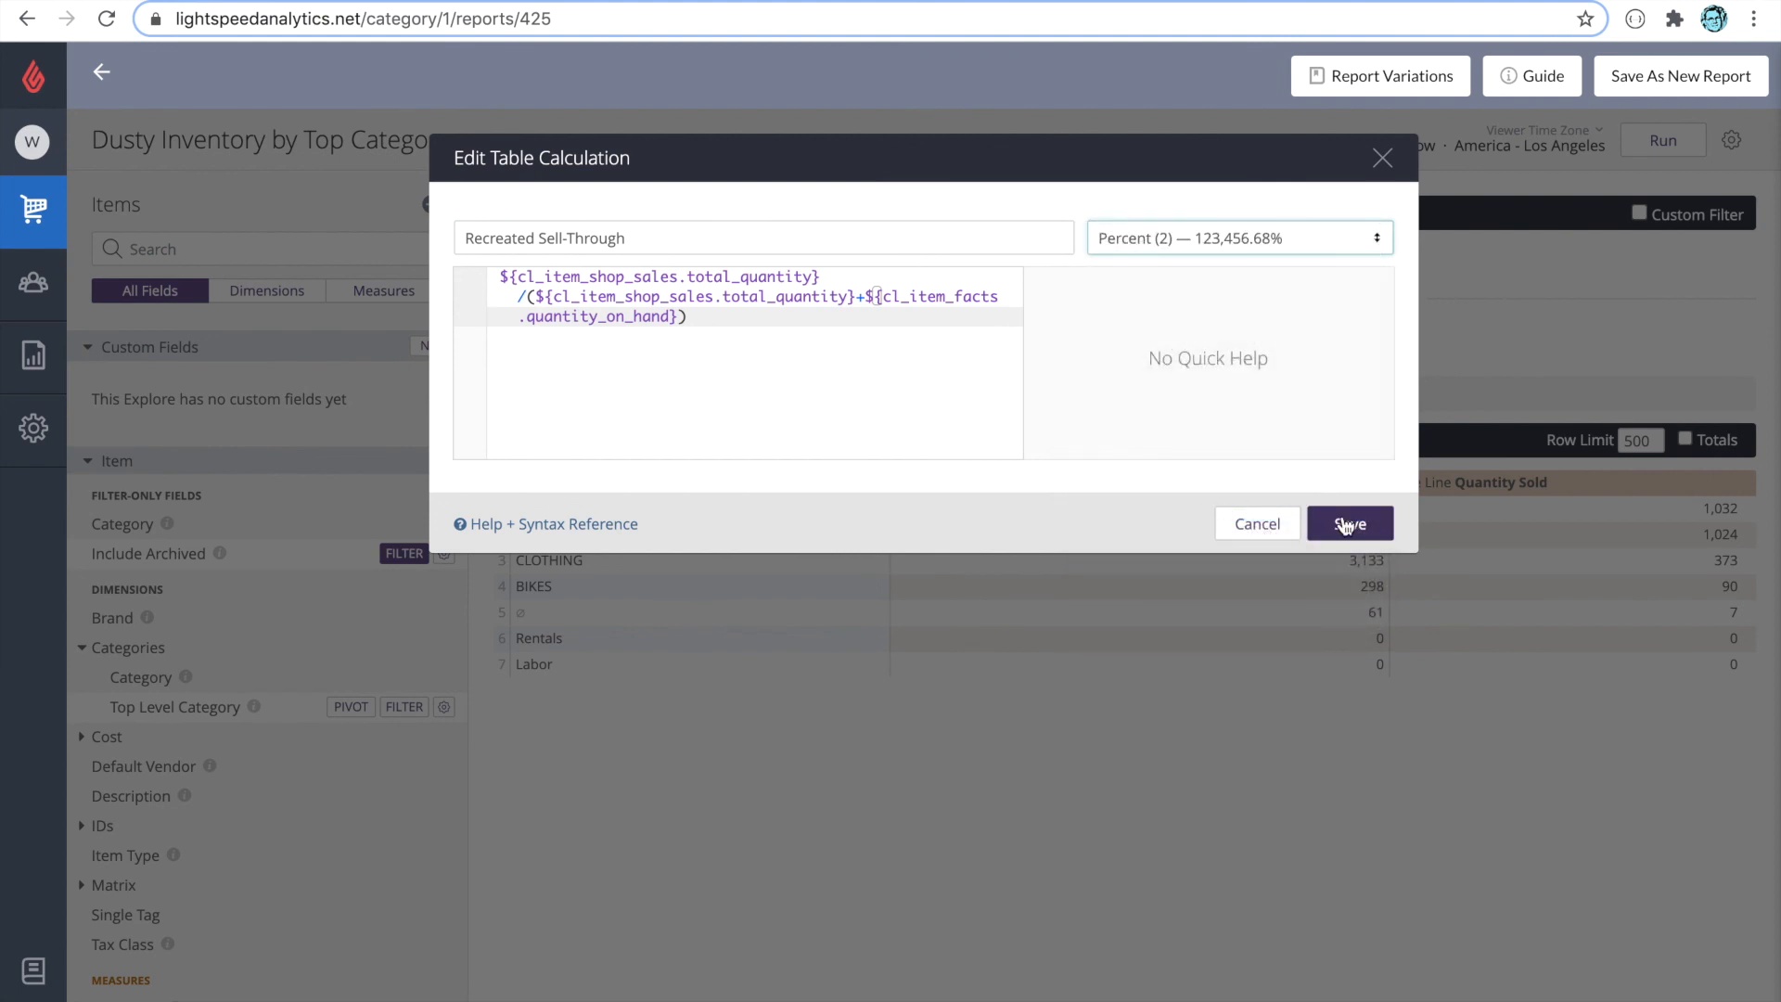